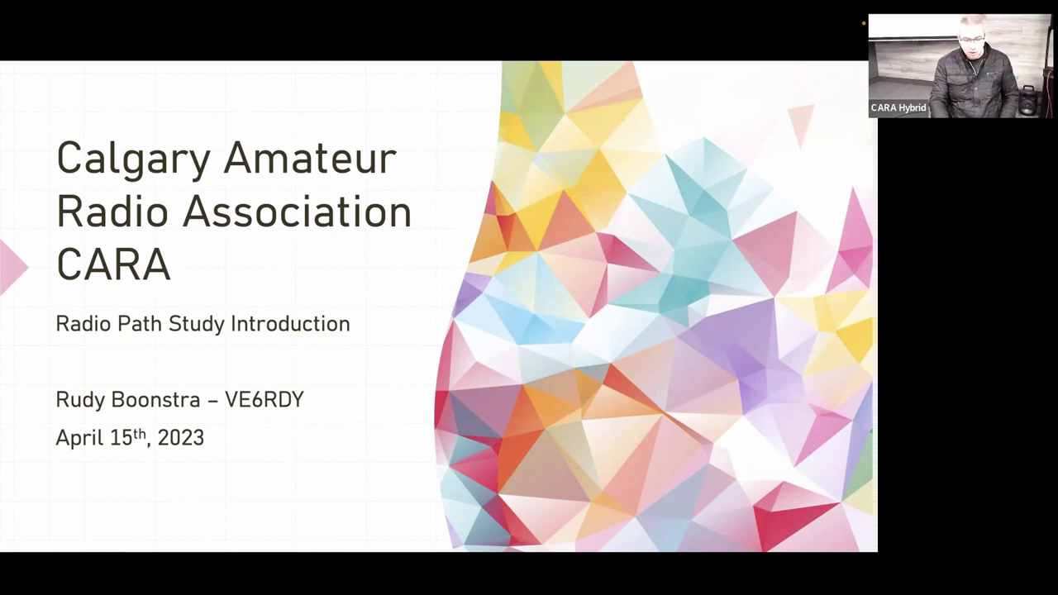
Go back from the Resources slide to the demo slide and follow its Radio Mobile Online login hyperlink
{"action": "key", "text": "Right"}
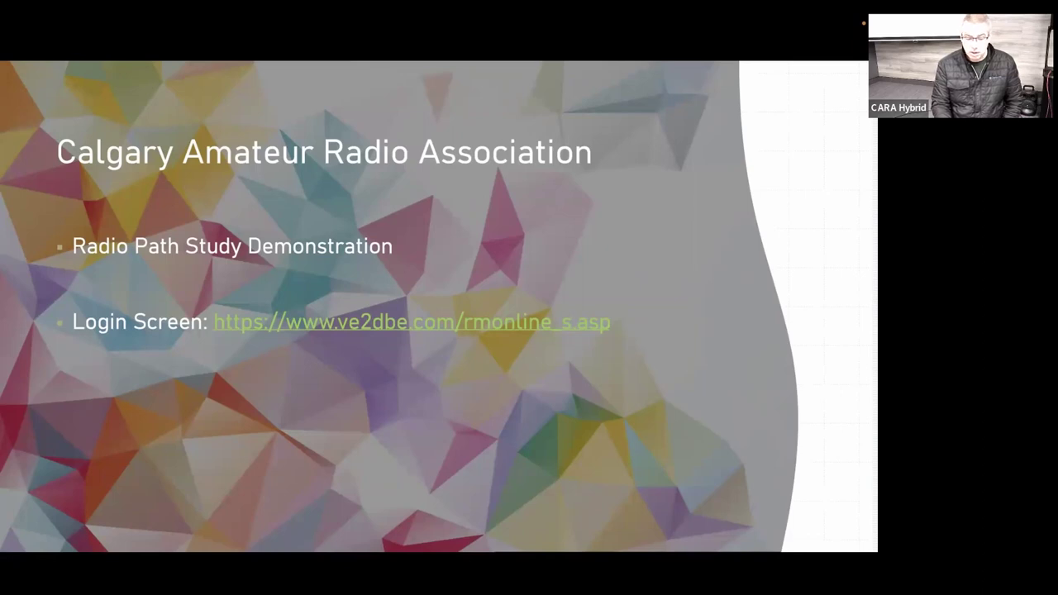
{"action": "key", "text": "Right"}
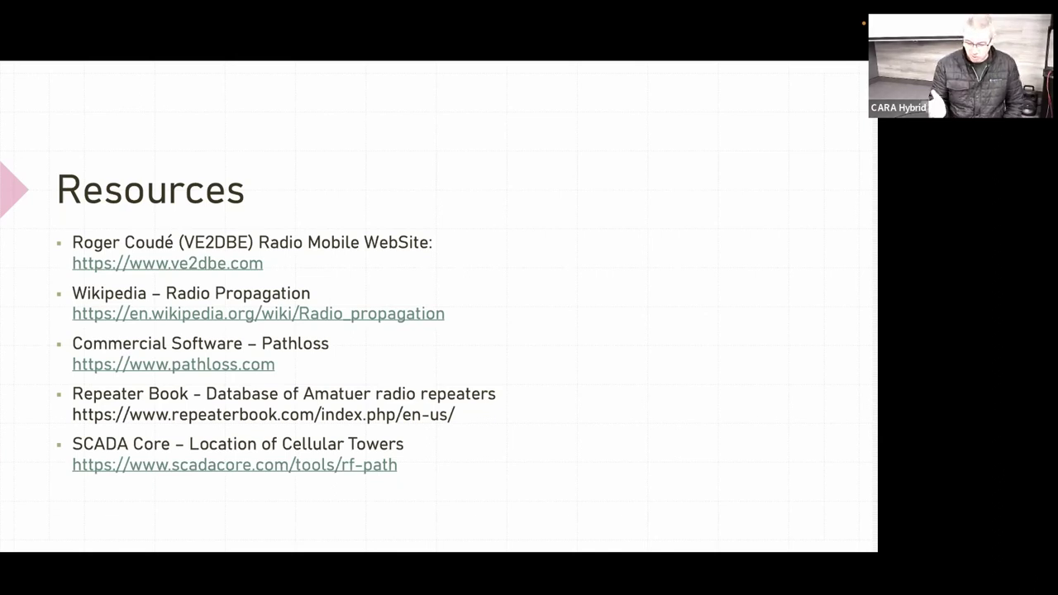
{"action": "key", "text": "Home"}
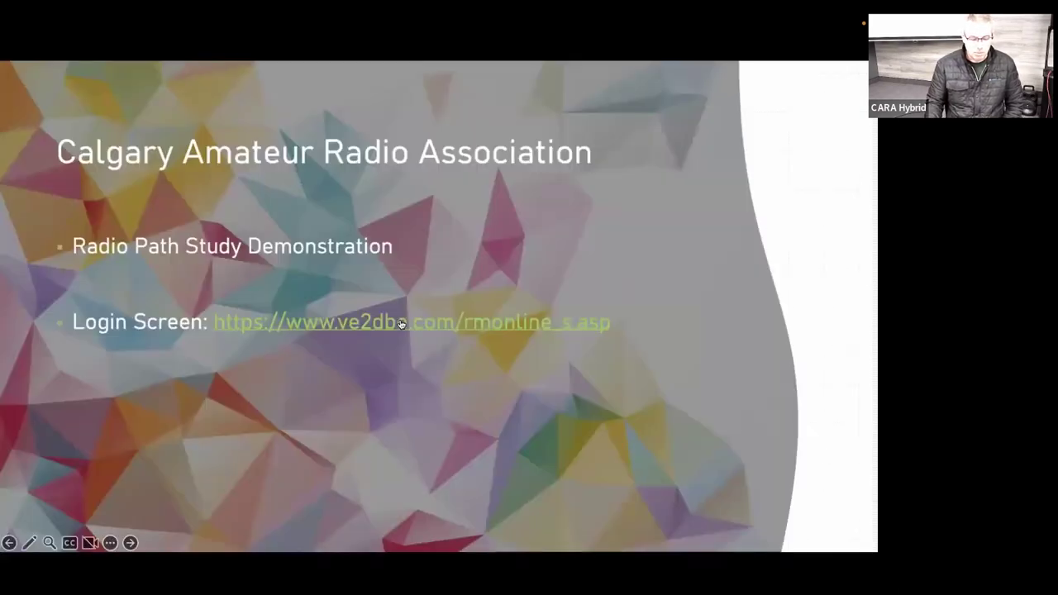
{"action": "key", "text": "End"}
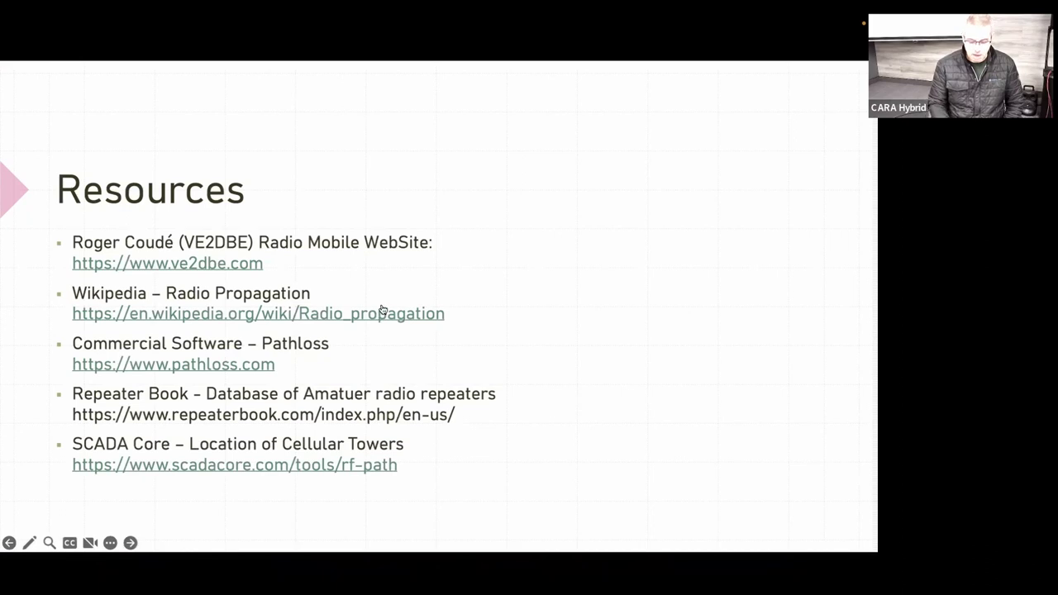
{"action": "key", "text": "Home"}
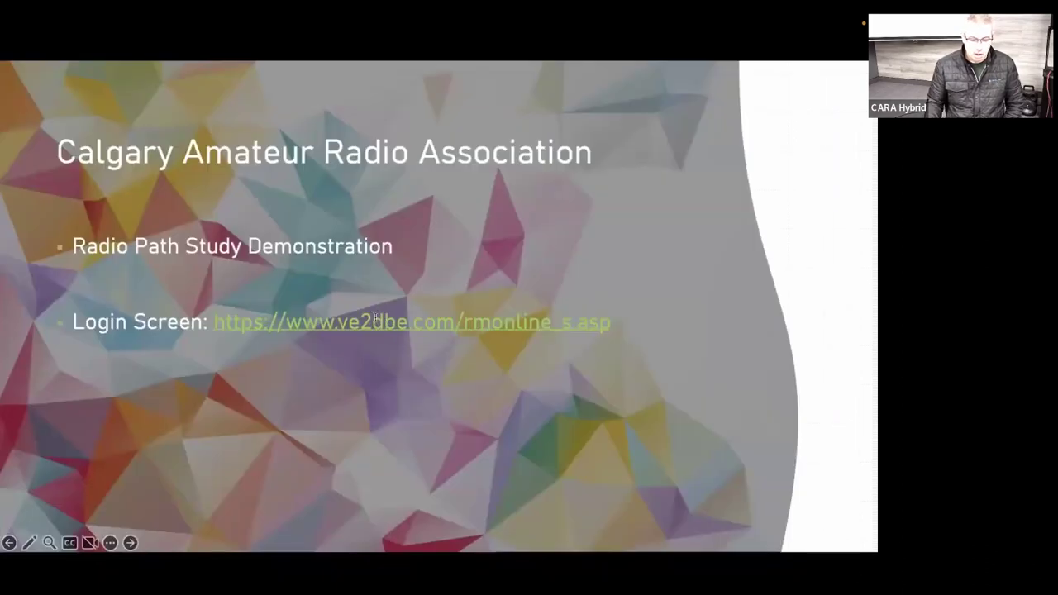
{"action": "left_click", "coordinate": [376, 321]}
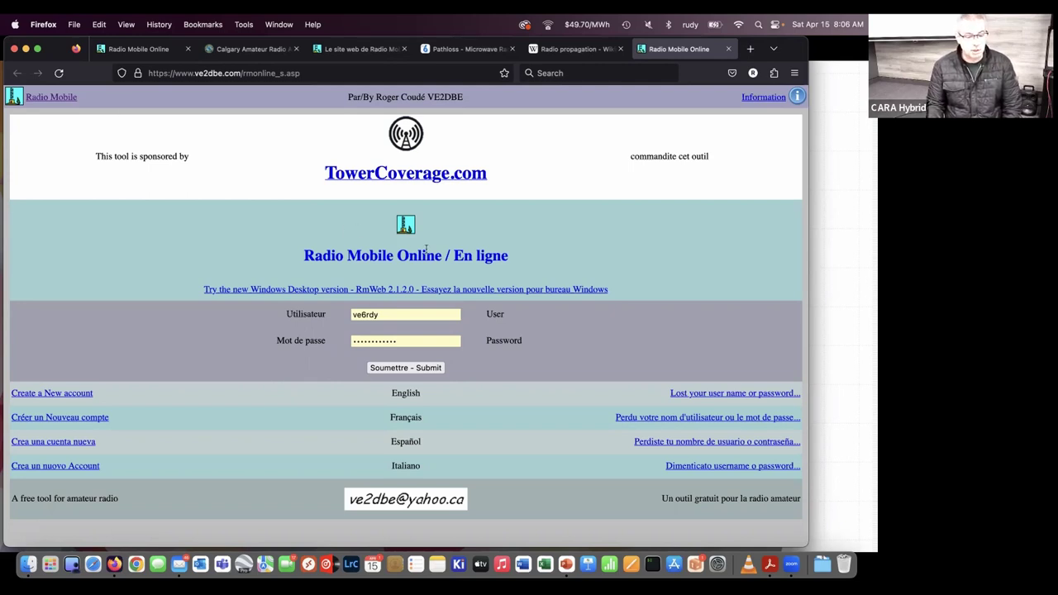
Submit the pre-filled sign-in and open the New Site 16 placement form
{"action": "left_click", "coordinate": [411, 372]}
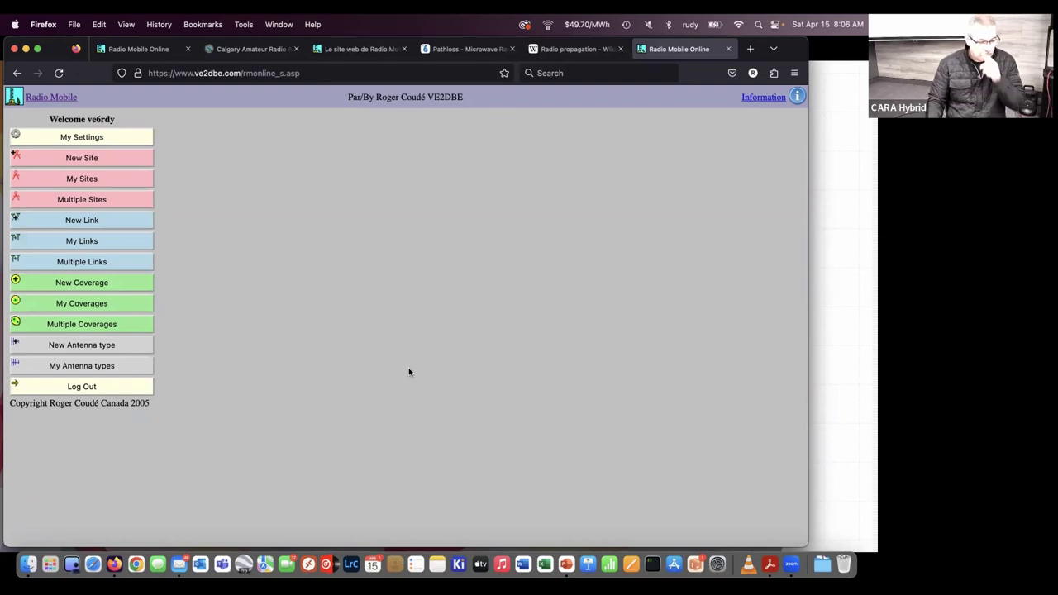
{"action": "left_click", "coordinate": [78, 160]}
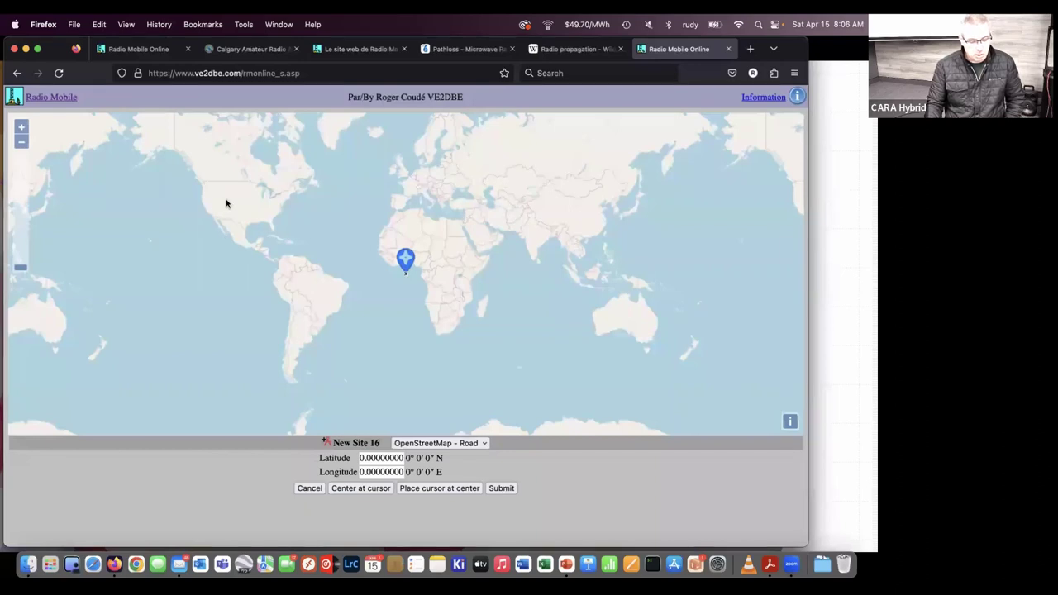
Zoom the world map in to Calgary's Nose Hill Park and switch it to Bing - Sat imagery
{"action": "mouse_move", "coordinate": [226, 203]}
{"action": "left_mouse_down"}
{"action": "mouse_move", "coordinate": [306, 270]}
{"action": "mouse_move", "coordinate": [345, 283]}
{"action": "left_mouse_up"}
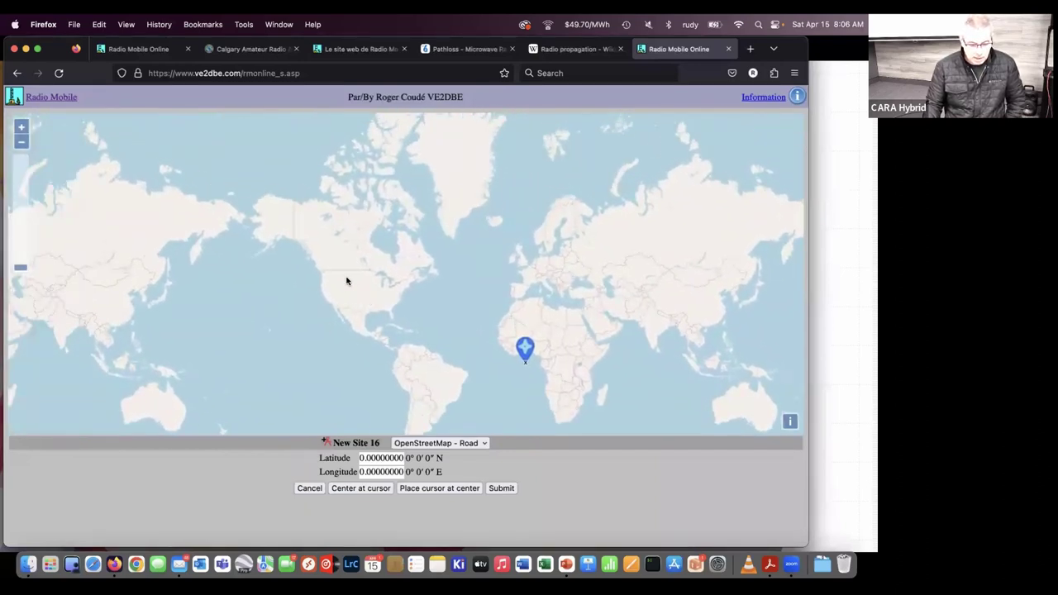
{"action": "scroll", "coordinate": [347, 281], "scroll_direction": "up", "scroll_amount": 1}
{"action": "scroll", "coordinate": [348, 278], "scroll_direction": "up", "scroll_amount": 1}
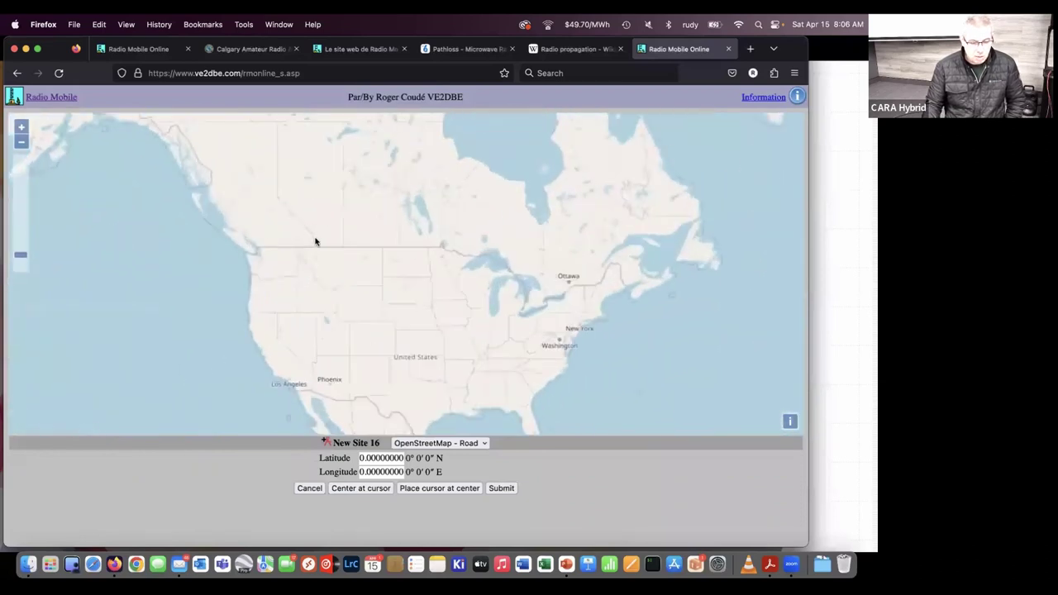
{"action": "scroll", "coordinate": [421, 305], "scroll_direction": "up", "scroll_amount": 1}
{"action": "scroll", "coordinate": [420, 304], "scroll_direction": "up", "scroll_amount": 1}
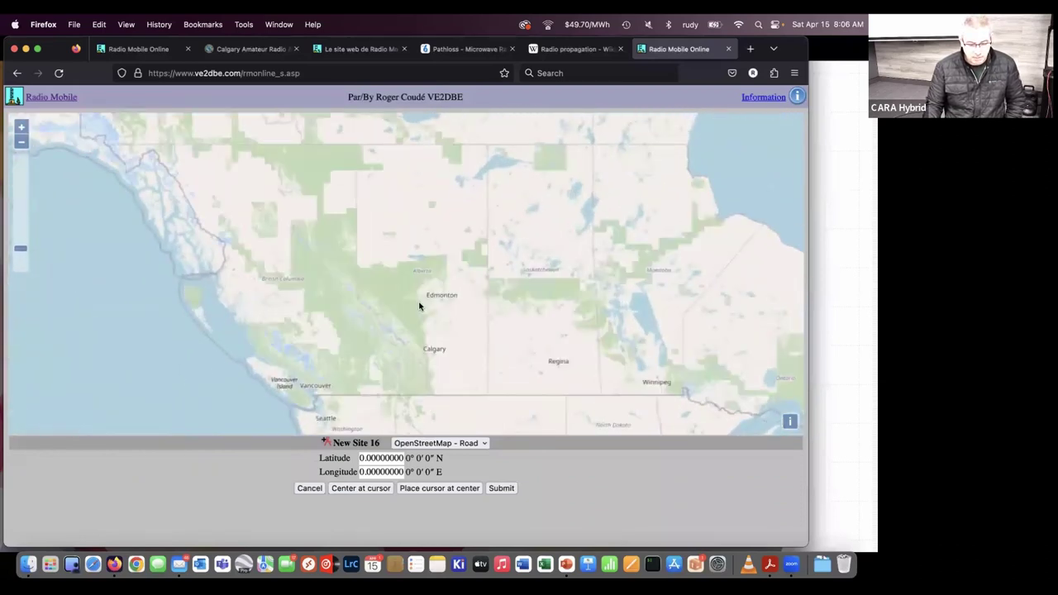
{"action": "scroll", "coordinate": [422, 324], "scroll_direction": "up", "scroll_amount": 1}
{"action": "left_click_drag", "start_coordinate": [443, 359], "coordinate": [416, 248]}
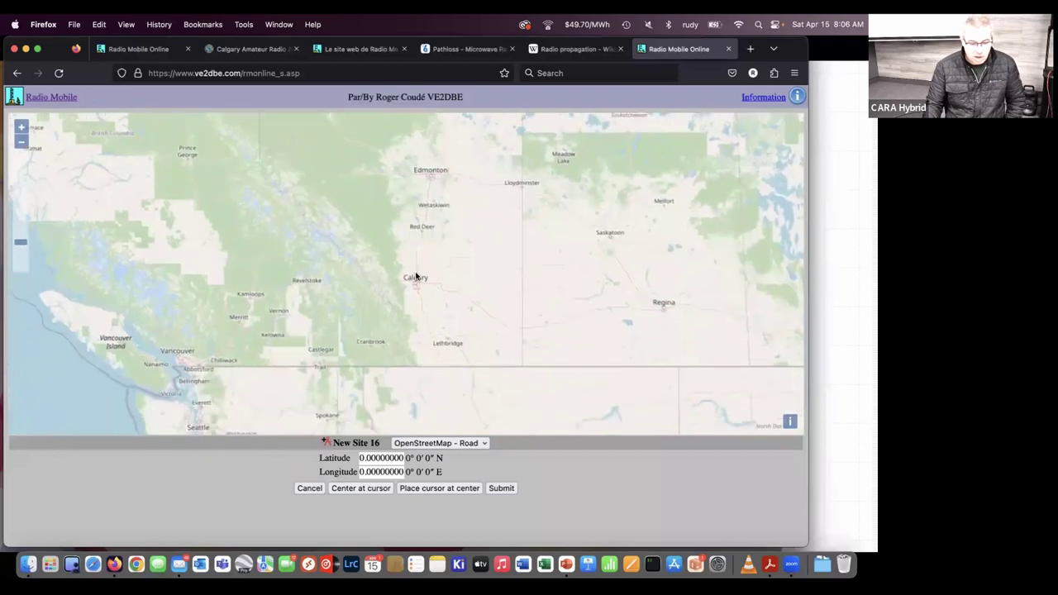
{"action": "scroll", "coordinate": [416, 275], "scroll_direction": "up", "scroll_amount": 1}
{"action": "scroll", "coordinate": [416, 272], "scroll_direction": "up", "scroll_amount": 1}
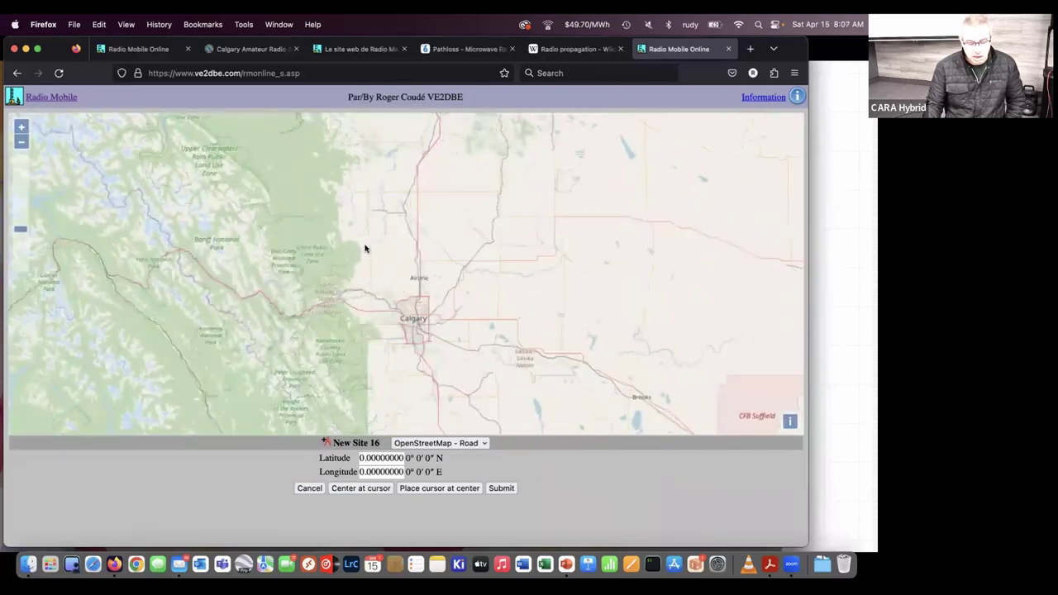
{"action": "scroll", "coordinate": [390, 267], "scroll_direction": "up", "scroll_amount": 1}
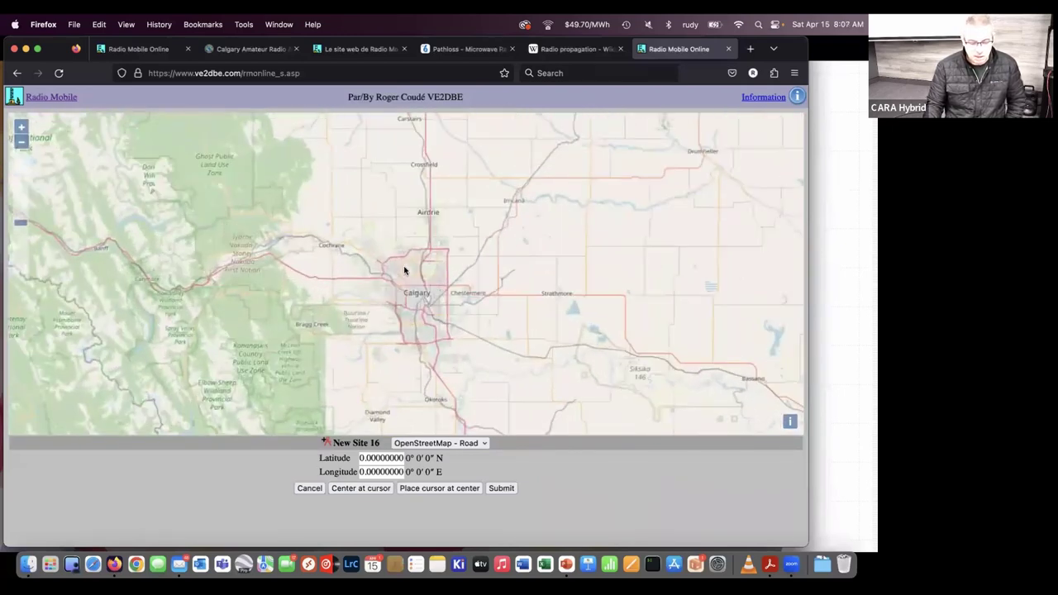
{"action": "scroll", "coordinate": [404, 270], "scroll_direction": "up", "scroll_amount": 2}
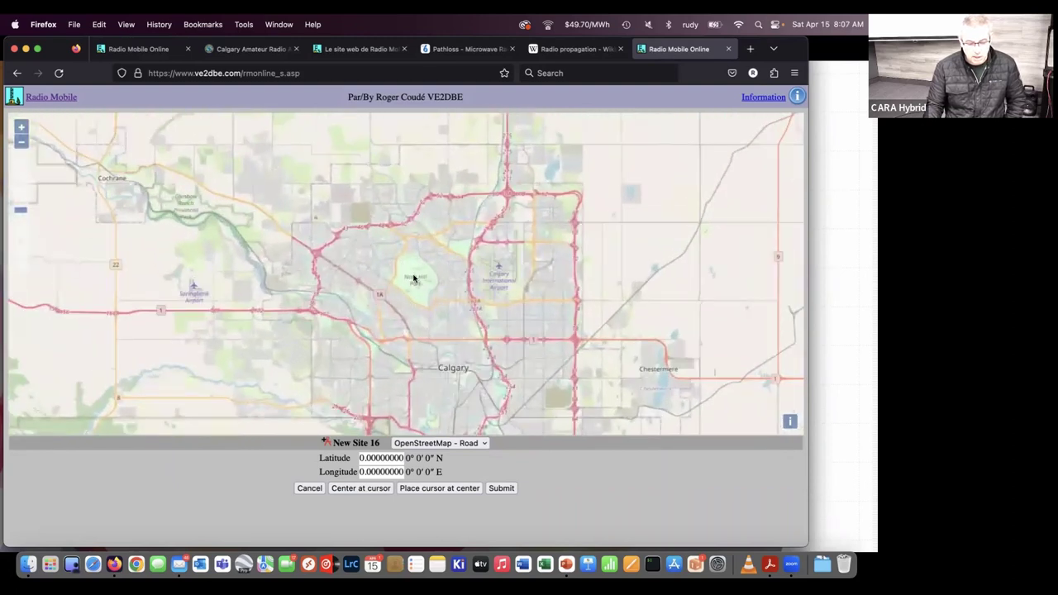
{"action": "scroll", "coordinate": [413, 280], "scroll_direction": "up", "scroll_amount": 2}
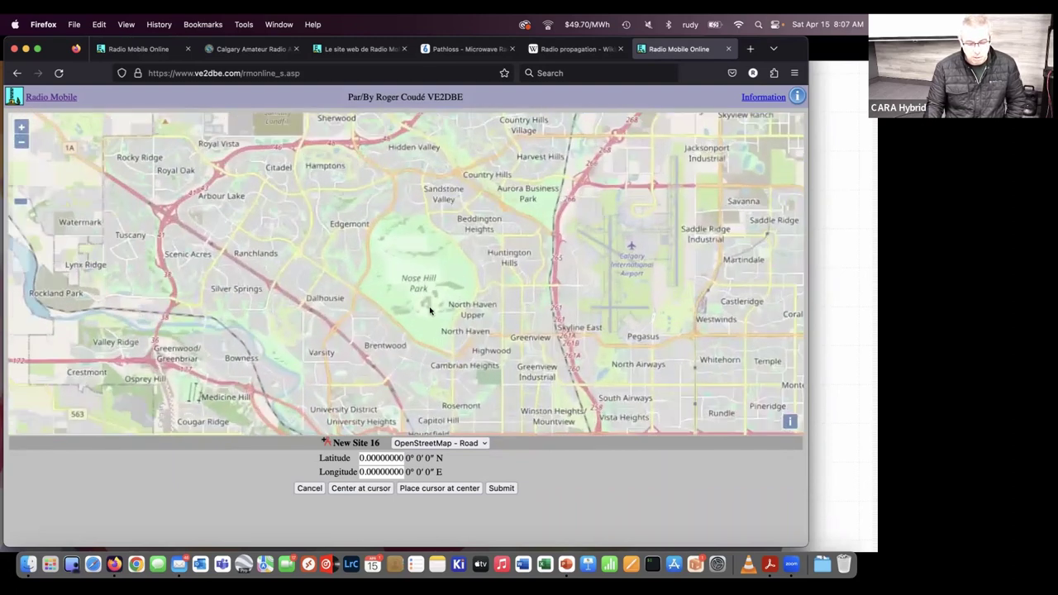
{"action": "scroll", "coordinate": [406, 279], "scroll_direction": "up", "scroll_amount": 2}
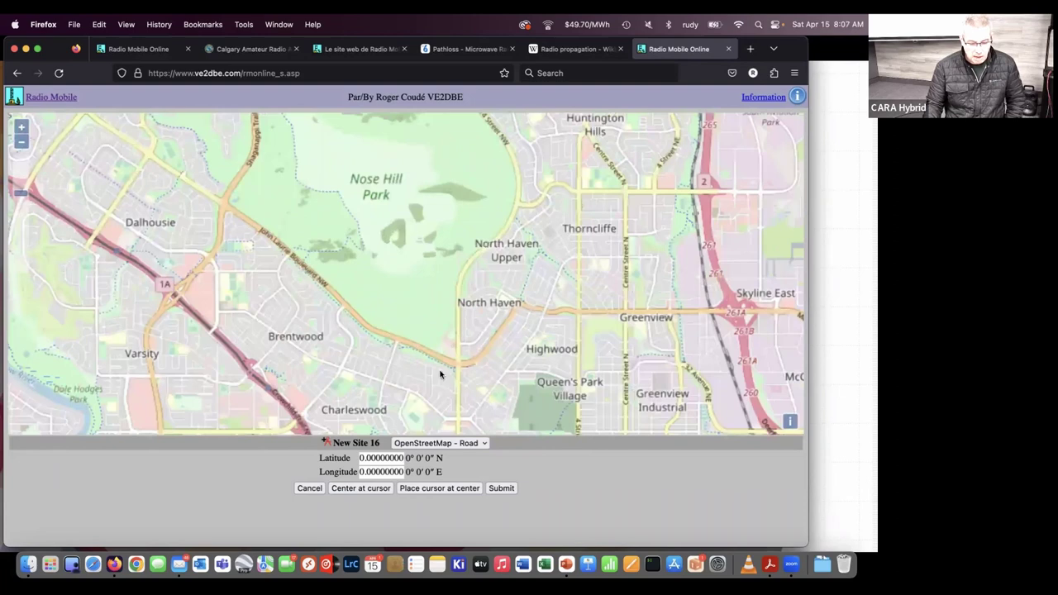
{"action": "left_click", "coordinate": [485, 444]}
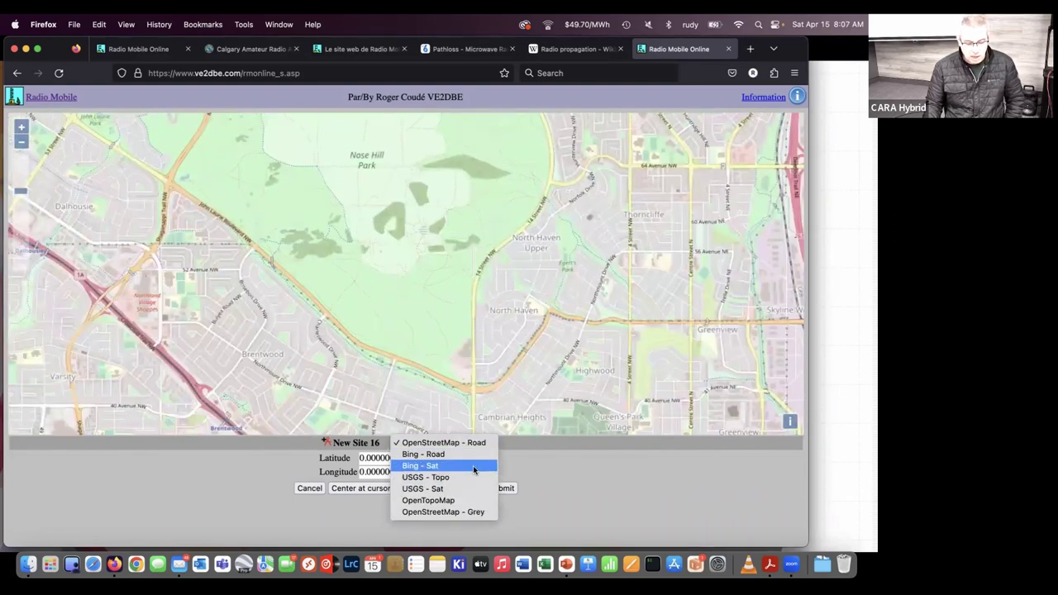
{"action": "left_click", "coordinate": [468, 470]}
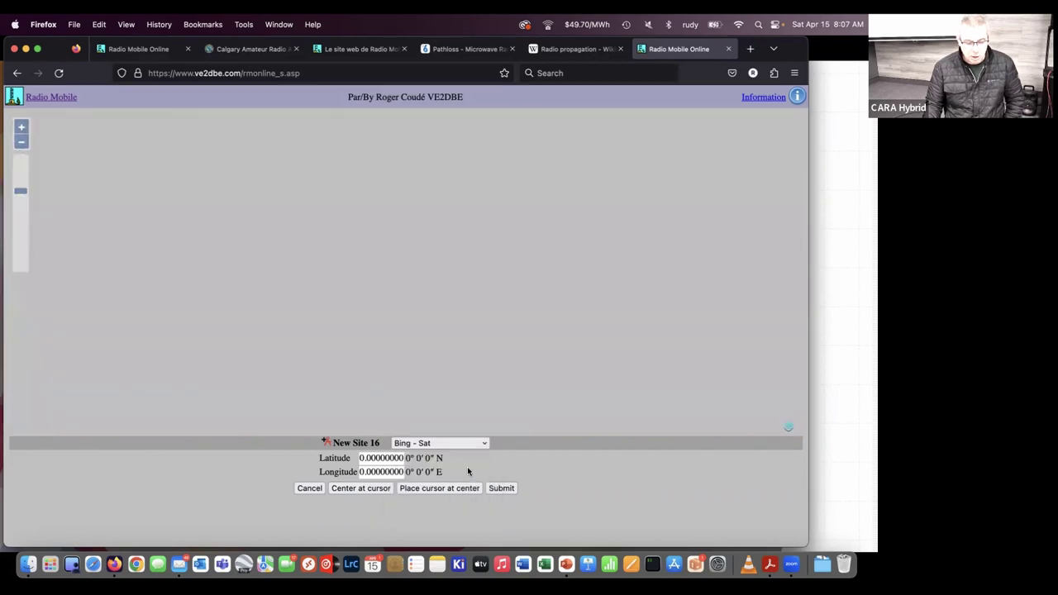
Move north into the park and zoom in close on the hilltop tower site near the trail junction
{"action": "left_click_drag", "start_coordinate": [463, 362], "coordinate": [427, 277]}
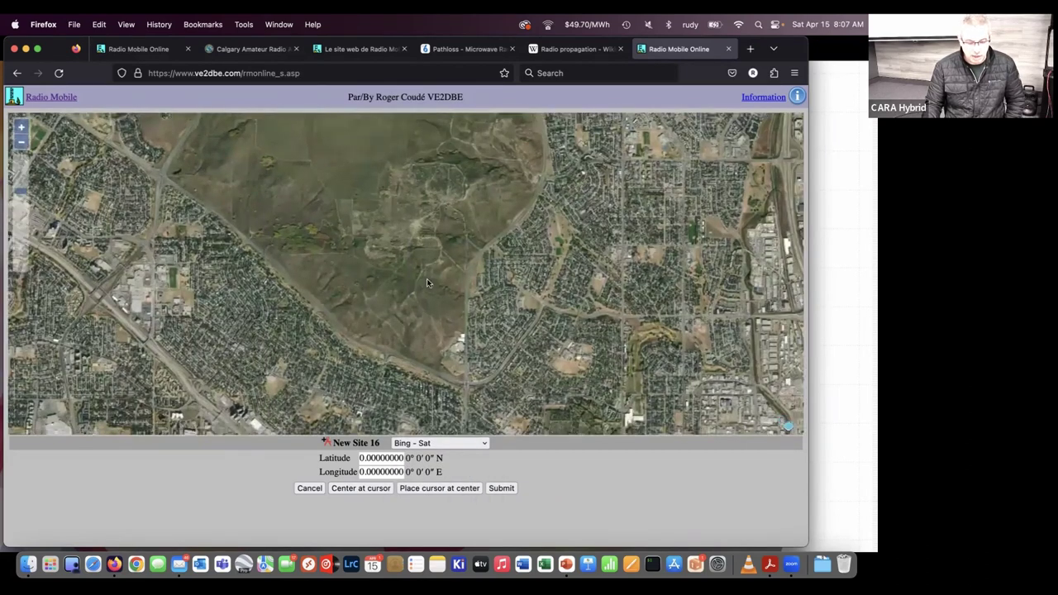
{"action": "scroll", "coordinate": [427, 286], "scroll_direction": "up", "scroll_amount": 2}
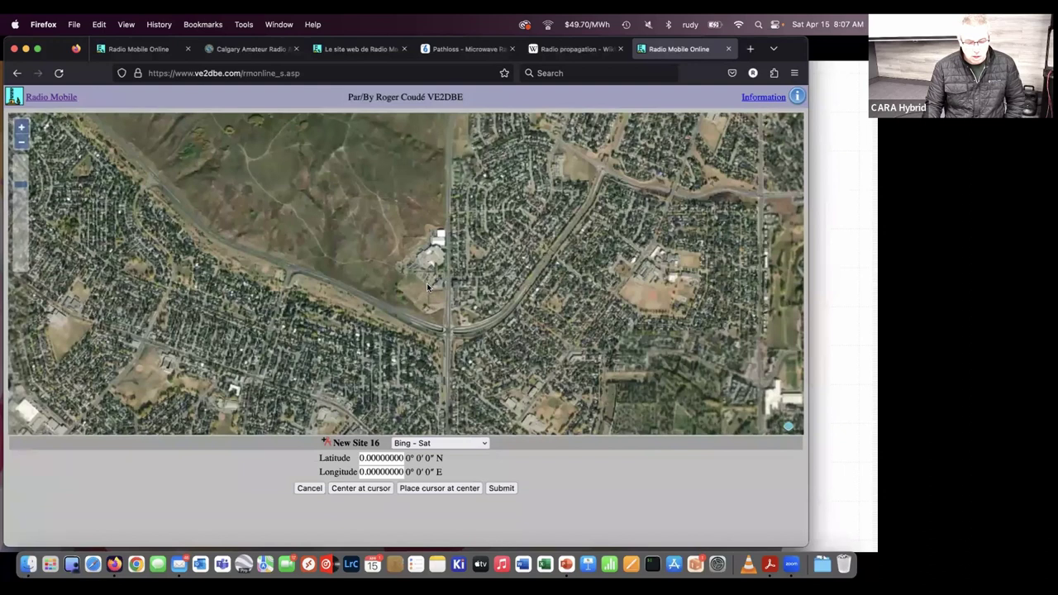
{"action": "left_click_drag", "start_coordinate": [416, 252], "coordinate": [405, 286]}
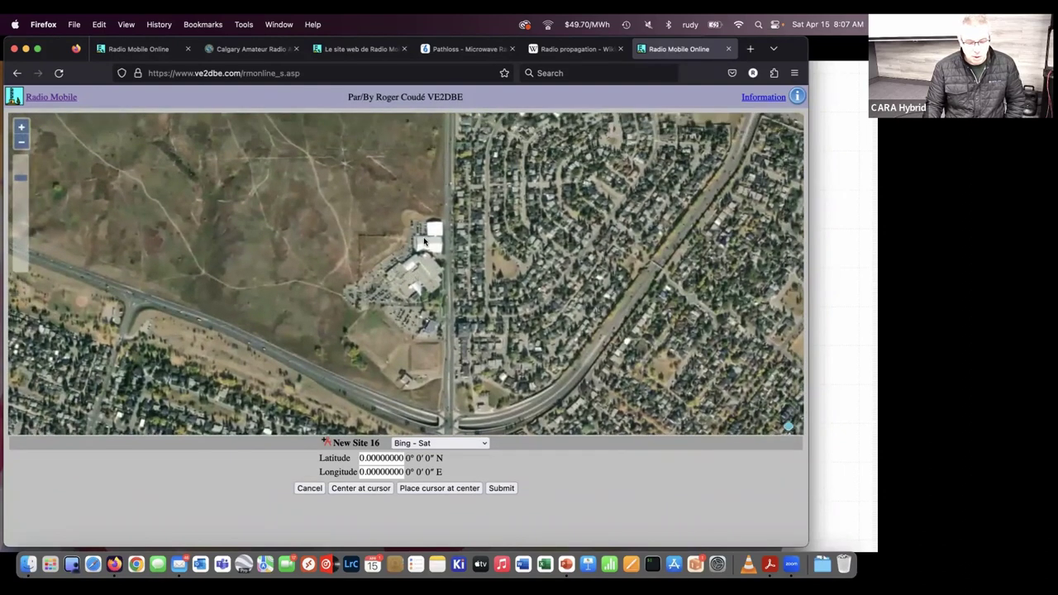
{"action": "left_click_drag", "start_coordinate": [417, 250], "coordinate": [405, 310]}
{"action": "left_click_drag", "start_coordinate": [397, 259], "coordinate": [391, 317]}
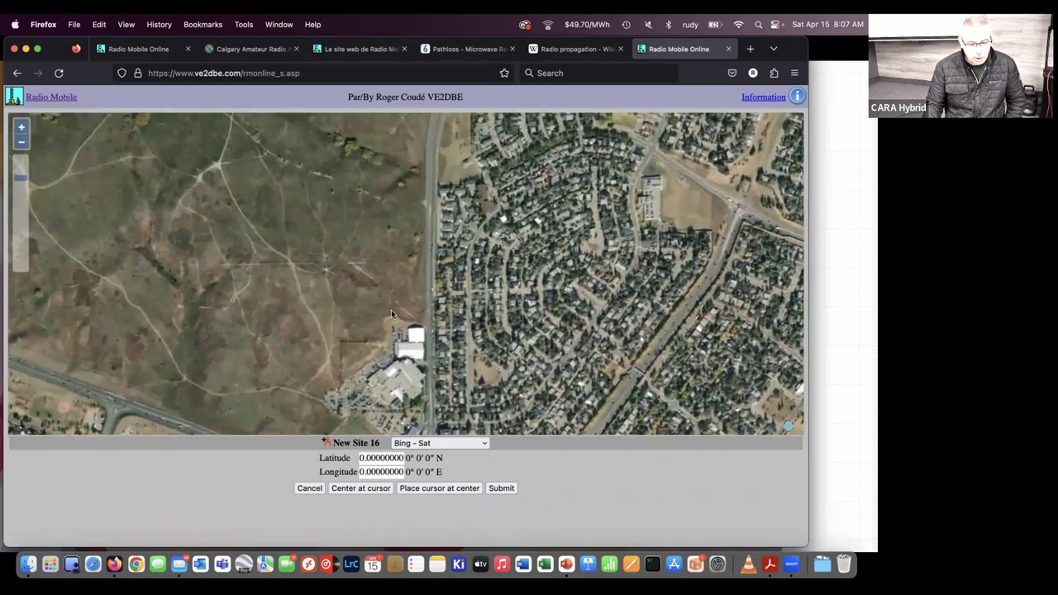
{"action": "left_click_drag", "start_coordinate": [394, 271], "coordinate": [374, 321]}
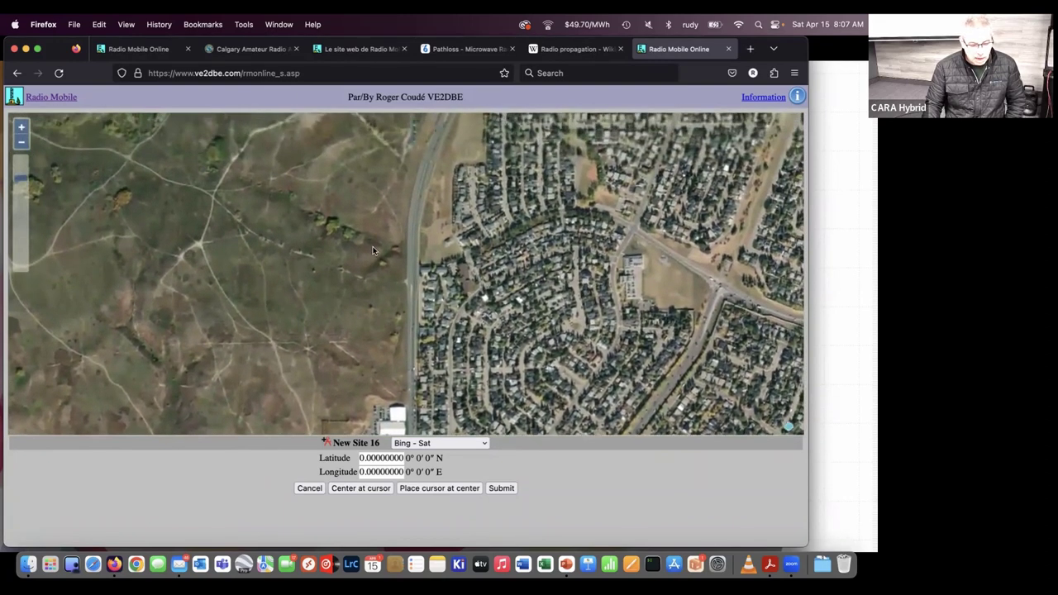
{"action": "left_click_drag", "start_coordinate": [374, 257], "coordinate": [347, 333]}
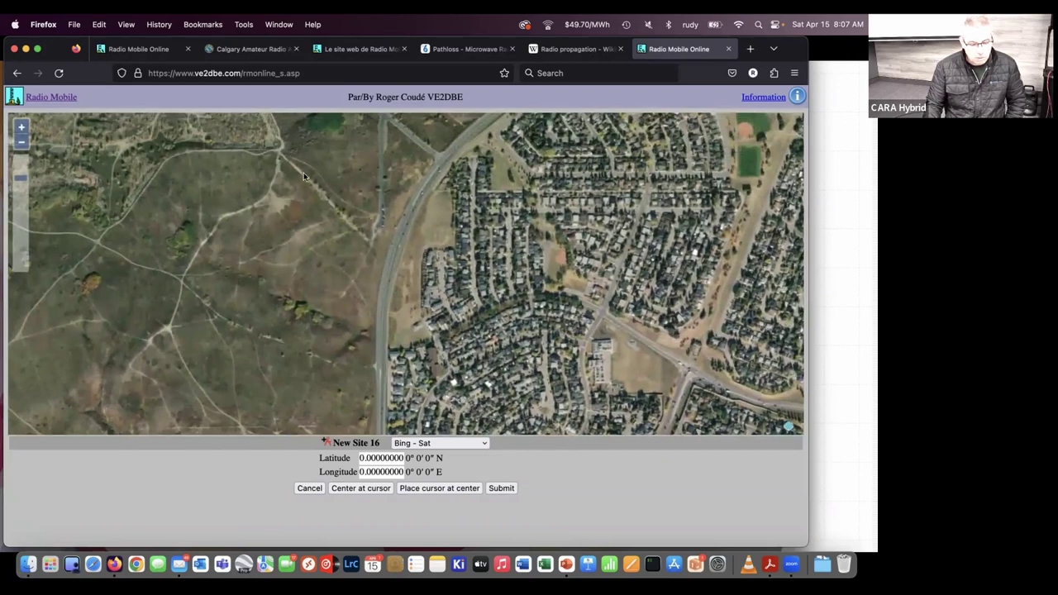
{"action": "left_click_drag", "start_coordinate": [275, 160], "coordinate": [368, 256]}
{"action": "scroll", "coordinate": [396, 260], "scroll_direction": "up", "scroll_amount": 2}
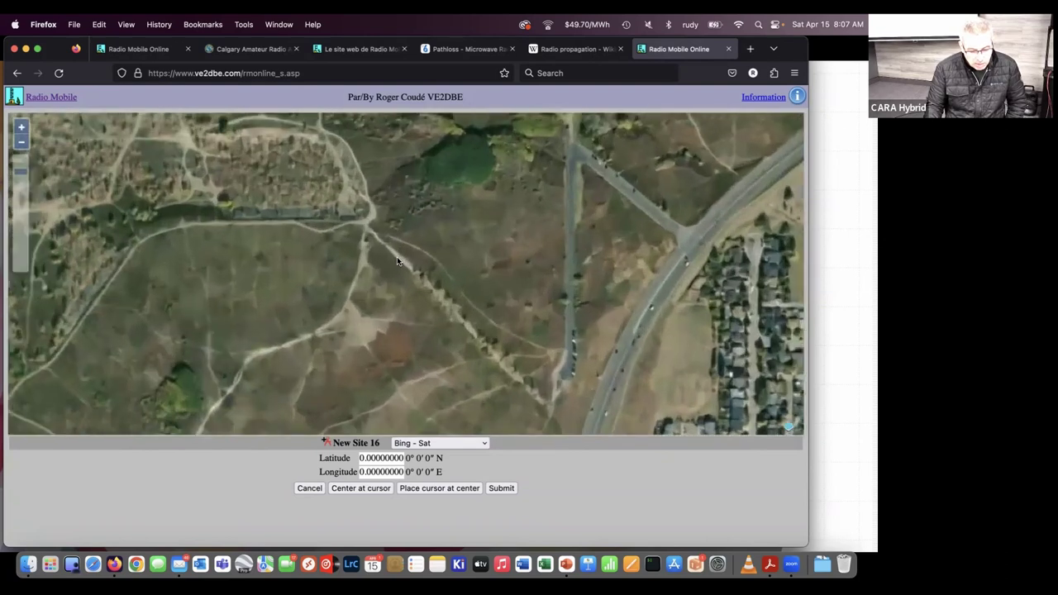
{"action": "scroll", "coordinate": [383, 256], "scroll_direction": "up", "scroll_amount": 2}
{"action": "scroll", "coordinate": [397, 285], "scroll_direction": "up", "scroll_amount": 1}
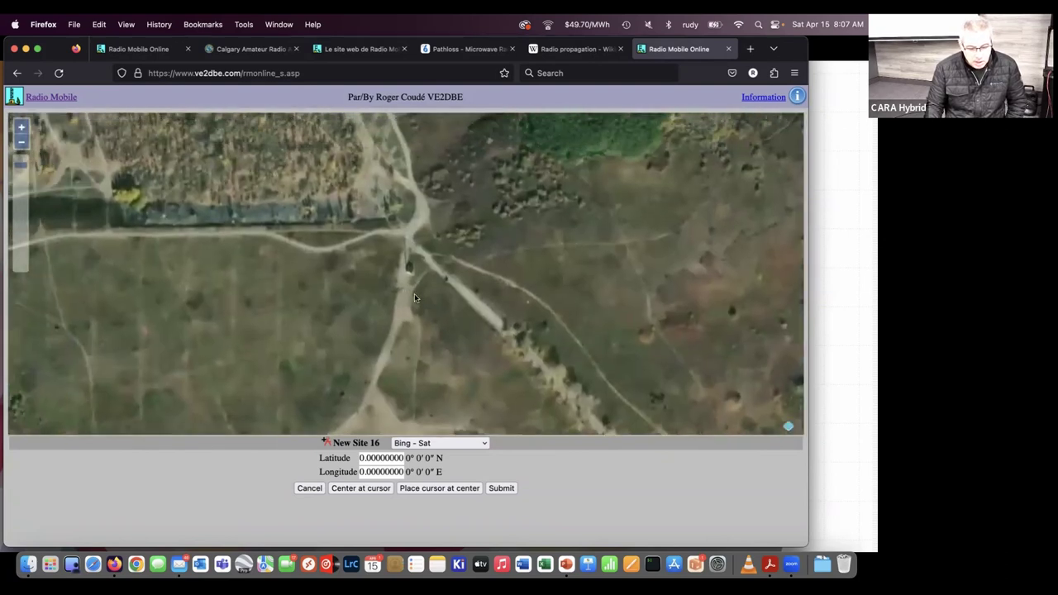
{"action": "scroll", "coordinate": [408, 288], "scroll_direction": "up", "scroll_amount": 2}
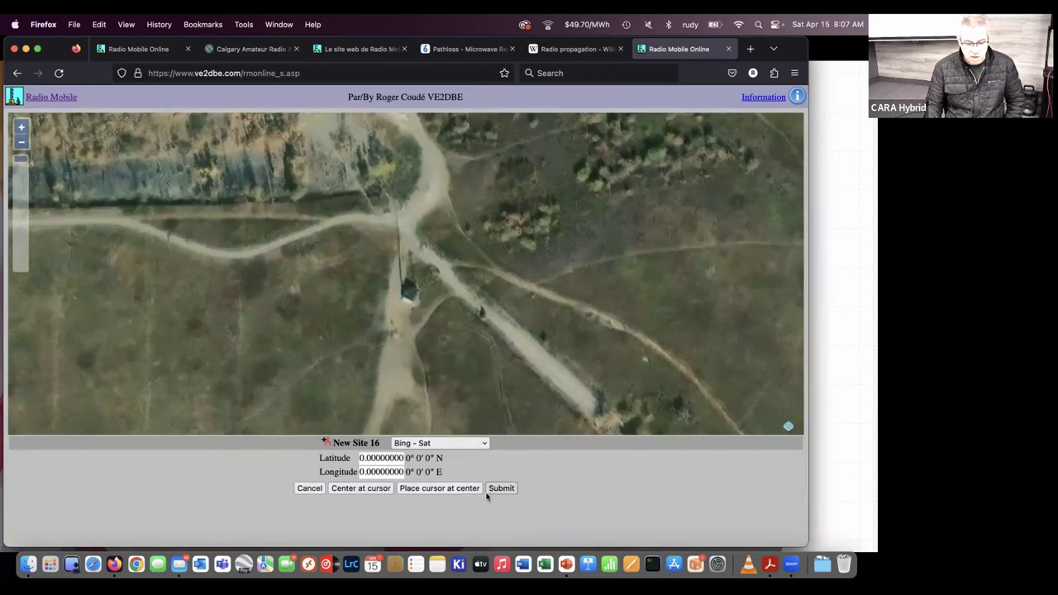
Place the site marker at the map centre, nudge it onto the building, and submit the location
{"action": "left_click", "coordinate": [452, 489]}
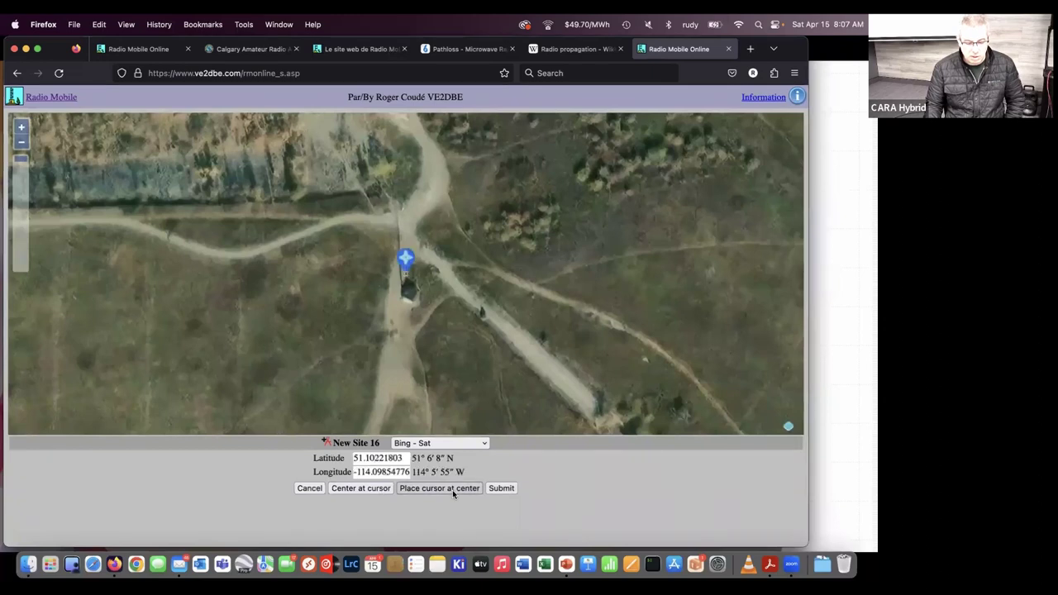
{"action": "left_click_drag", "start_coordinate": [406, 264], "coordinate": [403, 282]}
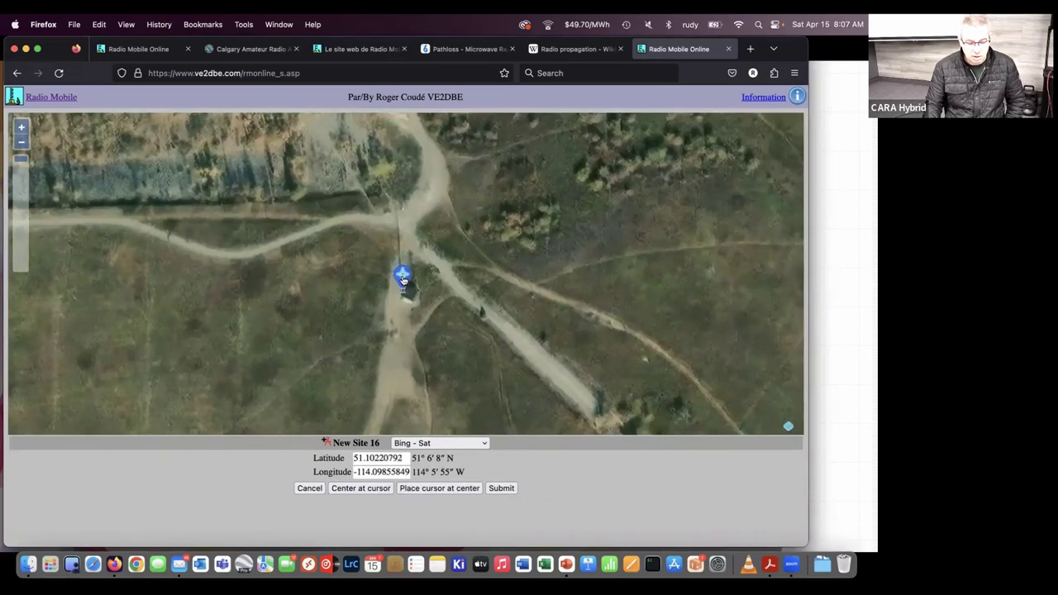
{"action": "left_click", "coordinate": [501, 488]}
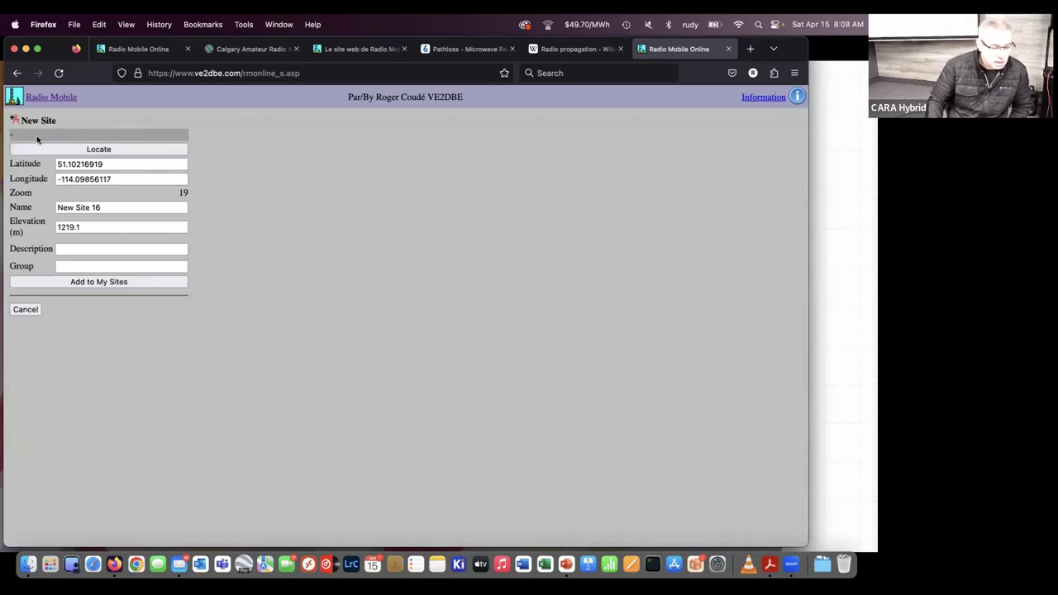
Name the site 'VE6RDY - Demo', describe it as 'CARA Presentation', and add it to My Sites
{"action": "left_click_drag", "start_coordinate": [102, 208], "coordinate": [39, 206]}
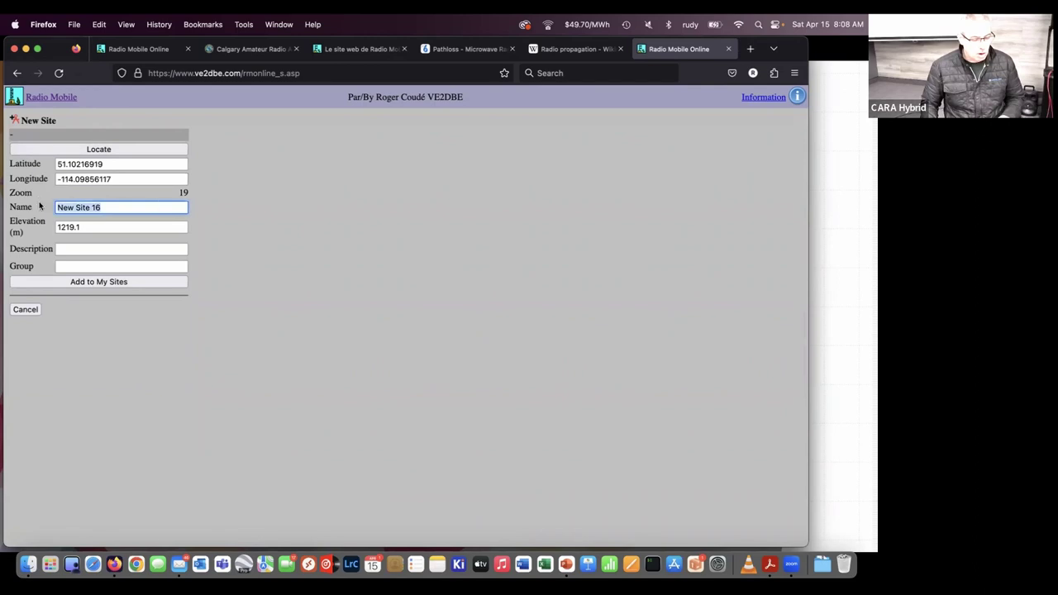
{"action": "type", "text": "B"}
{"action": "type", "text": "E"}
{"action": "key", "text": "BackSpace"}
{"action": "key", "text": "BackSpace"}
{"action": "type", "text": "VE6RDY - Demo"}
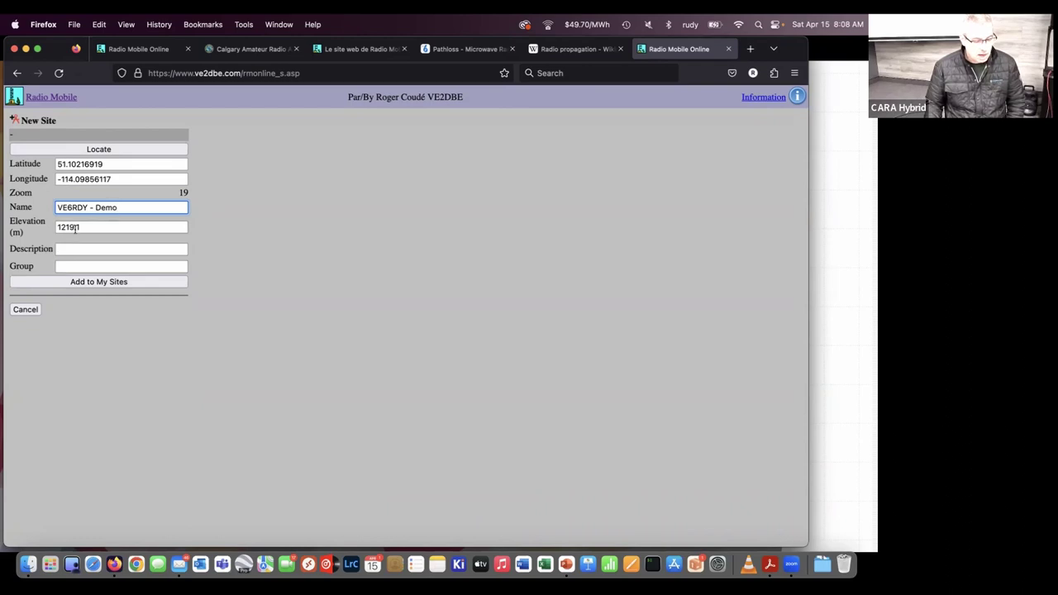
{"action": "left_click", "coordinate": [70, 248]}
{"action": "type", "text": "CARA Presentation"}
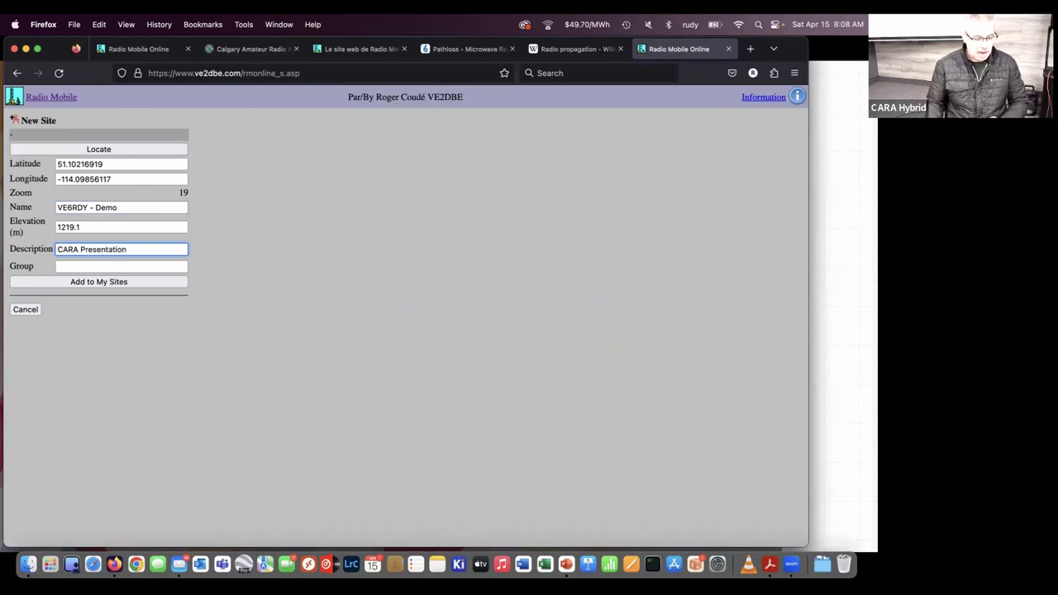
{"action": "left_click", "coordinate": [94, 284]}
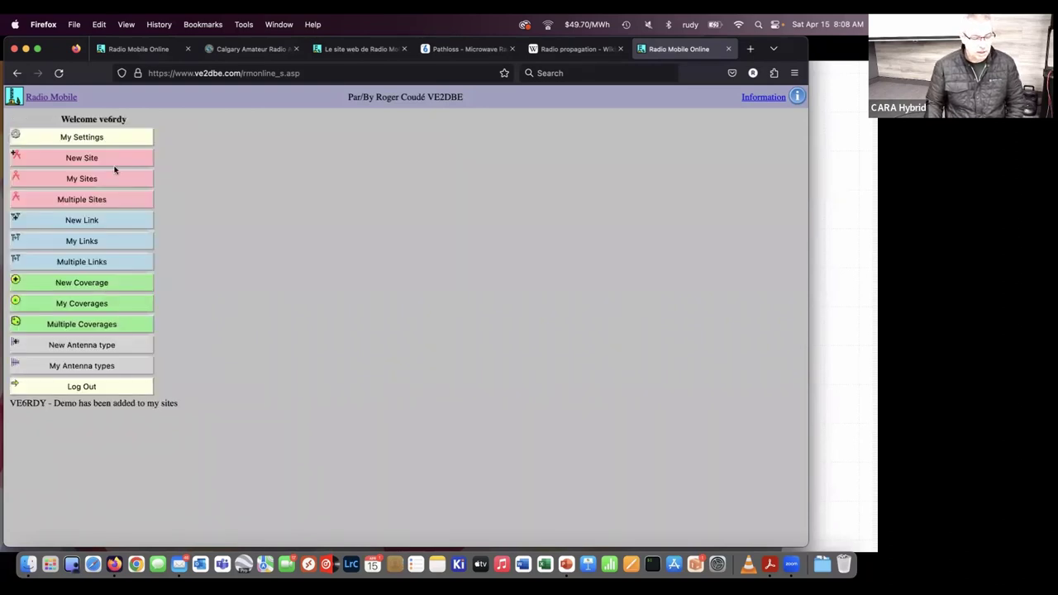
{"action": "left_click", "coordinate": [86, 180]}
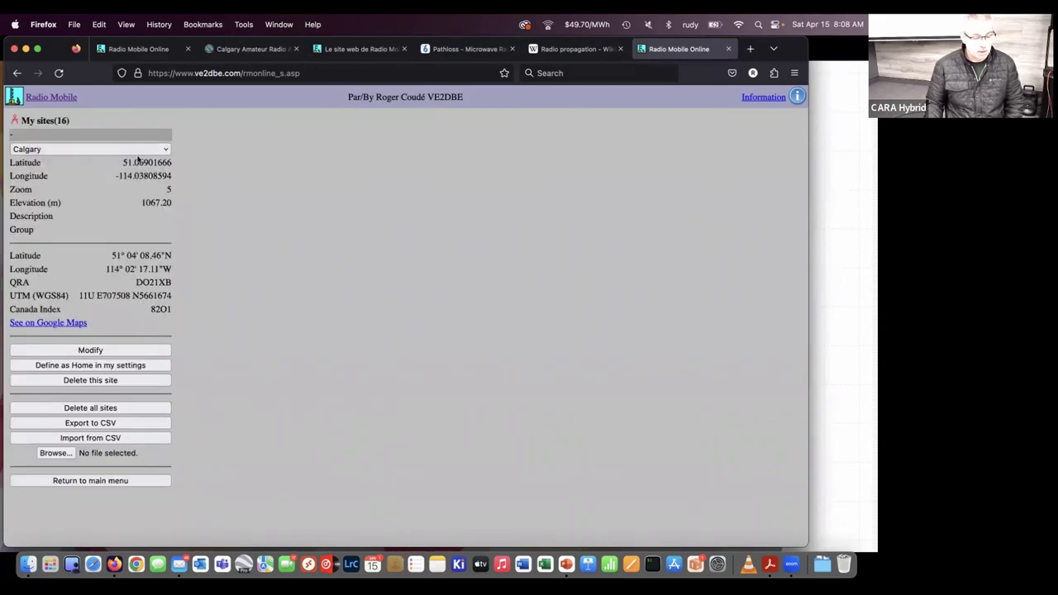
{"action": "left_click", "coordinate": [166, 150]}
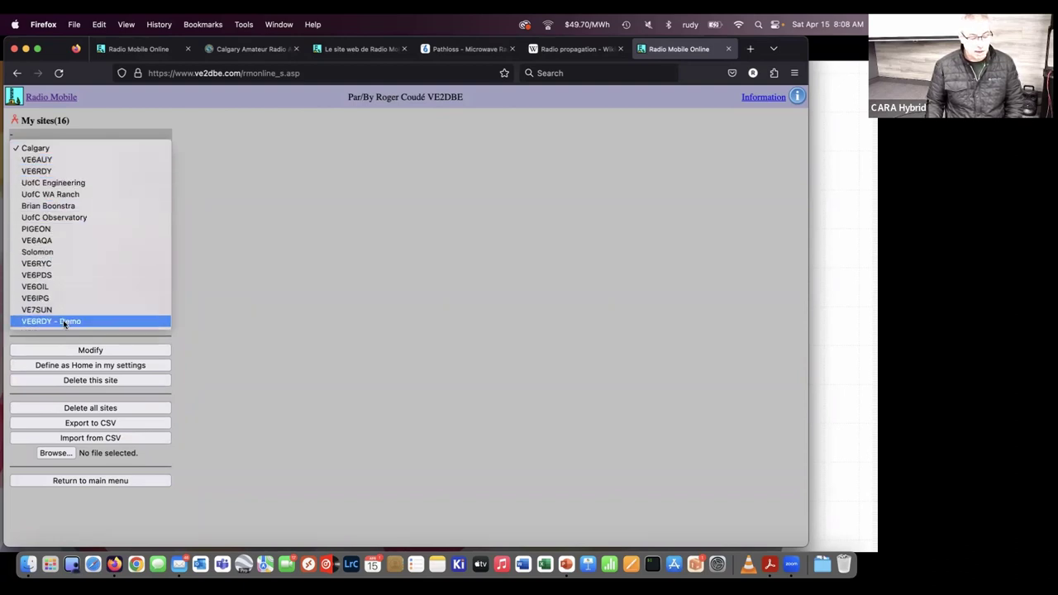
{"action": "left_click", "coordinate": [107, 482]}
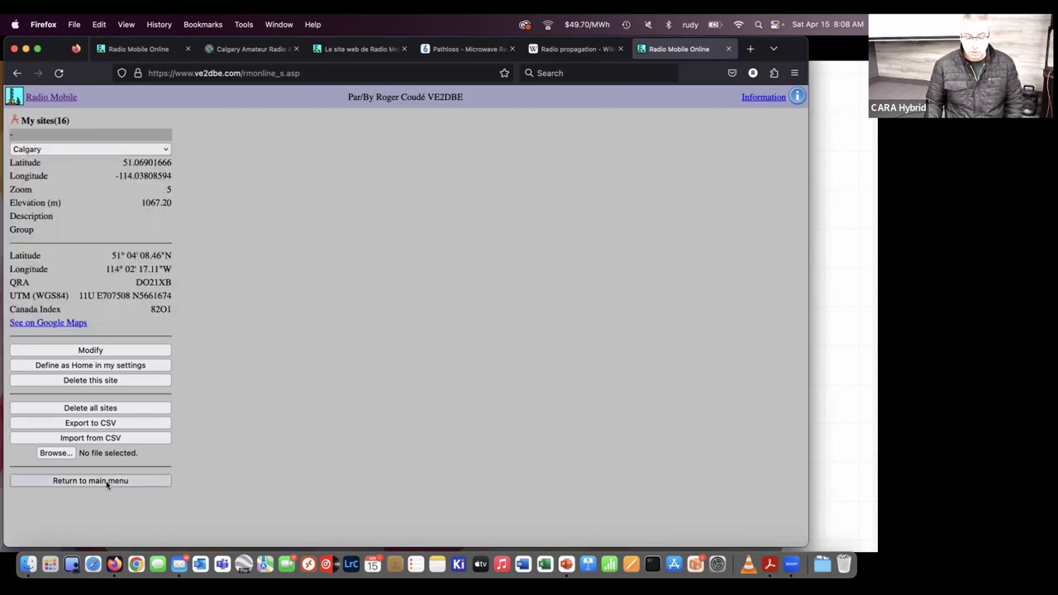
{"action": "left_click", "coordinate": [91, 480]}
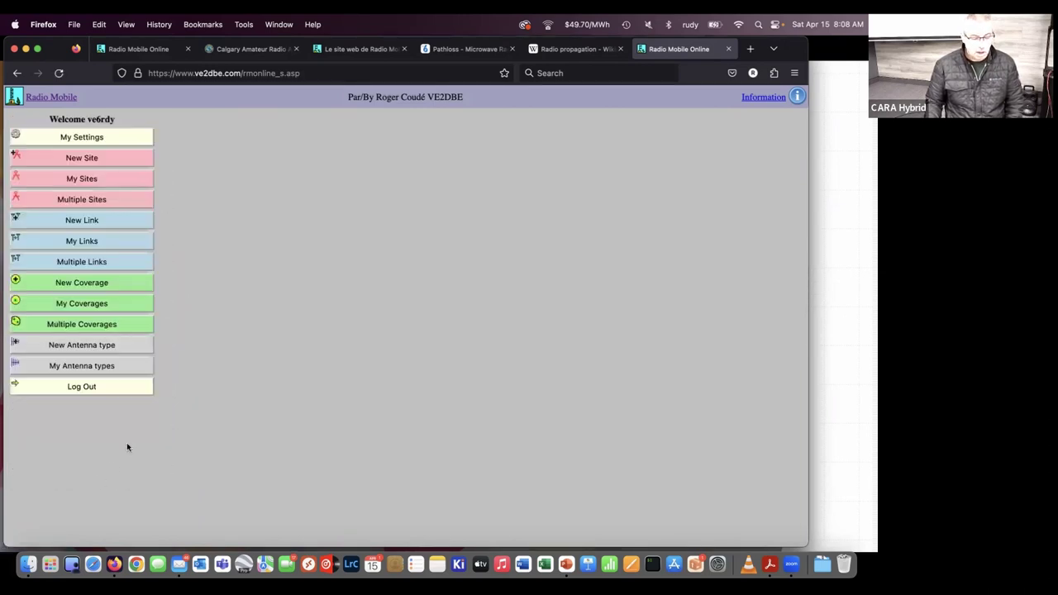
Start a new link running from VE6RDY - Demo to VE6AUY
{"action": "left_click", "coordinate": [91, 221]}
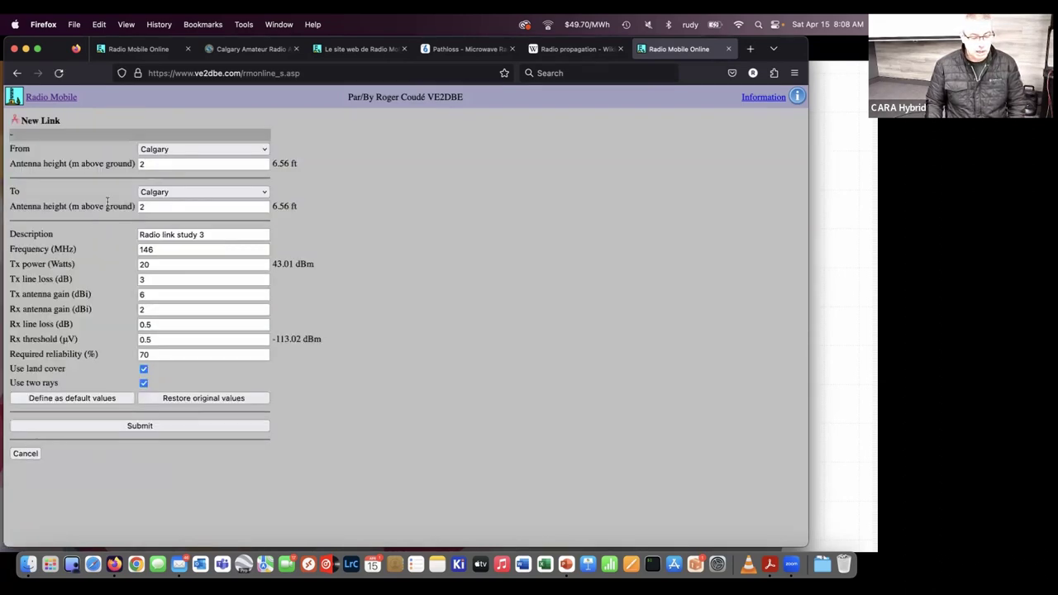
{"action": "left_click", "coordinate": [180, 153]}
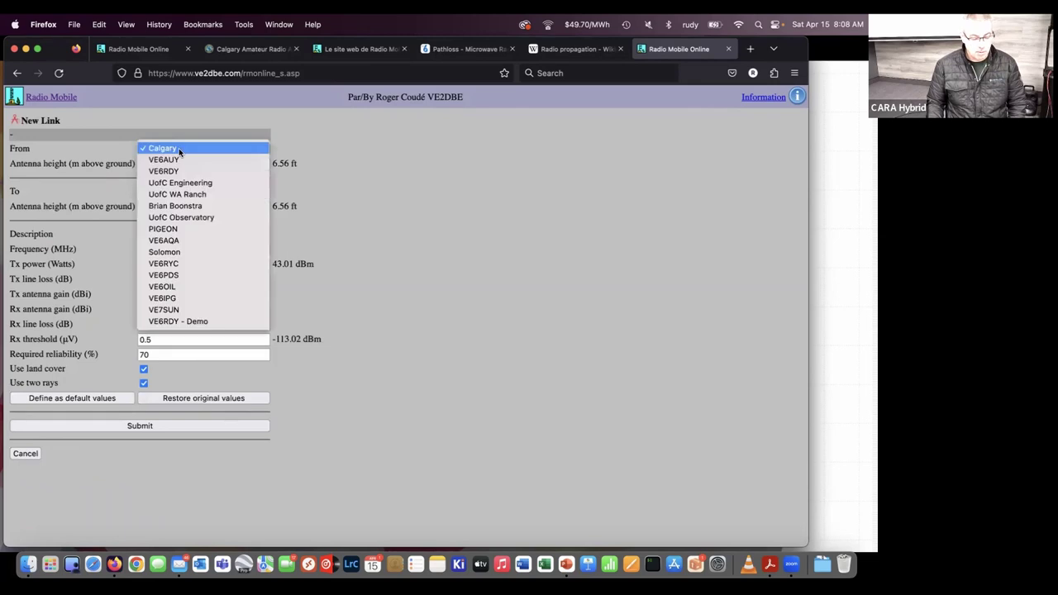
{"action": "left_click", "coordinate": [184, 319]}
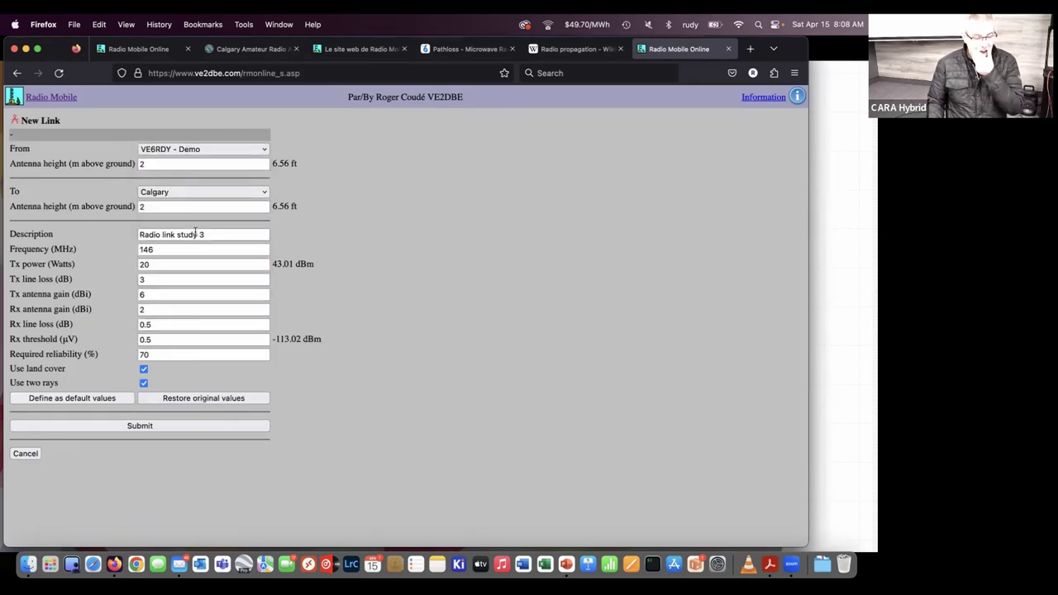
{"action": "left_click", "coordinate": [176, 192]}
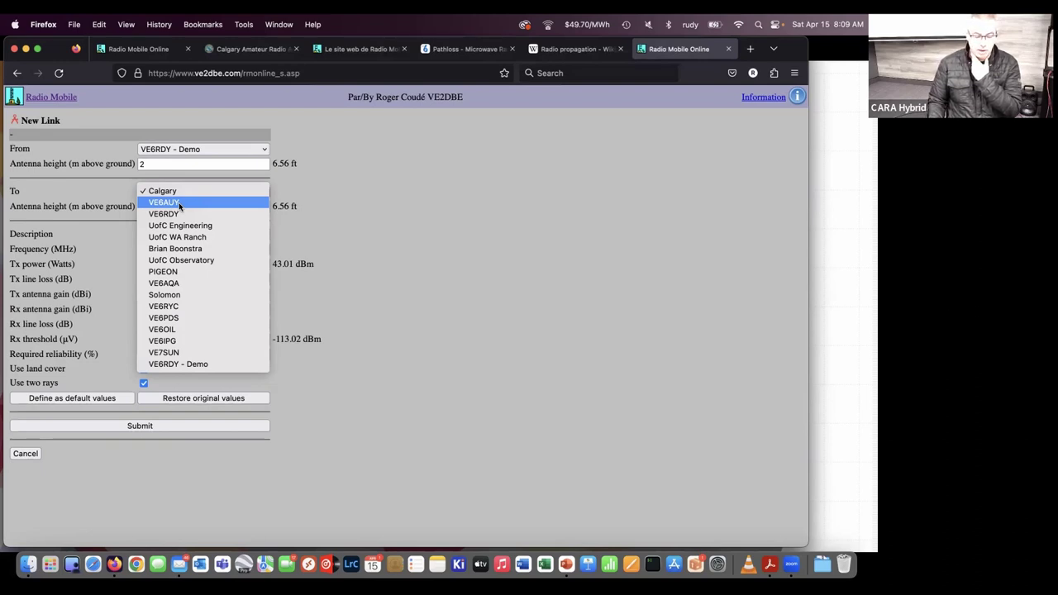
{"action": "left_click", "coordinate": [179, 204]}
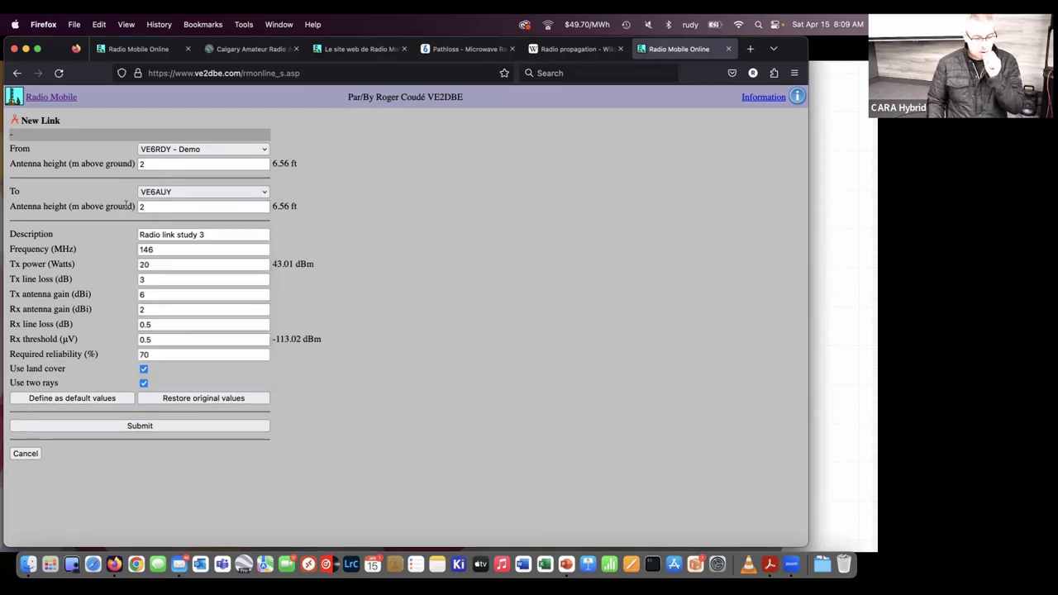
Set the From antenna height to 5 m and the To antenna height to 10 m
{"action": "left_click", "coordinate": [152, 164]}
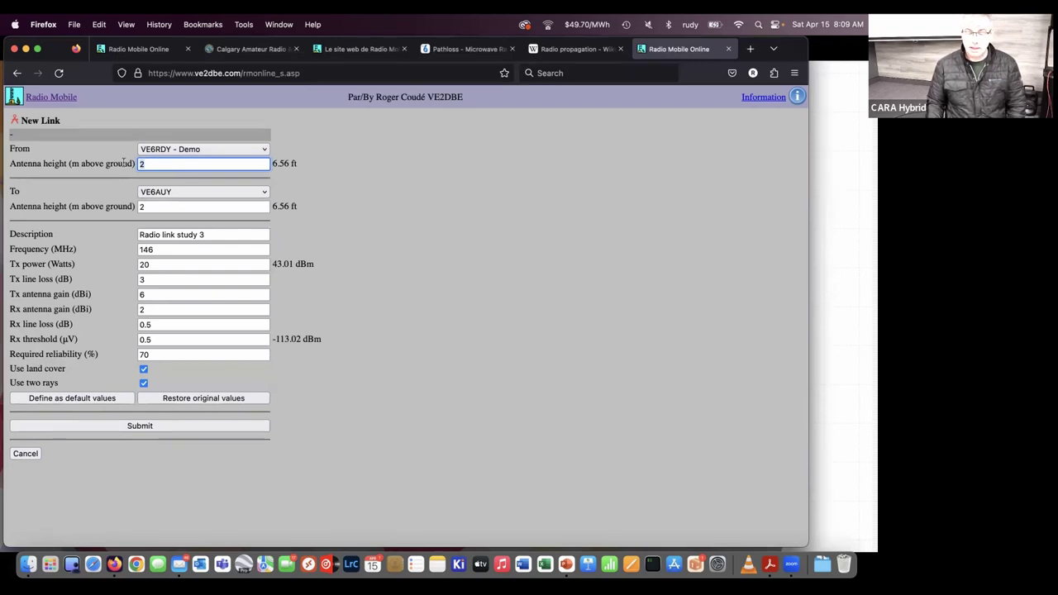
{"action": "key", "text": "BackSpace"}
{"action": "type", "text": "5"}
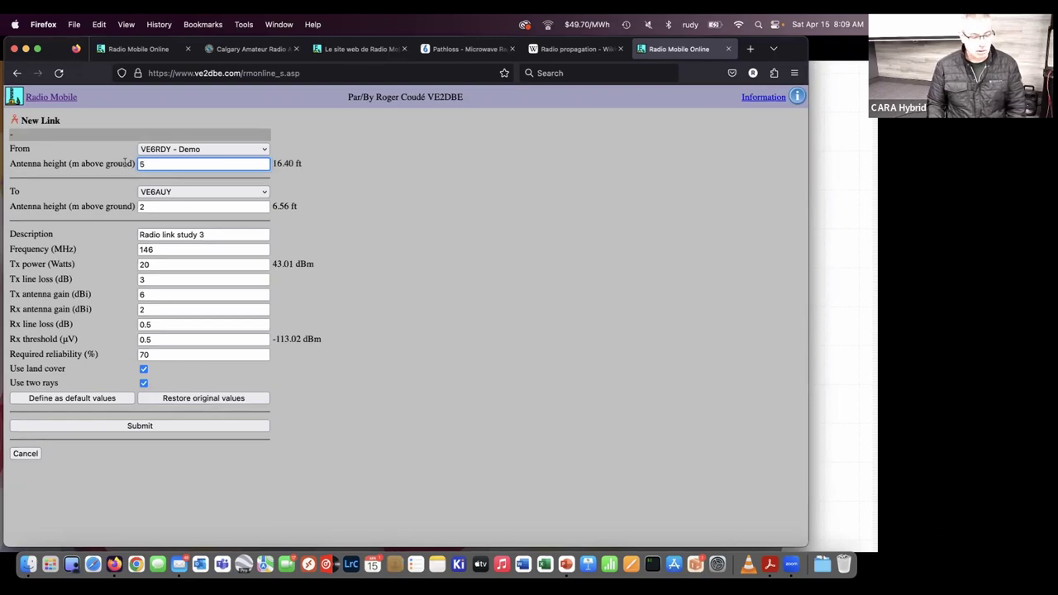
{"action": "left_click", "coordinate": [147, 206]}
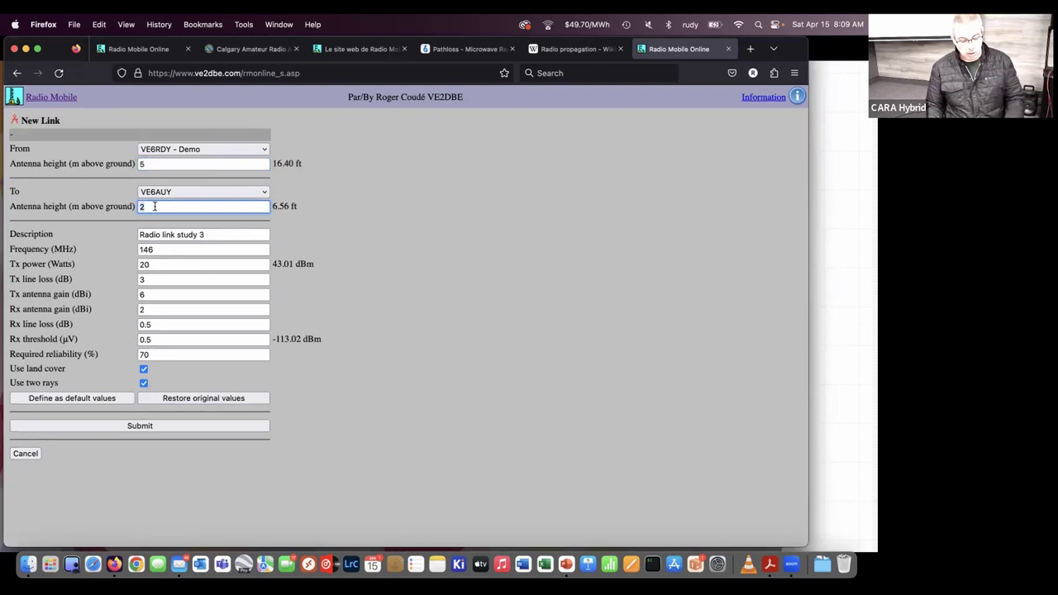
{"action": "key", "text": "BackSpace"}
{"action": "type", "text": "10"}
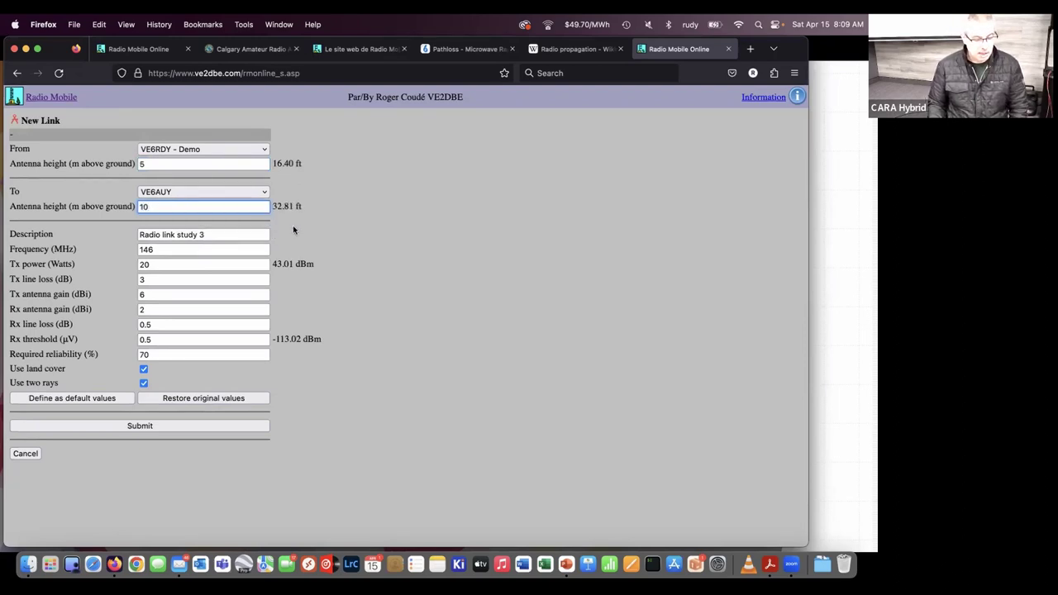
Change the starting site to VE6RYC and describe the link as 'VE6RYC to VE6AUY'
{"action": "left_click", "coordinate": [223, 235]}
{"action": "left_click_drag", "start_coordinate": [222, 235], "coordinate": [127, 234]}
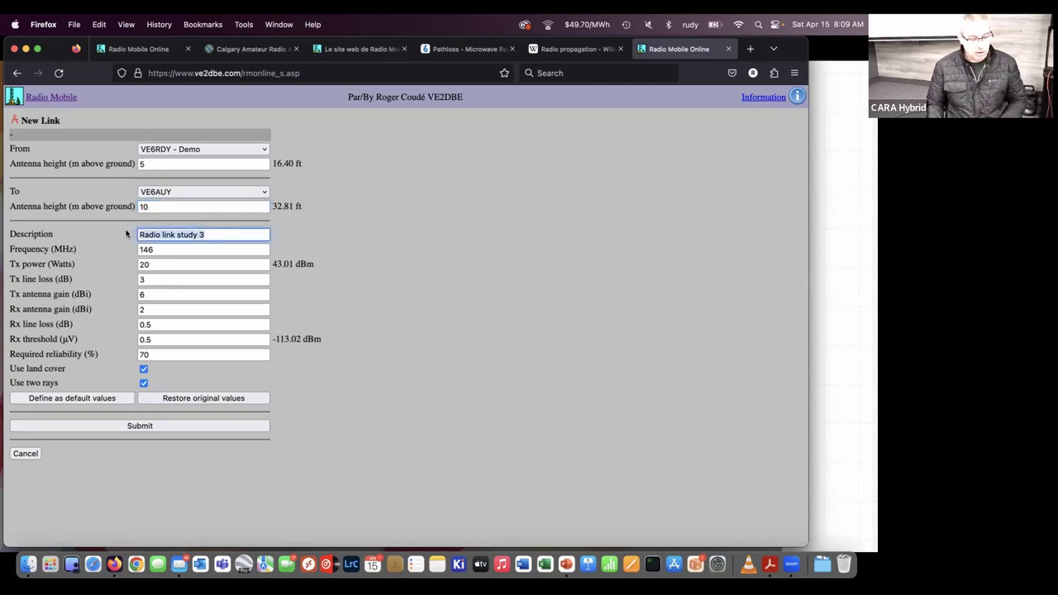
{"action": "type", "text": "V"}
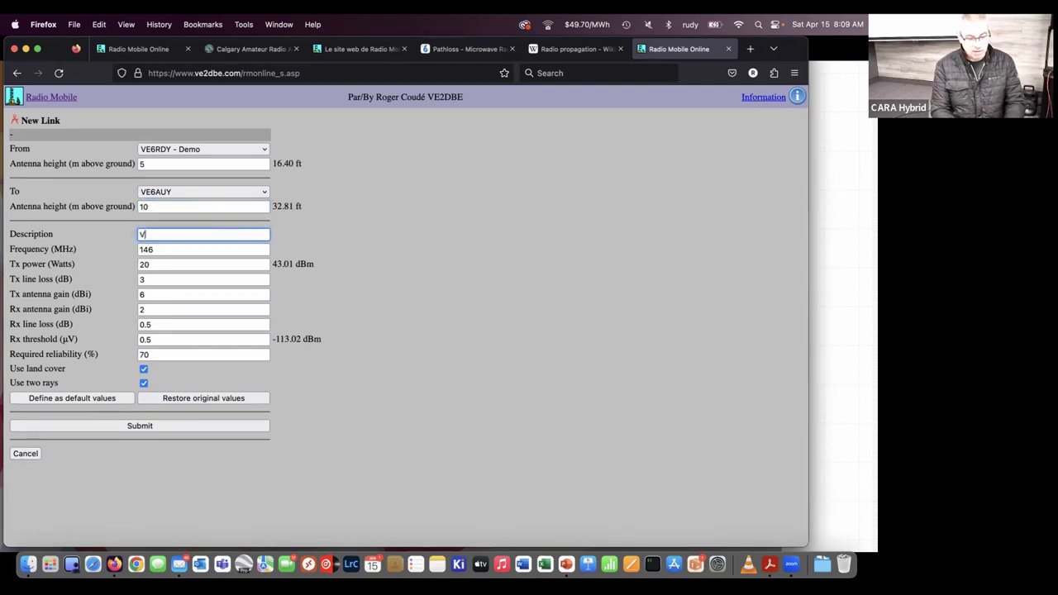
{"action": "type", "text": "E6"}
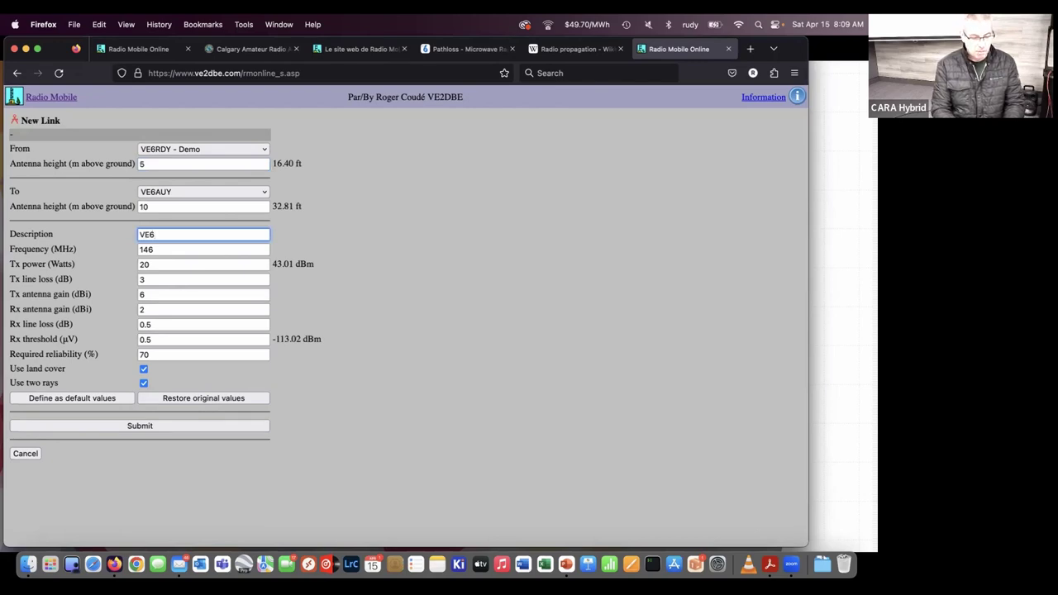
{"action": "left_click", "coordinate": [195, 152]}
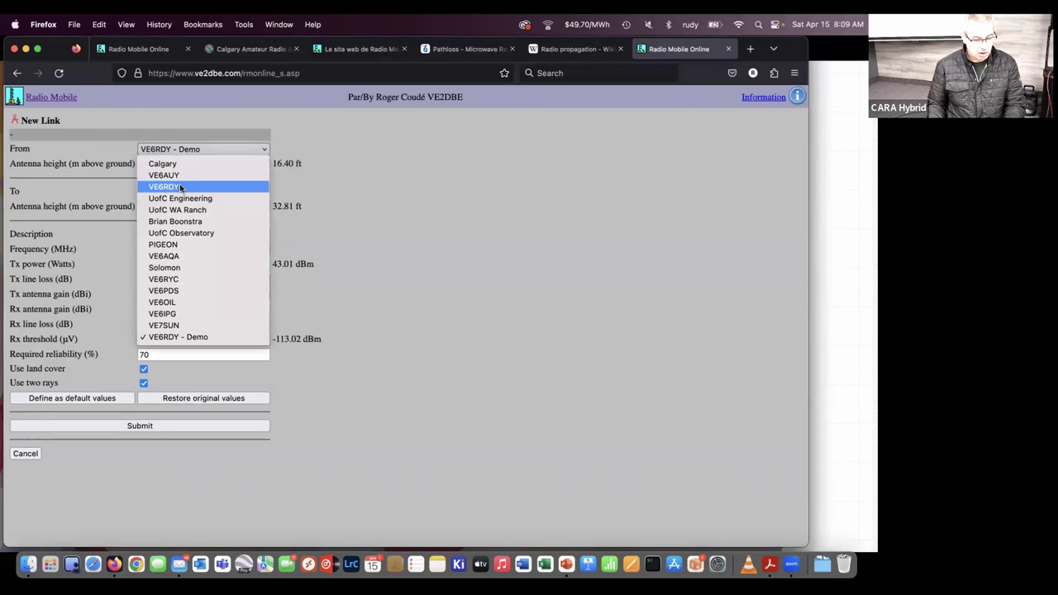
{"action": "left_click", "coordinate": [183, 280]}
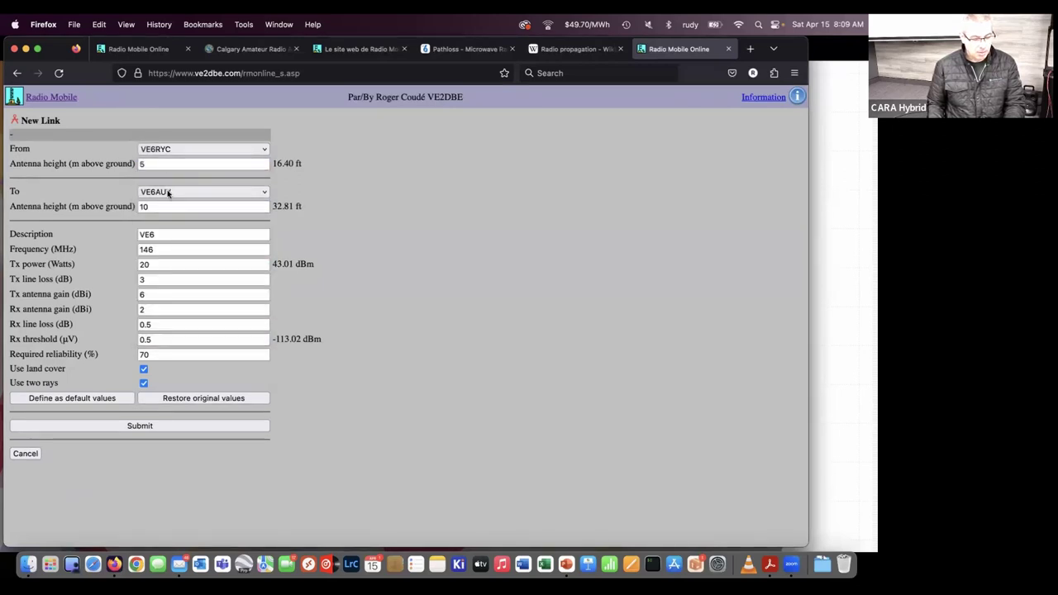
{"action": "left_click", "coordinate": [168, 235]}
{"action": "type", "text": "RYC to VE"}
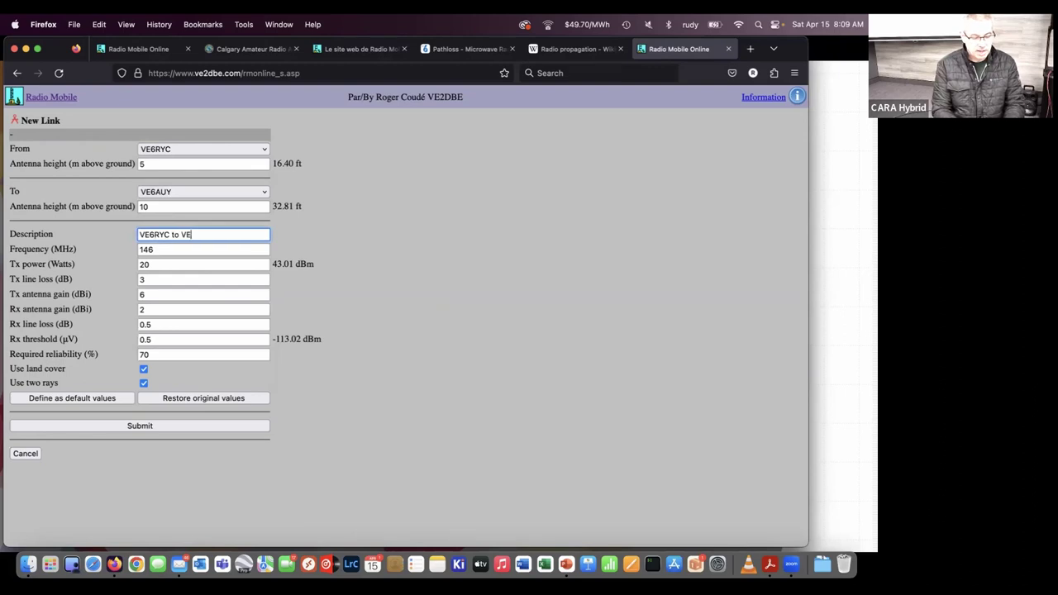
{"action": "type", "text": "6AUY"}
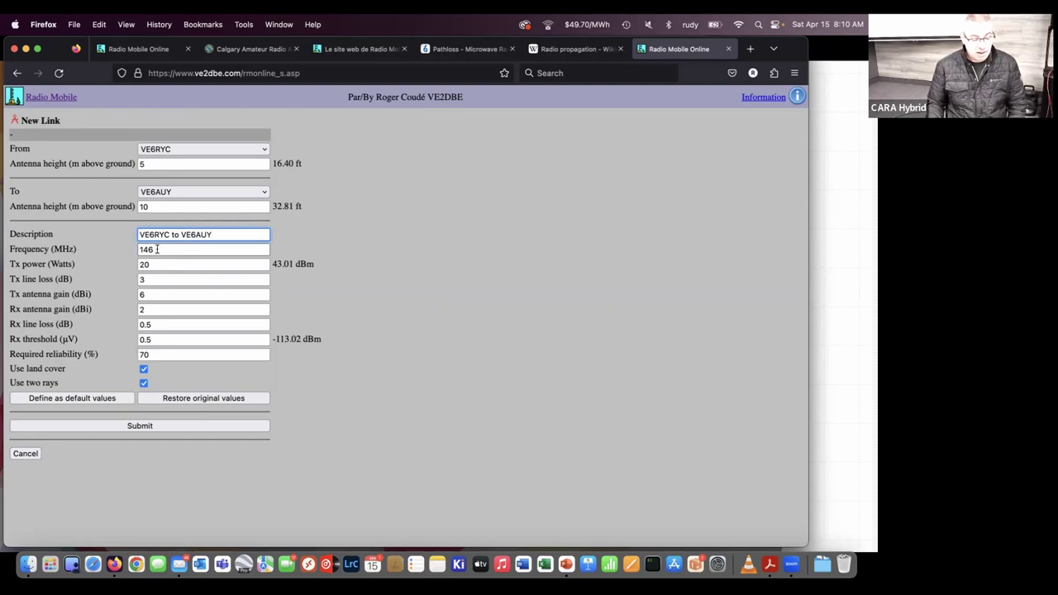
Set the link frequency to 5000 MHz and the transmit power to 1 W
{"action": "key", "text": "Tab"}
{"action": "type", "text": "5000"}
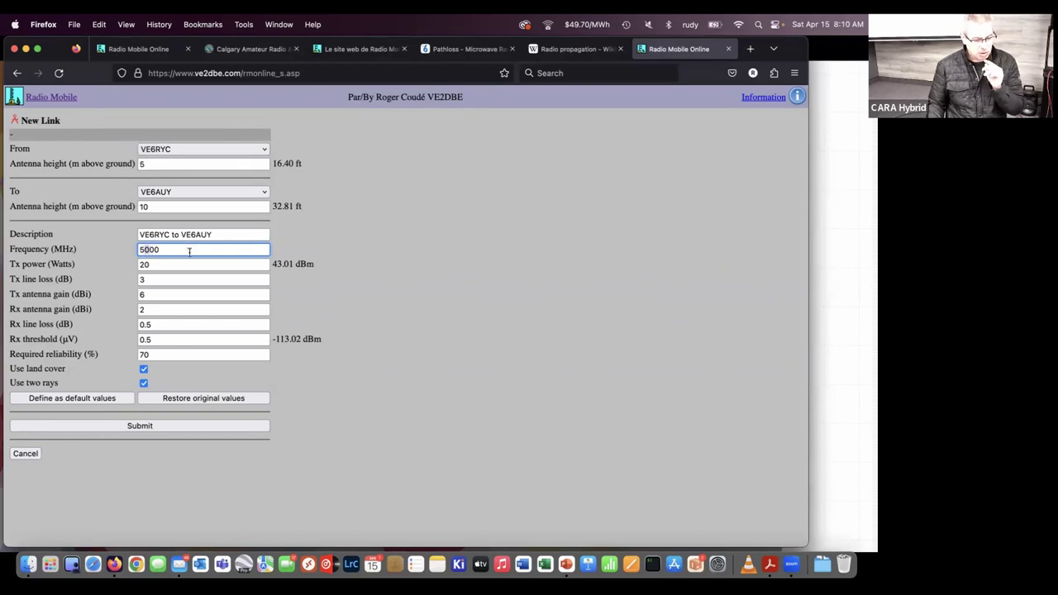
{"action": "left_click", "coordinate": [149, 265]}
{"action": "double_click", "coordinate": [137, 264]}
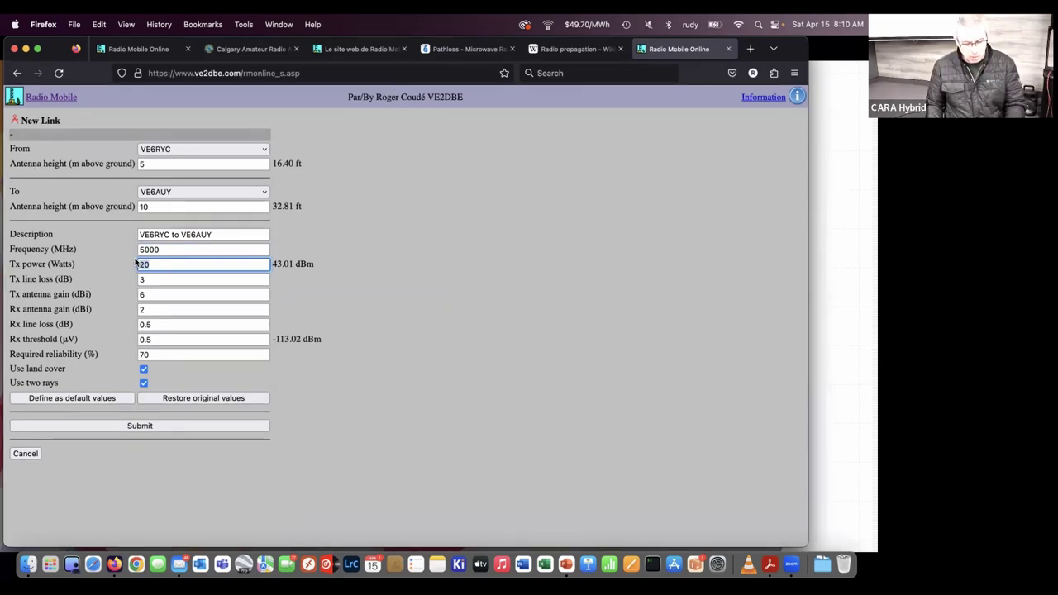
{"action": "type", "text": "1"}
{"action": "left_click", "coordinate": [163, 280]}
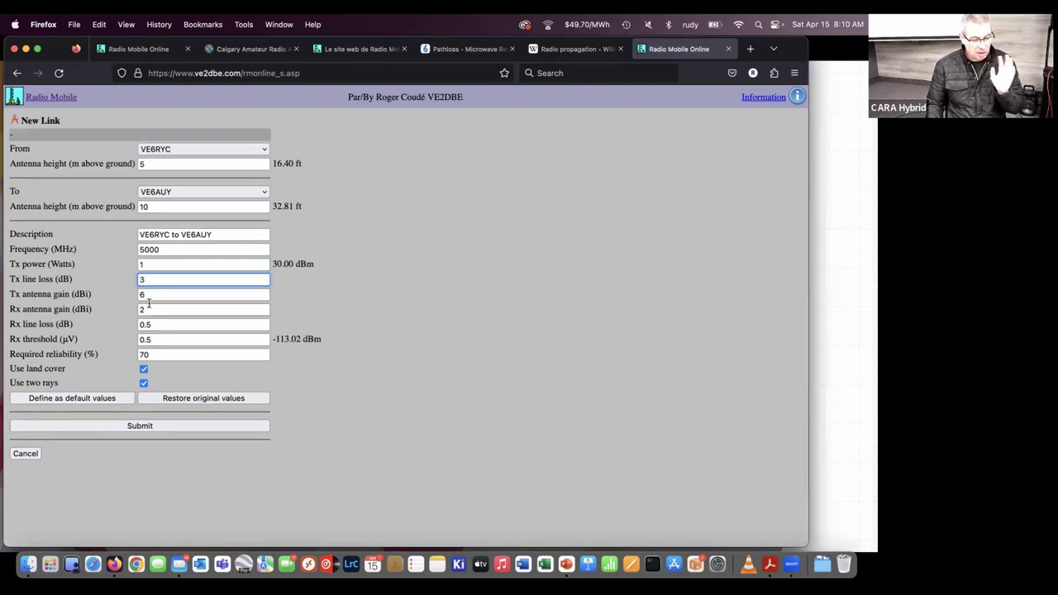
{"action": "left_click", "coordinate": [151, 427]}
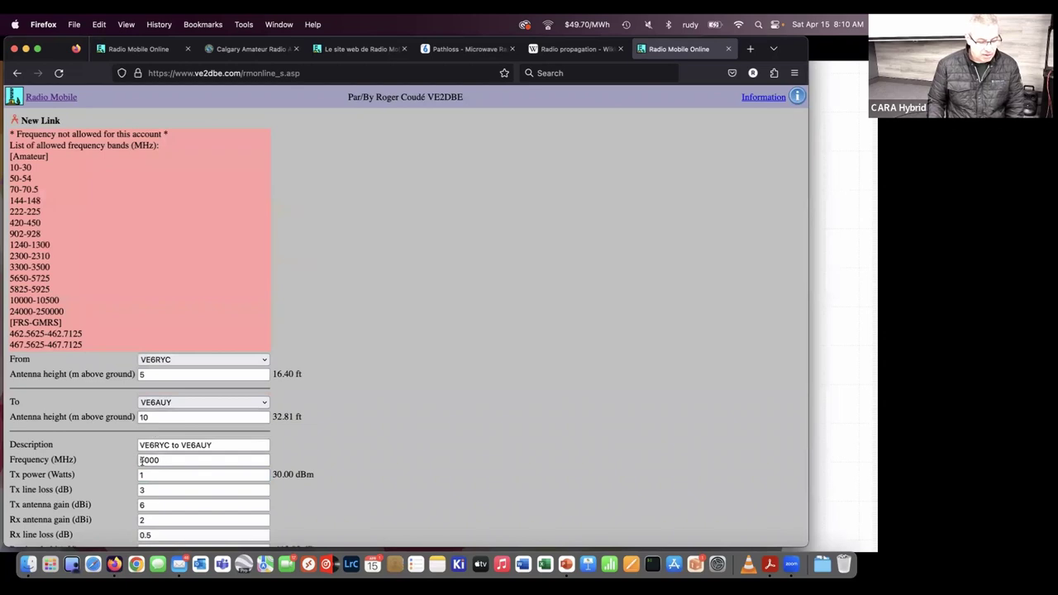
{"action": "left_click_drag", "start_coordinate": [142, 460], "coordinate": [174, 461]}
{"action": "type", "text": "5825"}
{"action": "scroll", "coordinate": [348, 445], "scroll_direction": "down", "scroll_amount": 3}
{"action": "left_click", "coordinate": [137, 514]}
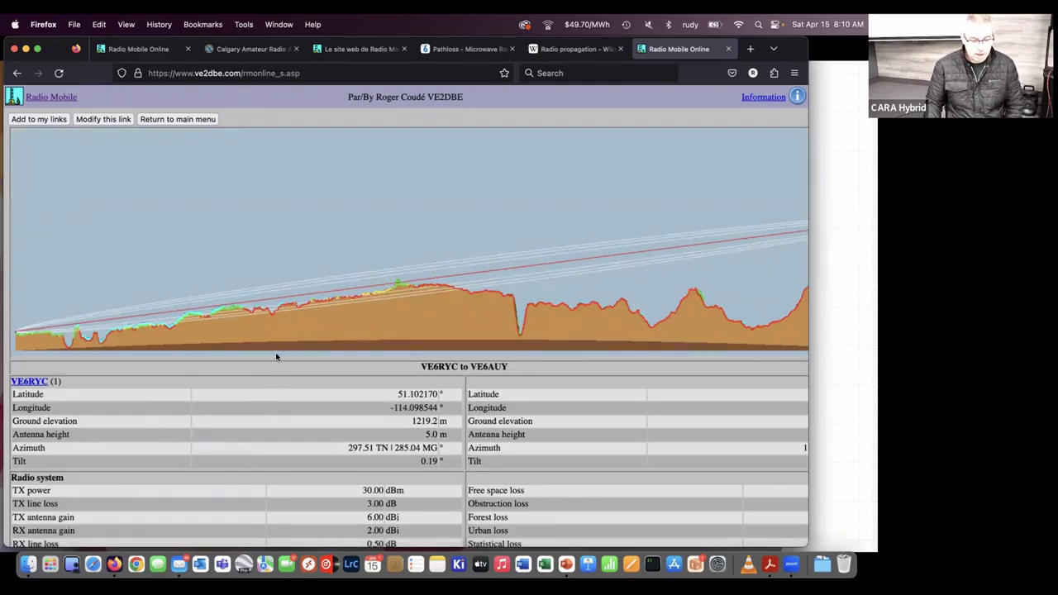
{"action": "scroll", "coordinate": [276, 357], "scroll_direction": "down", "scroll_amount": 3}
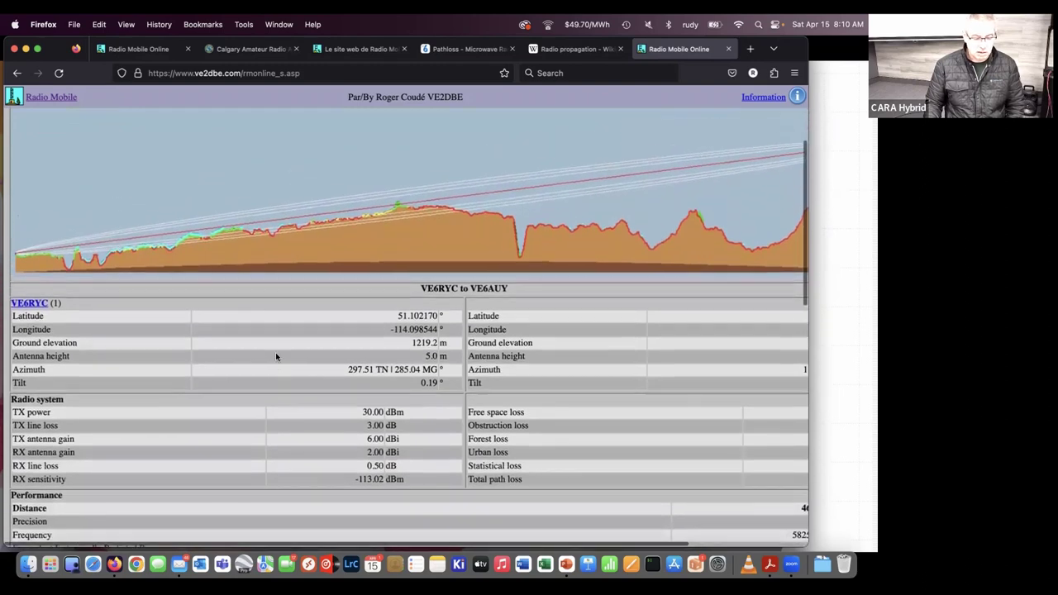
{"action": "scroll", "coordinate": [276, 358], "scroll_direction": "up", "scroll_amount": 1}
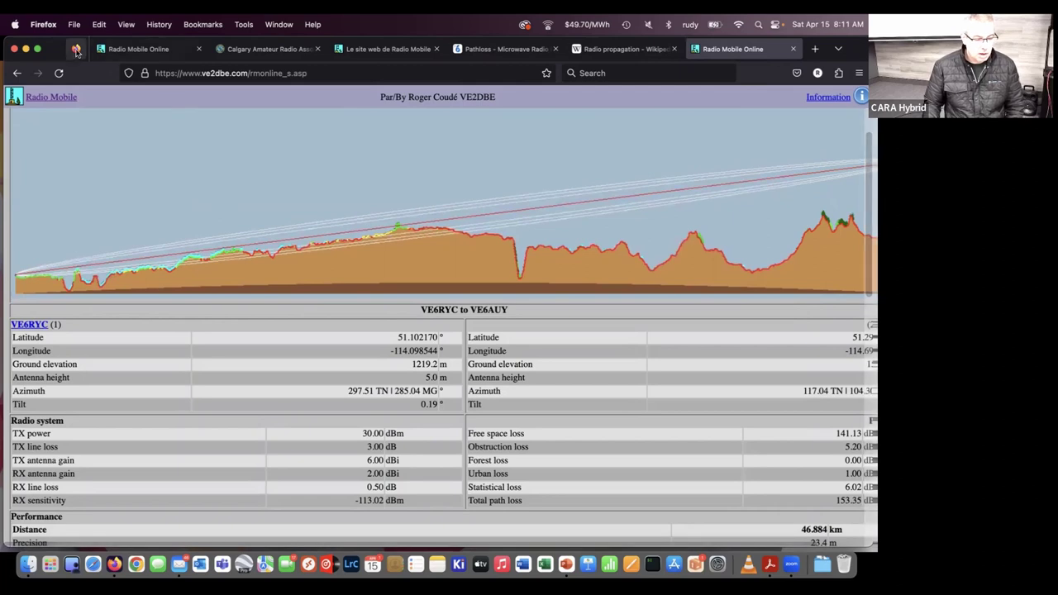
{"action": "left_click_drag", "start_coordinate": [58, 48], "coordinate": [58, 117]}
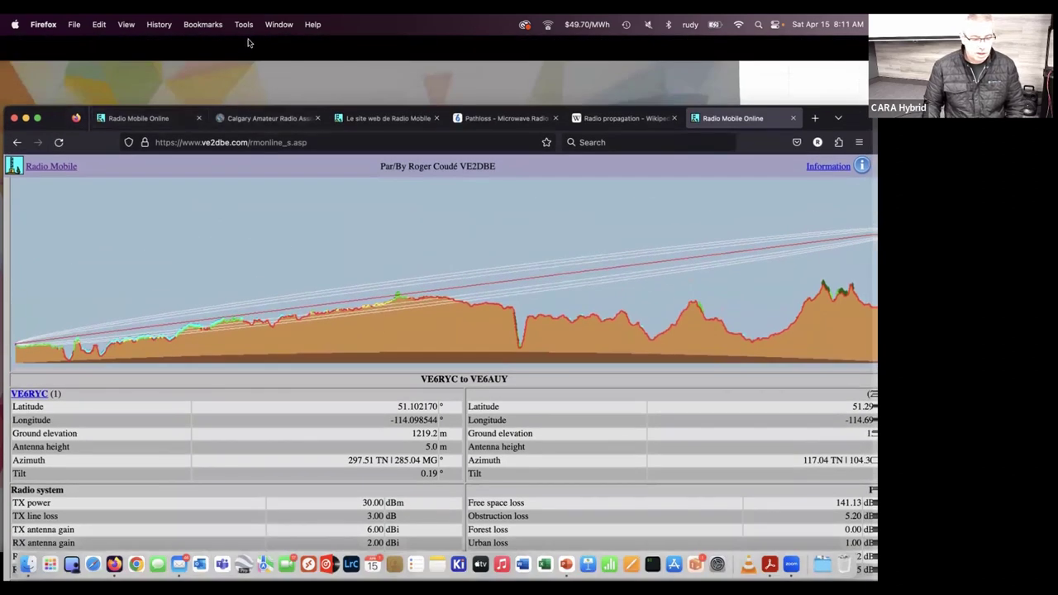
{"action": "left_click", "coordinate": [277, 24]}
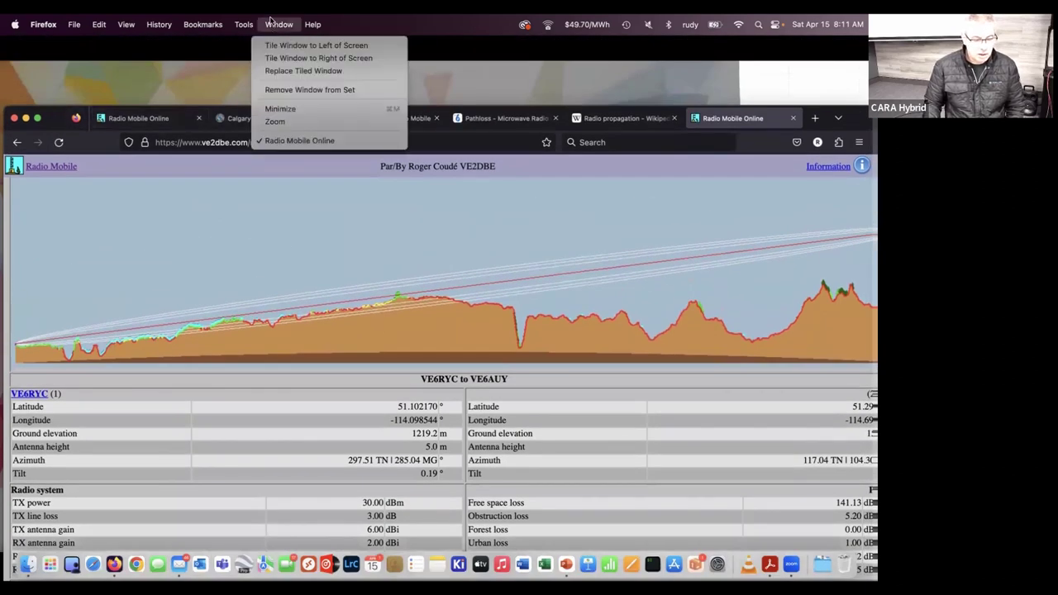
{"action": "mouse_move", "coordinate": [242, 18]}
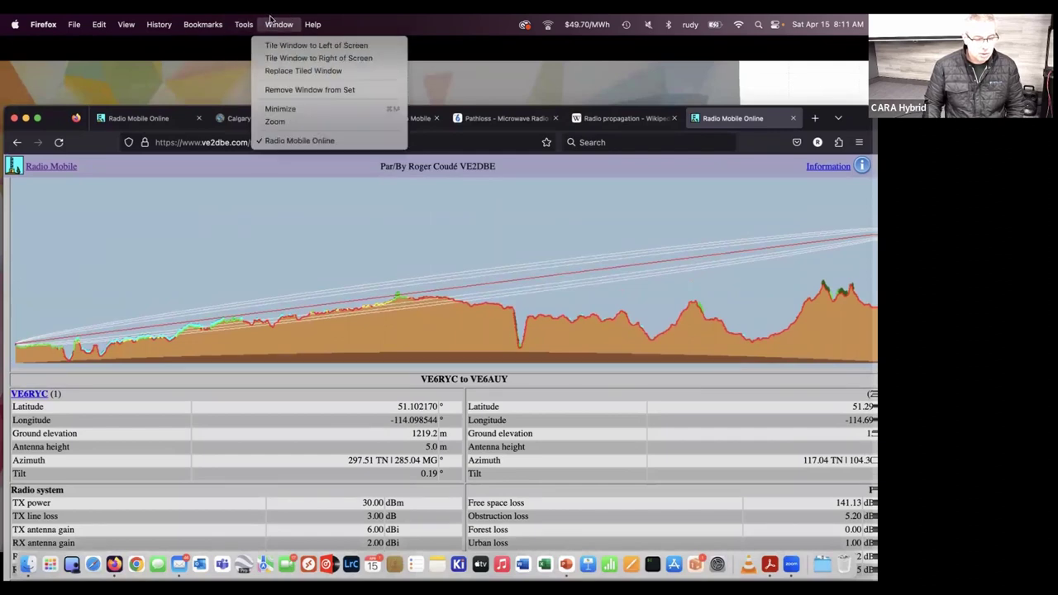
{"action": "left_click", "coordinate": [272, 20]}
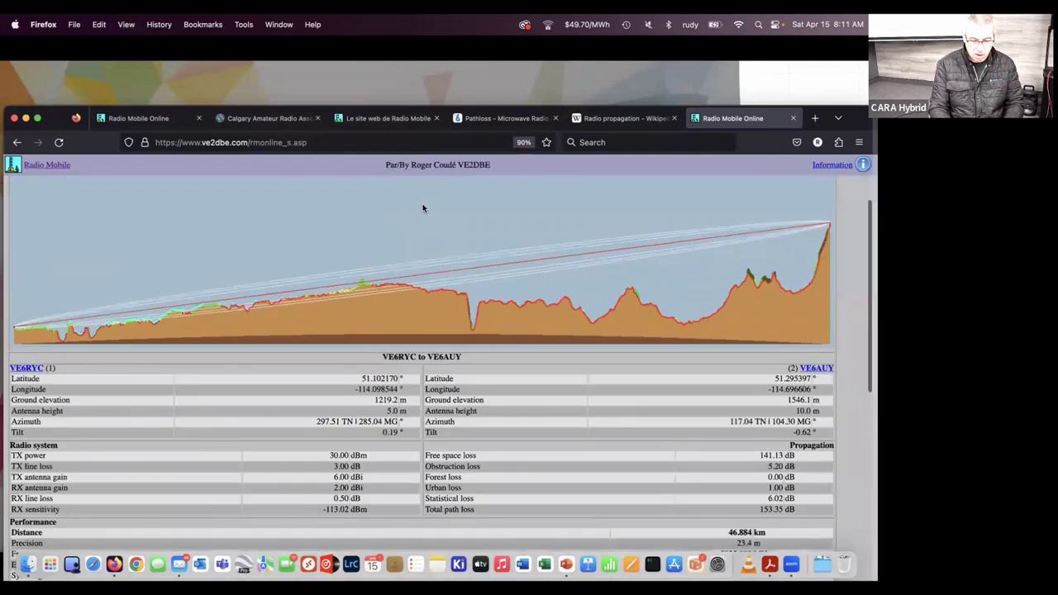
{"action": "key", "text": "super+minus"}
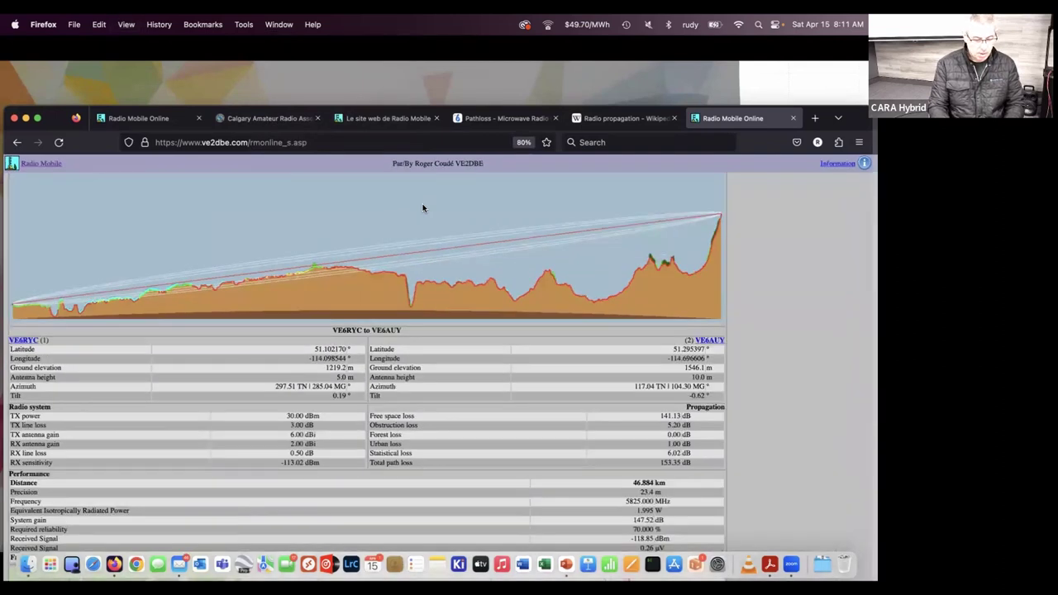
{"action": "key", "text": "super+plus"}
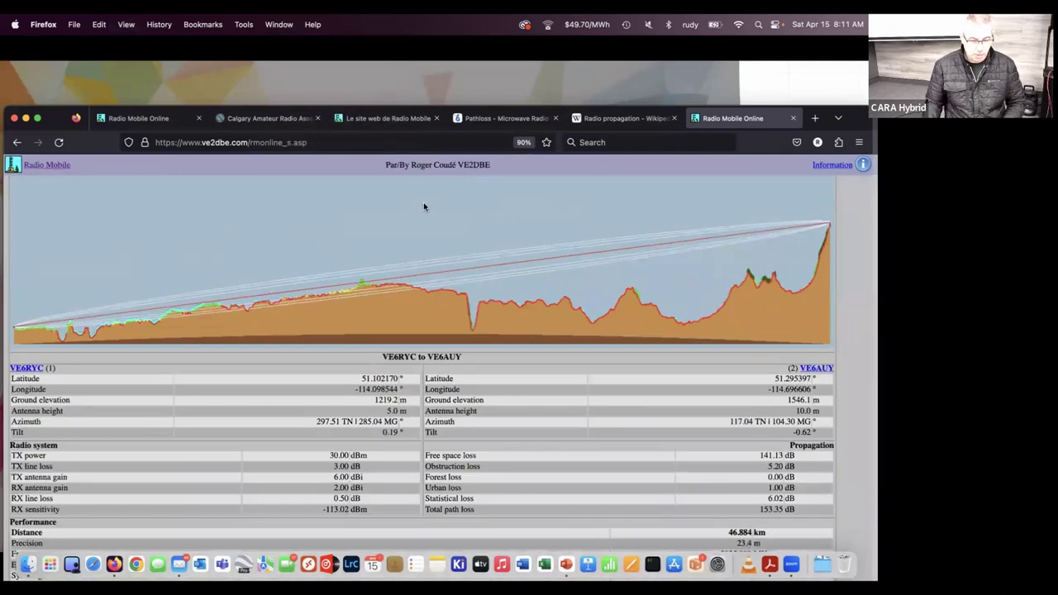
{"action": "left_click_drag", "start_coordinate": [56, 118], "coordinate": [55, 51]}
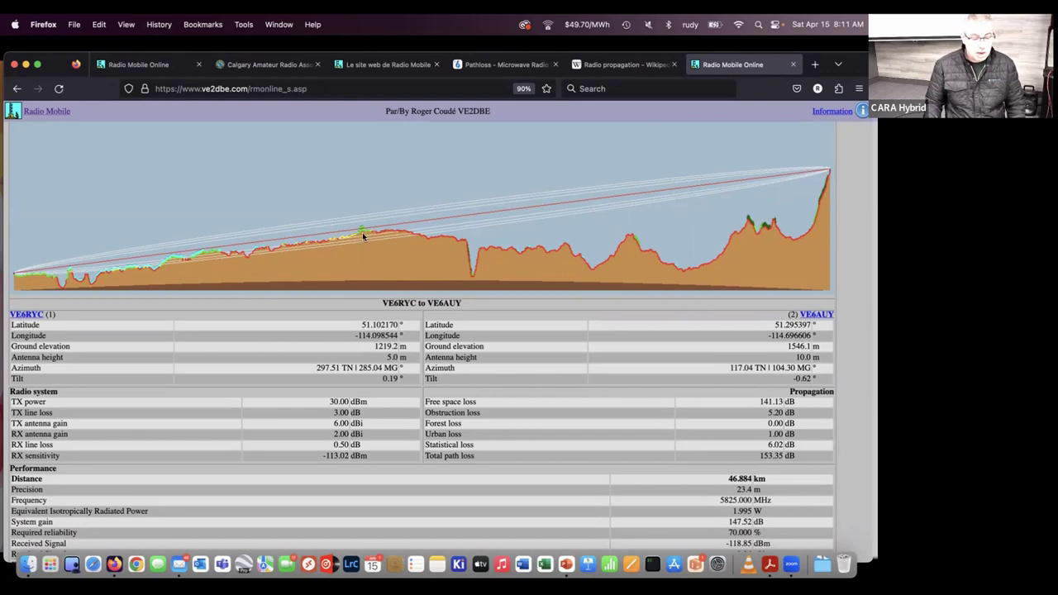
Scroll through the 5825 MHz VE6RYC to VE6AUY results to review the profile and site data
{"action": "scroll", "coordinate": [358, 231], "scroll_direction": "down", "scroll_amount": 3}
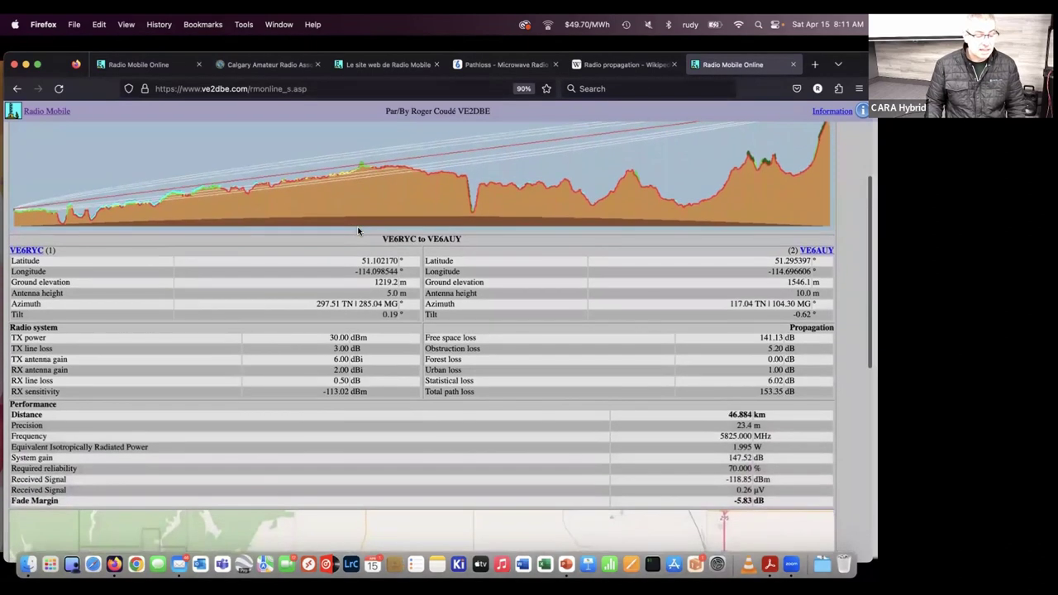
{"action": "scroll", "coordinate": [359, 231], "scroll_direction": "down", "scroll_amount": 10}
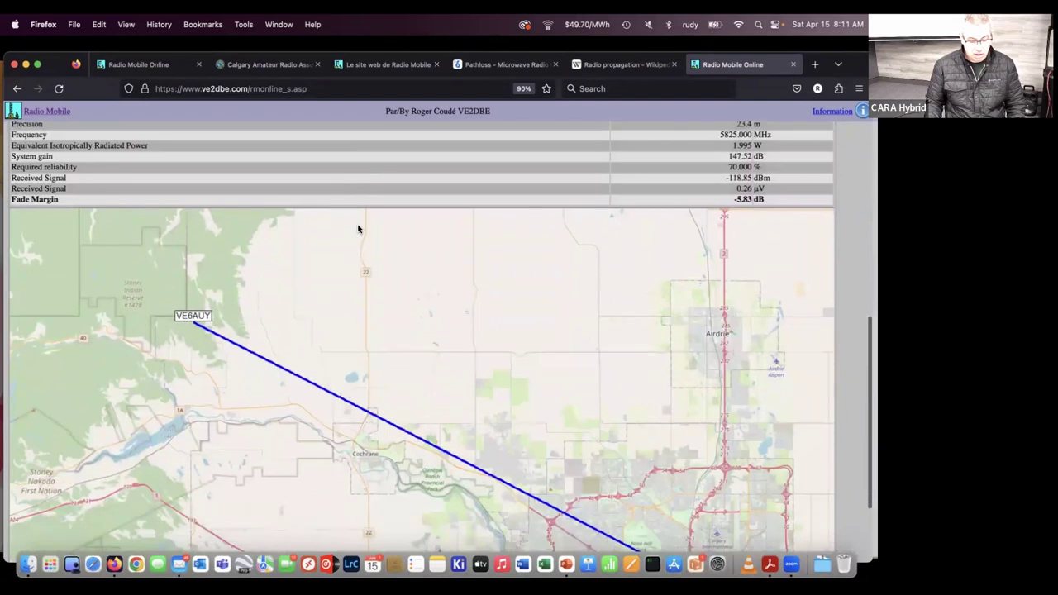
{"action": "scroll", "coordinate": [358, 229], "scroll_direction": "down", "scroll_amount": 2}
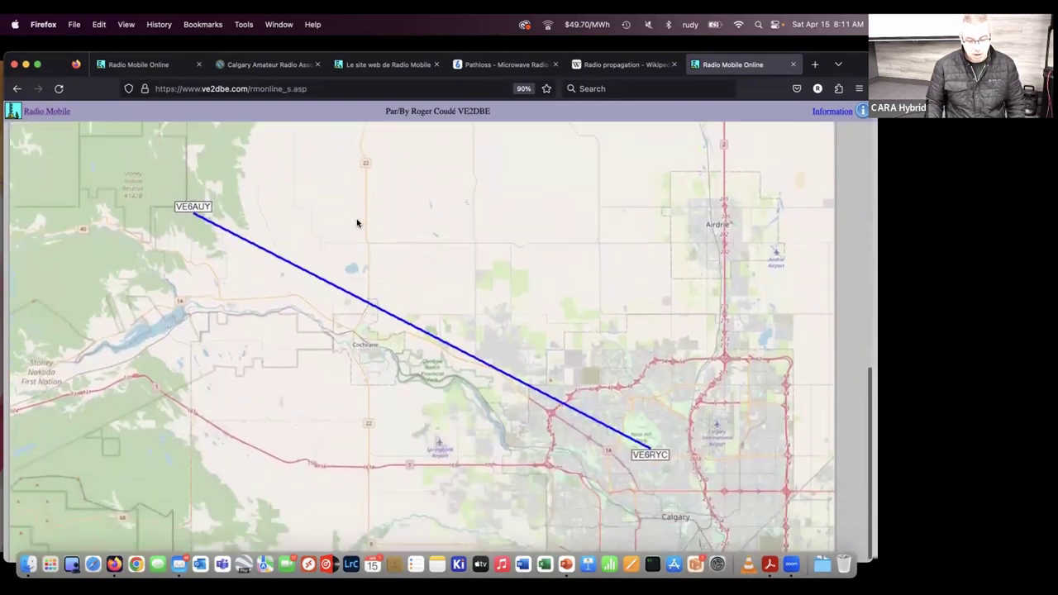
{"action": "scroll", "coordinate": [357, 224], "scroll_direction": "up", "scroll_amount": 15}
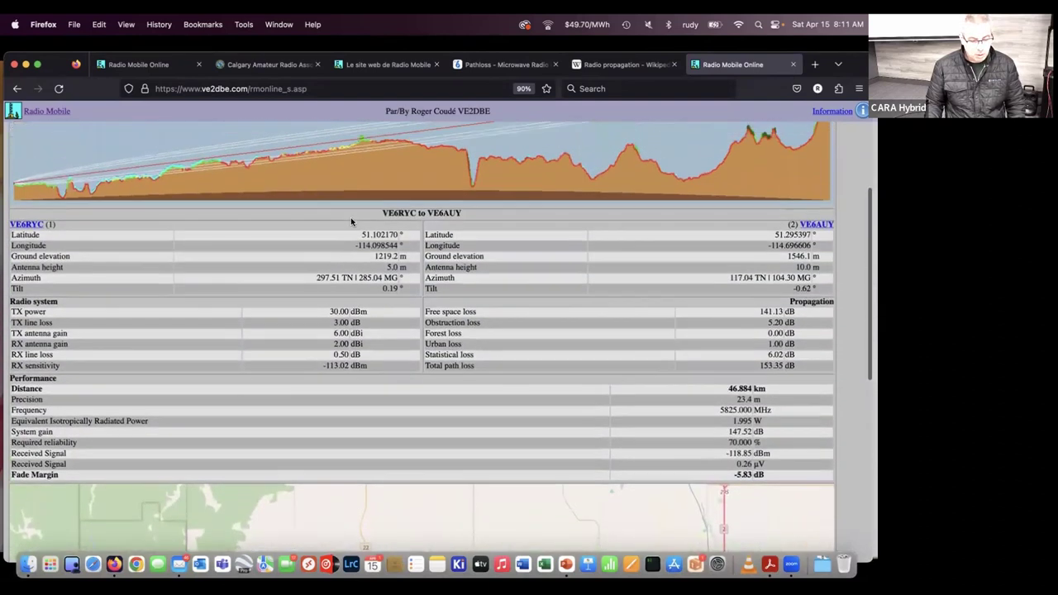
{"action": "scroll", "coordinate": [353, 216], "scroll_direction": "down", "scroll_amount": 1}
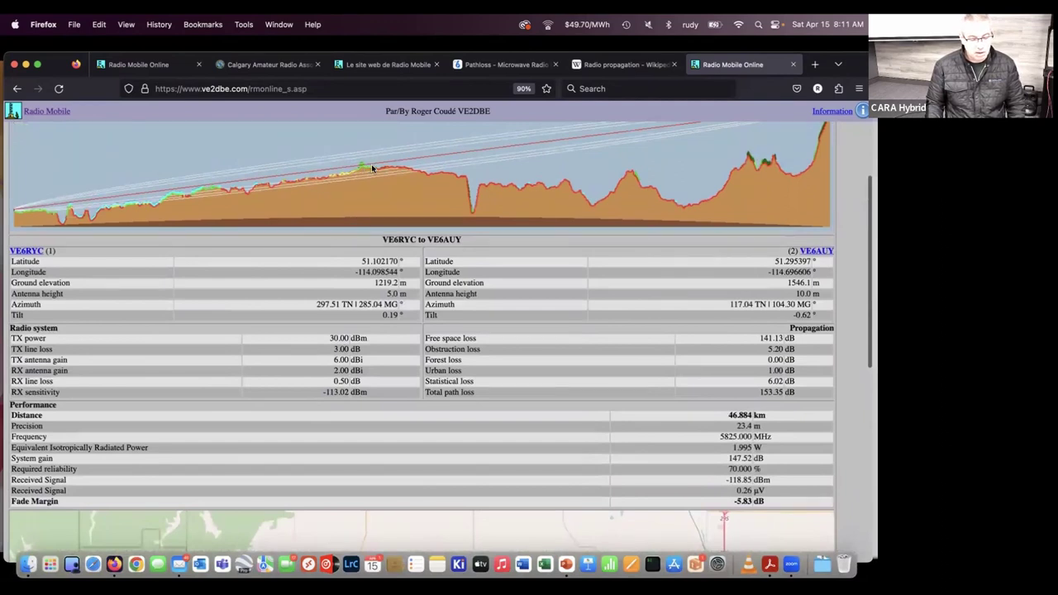
{"action": "scroll", "coordinate": [371, 168], "scroll_direction": "down", "scroll_amount": 10}
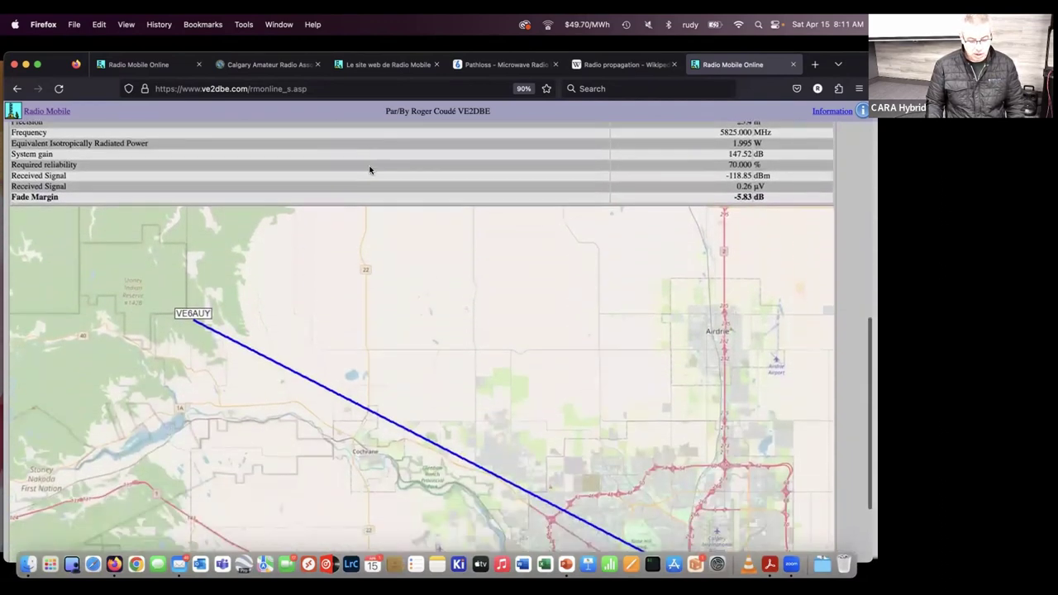
{"action": "scroll", "coordinate": [370, 170], "scroll_direction": "down", "scroll_amount": 3}
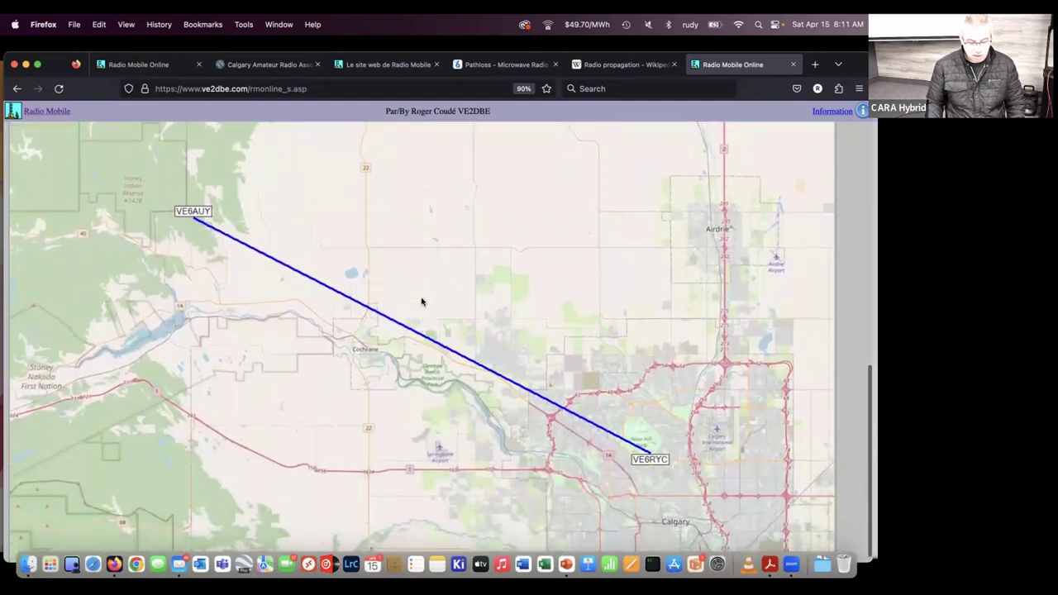
{"action": "scroll", "coordinate": [421, 302], "scroll_direction": "up", "scroll_amount": 10}
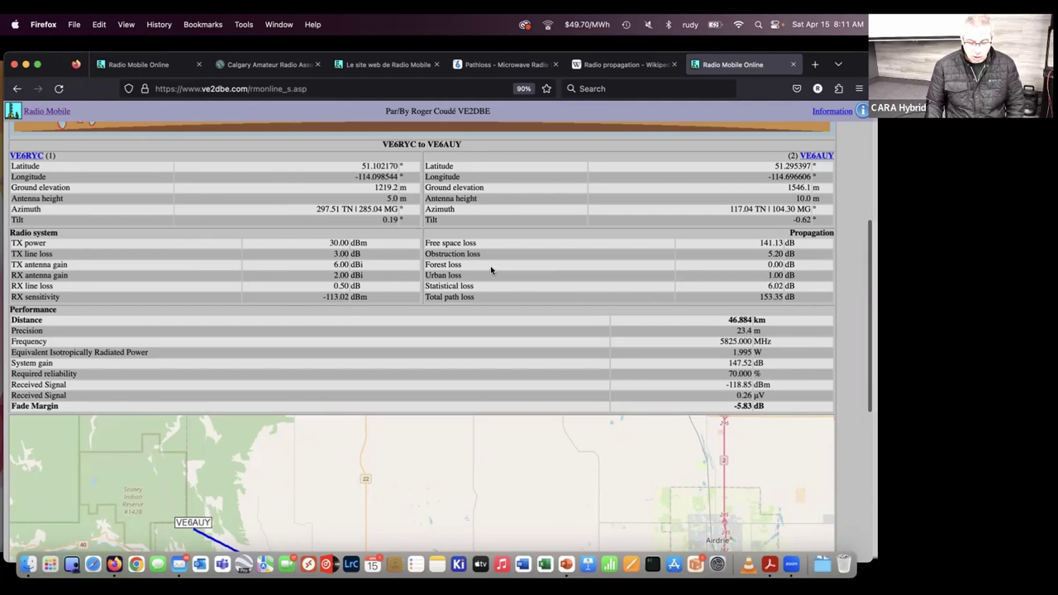
{"action": "scroll", "coordinate": [490, 266], "scroll_direction": "down", "scroll_amount": 3}
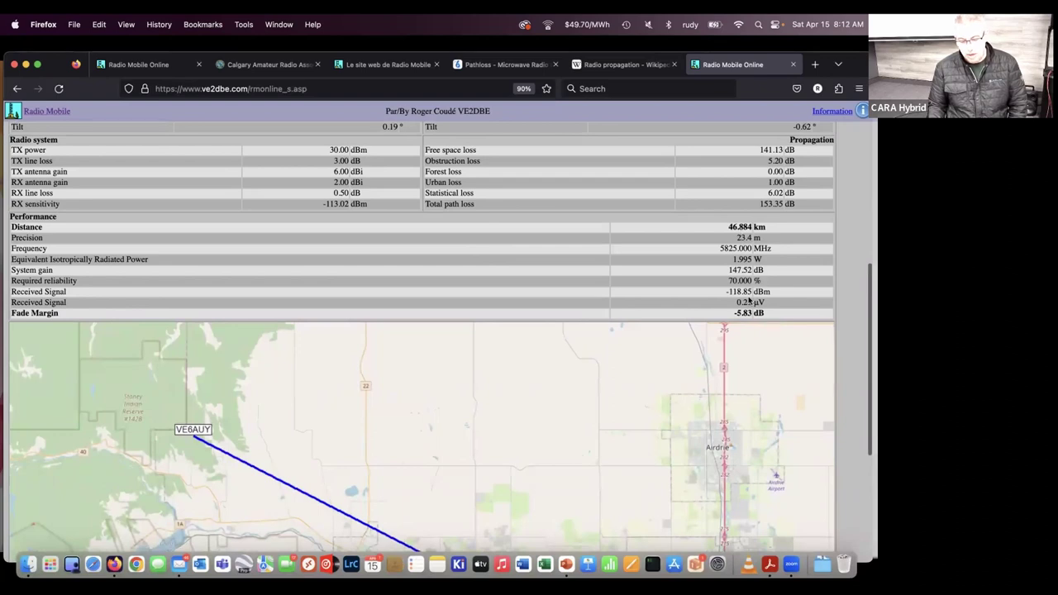
{"action": "scroll", "coordinate": [743, 300], "scroll_direction": "down", "scroll_amount": 1}
{"action": "scroll", "coordinate": [743, 301], "scroll_direction": "down", "scroll_amount": 1}
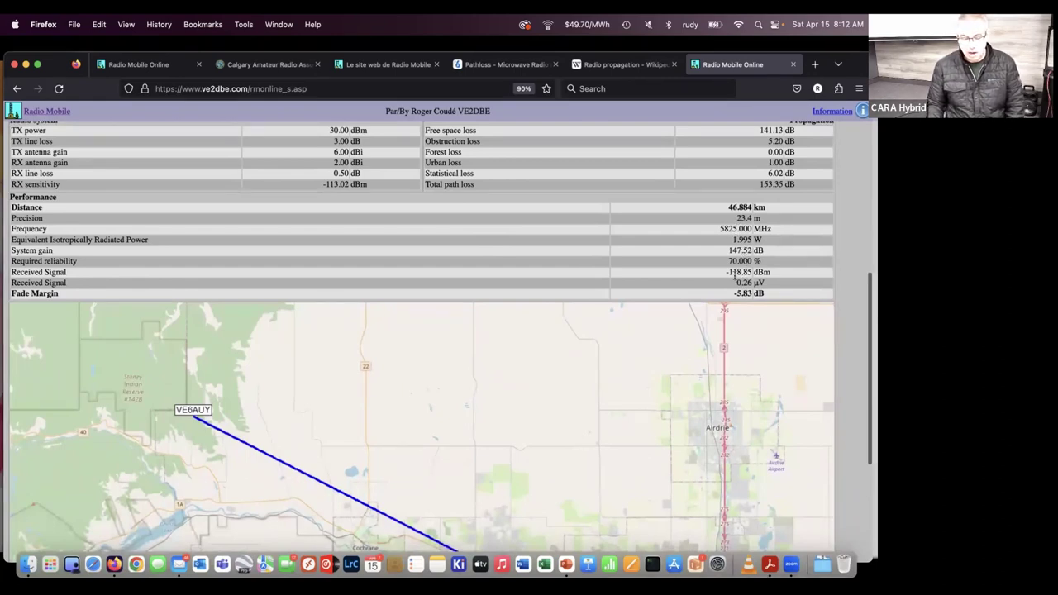
{"action": "scroll", "coordinate": [727, 277], "scroll_direction": "down", "scroll_amount": 3}
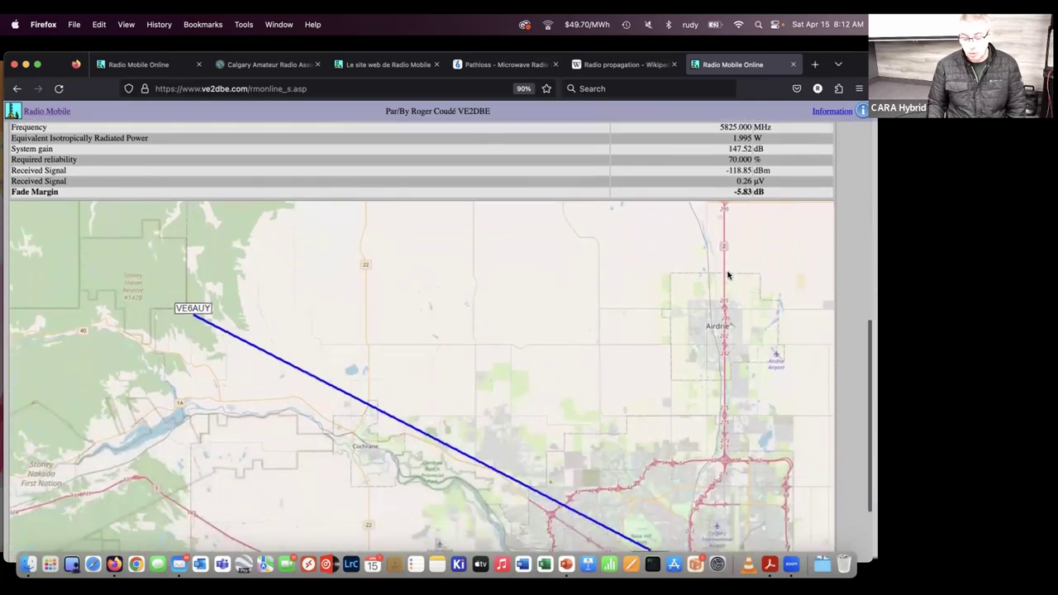
{"action": "scroll", "coordinate": [727, 276], "scroll_direction": "down", "scroll_amount": 3}
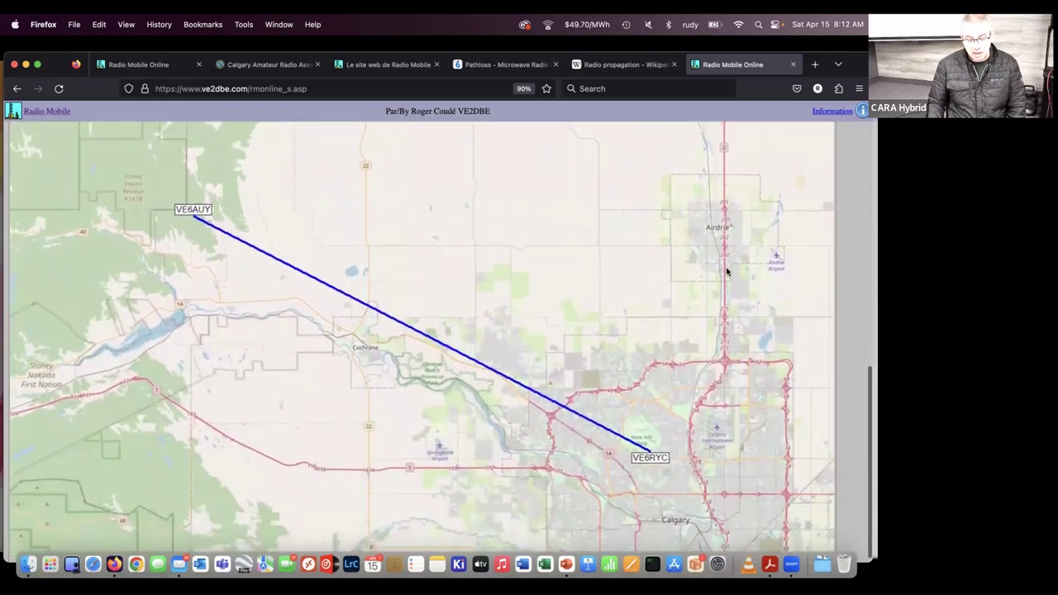
{"action": "scroll", "coordinate": [728, 271], "scroll_direction": "down", "scroll_amount": 1}
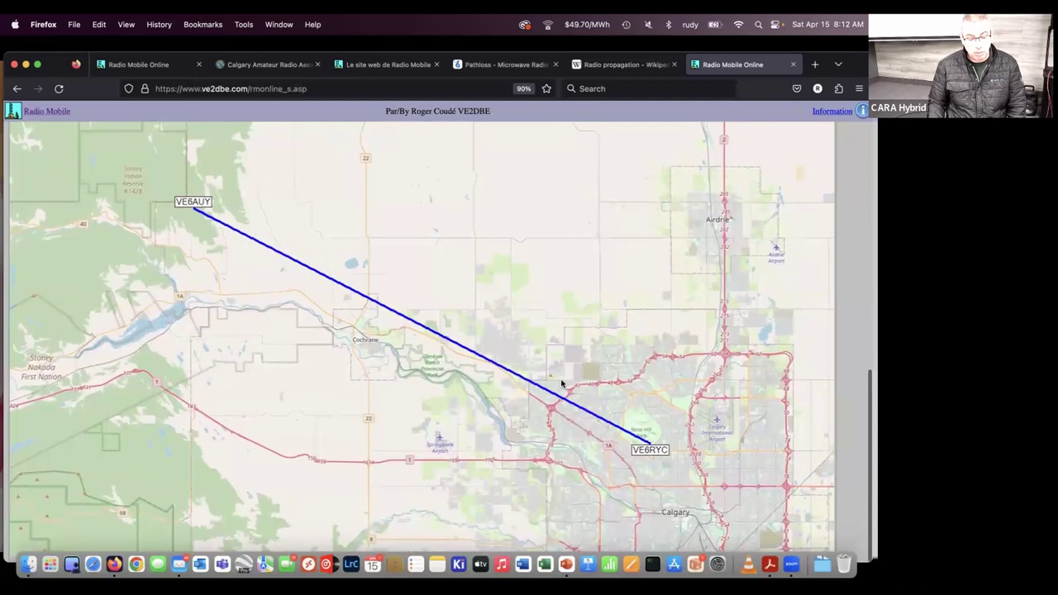
{"action": "scroll", "coordinate": [409, 324], "scroll_direction": "up", "scroll_amount": 7}
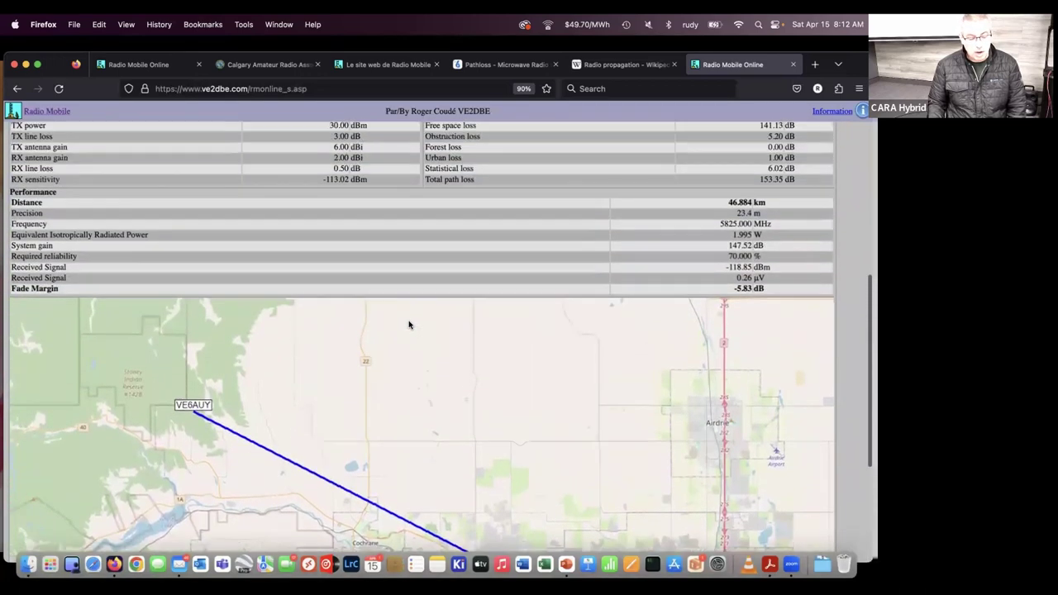
{"action": "scroll", "coordinate": [408, 324], "scroll_direction": "up", "scroll_amount": 6}
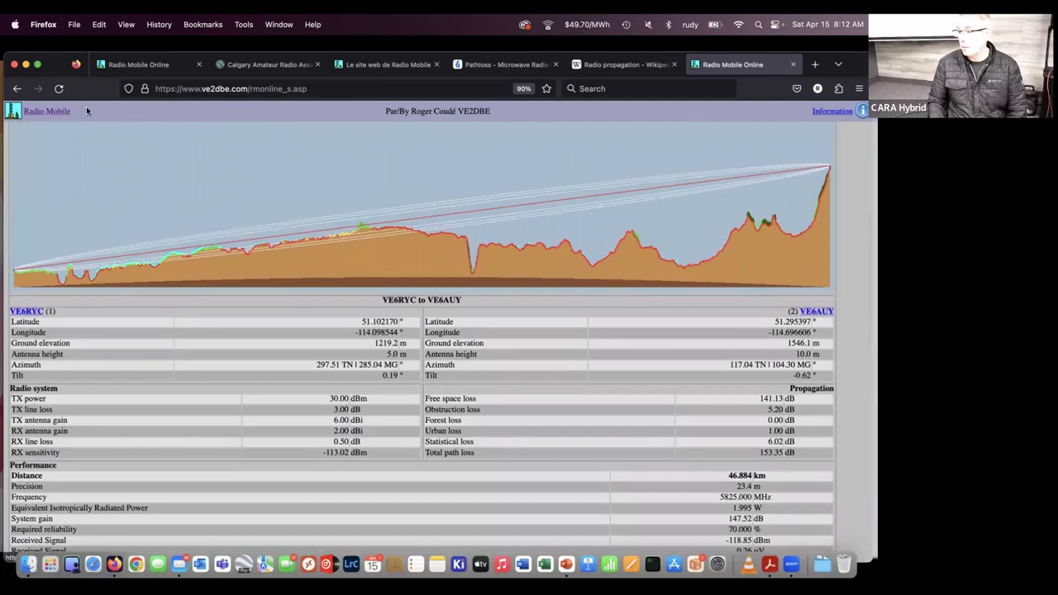
Leave the results page and open the VE2DBE Radio Mobile home site in a new tab
{"action": "left_click", "coordinate": [15, 90]}
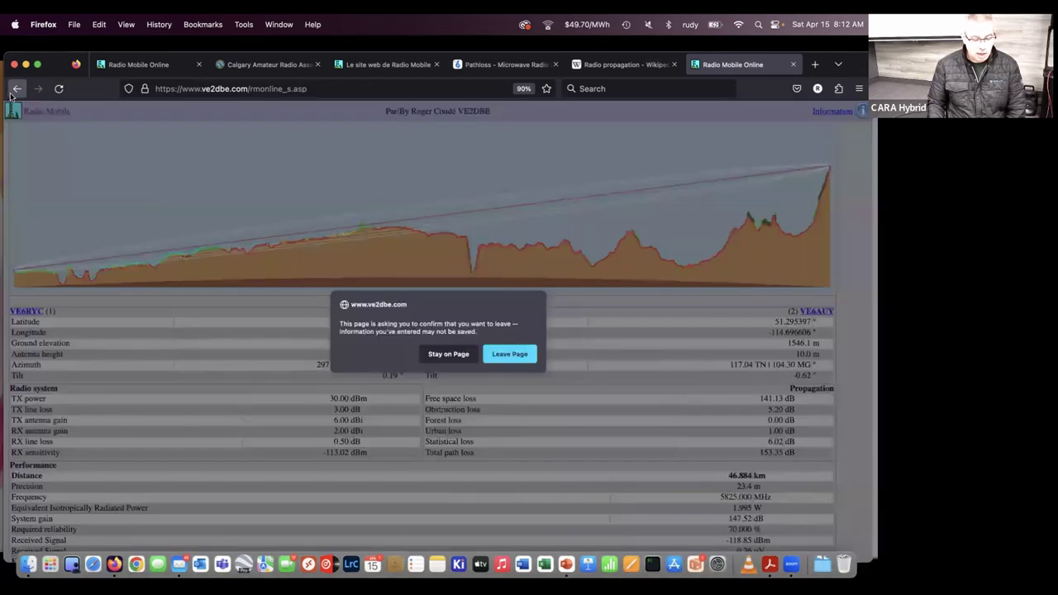
{"action": "left_click", "coordinate": [510, 356]}
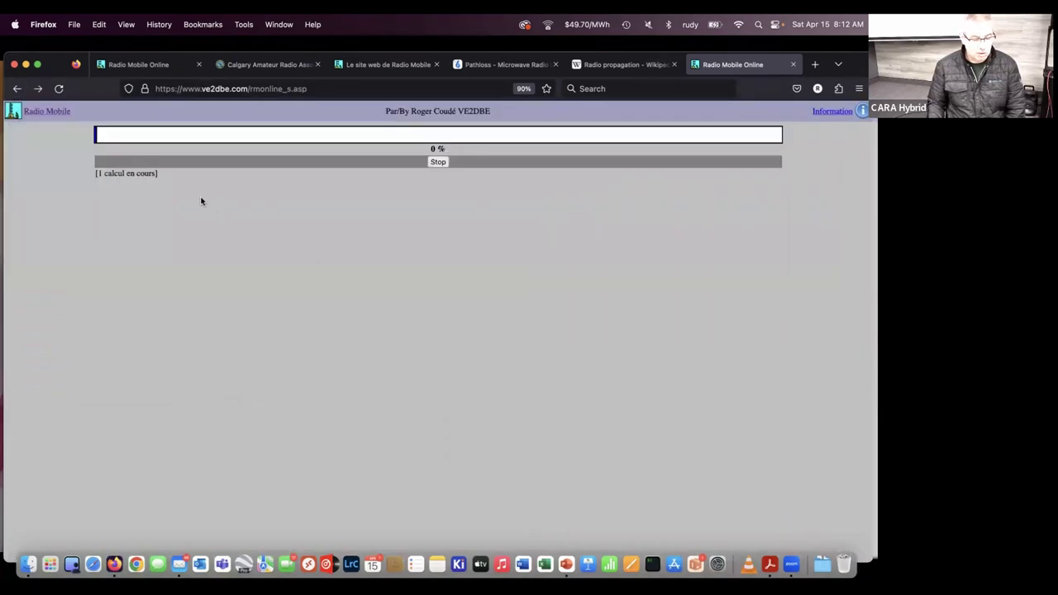
{"action": "left_click", "coordinate": [48, 115]}
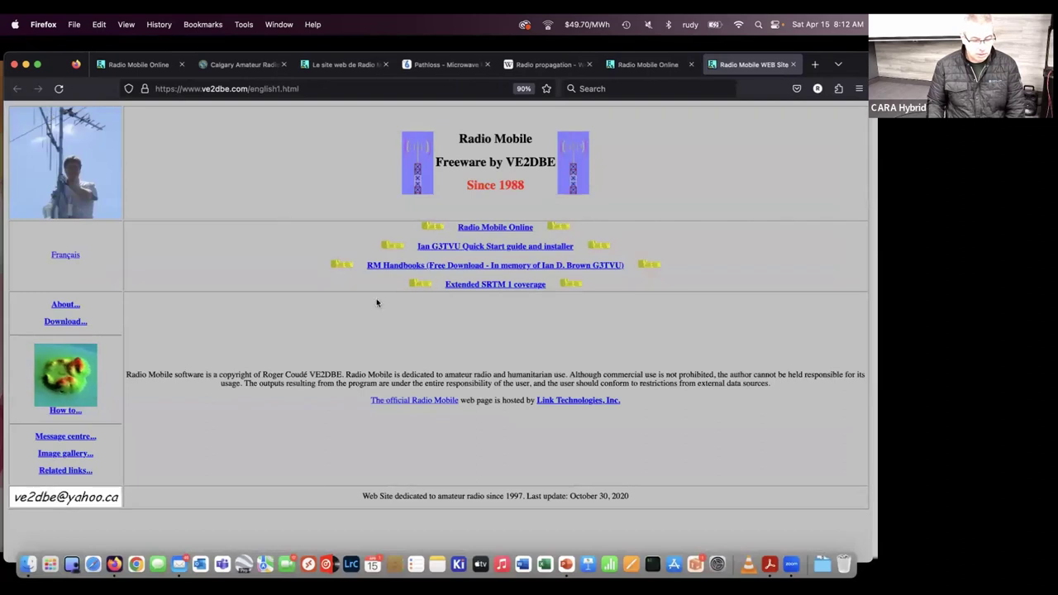
Sign back into Radio Mobile Online, browse the 16 saved sites keeping Calgary, and return to the main menu
{"action": "left_click", "coordinate": [476, 229]}
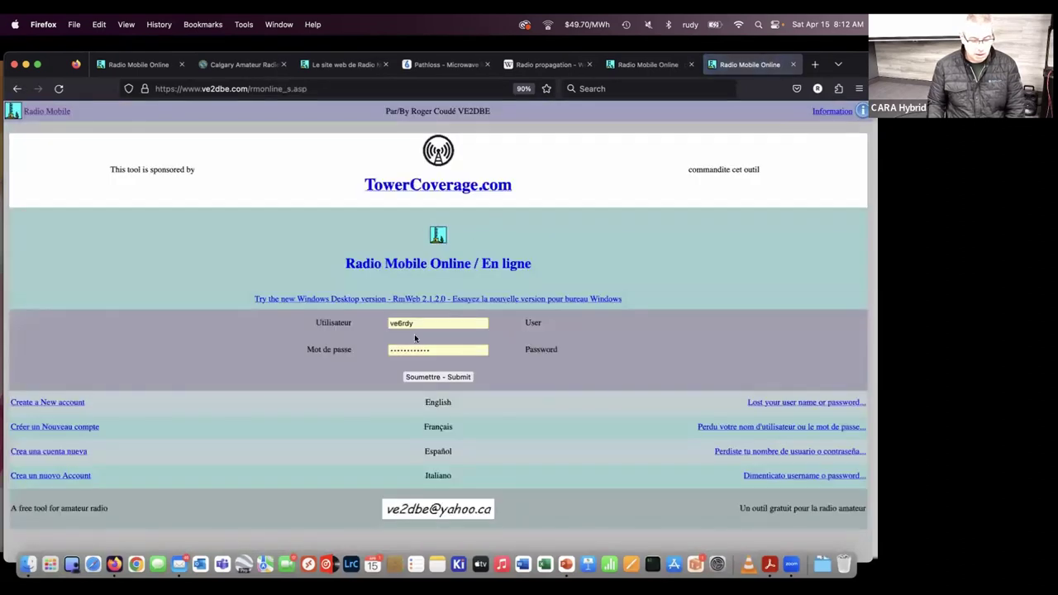
{"action": "left_click", "coordinate": [436, 377]}
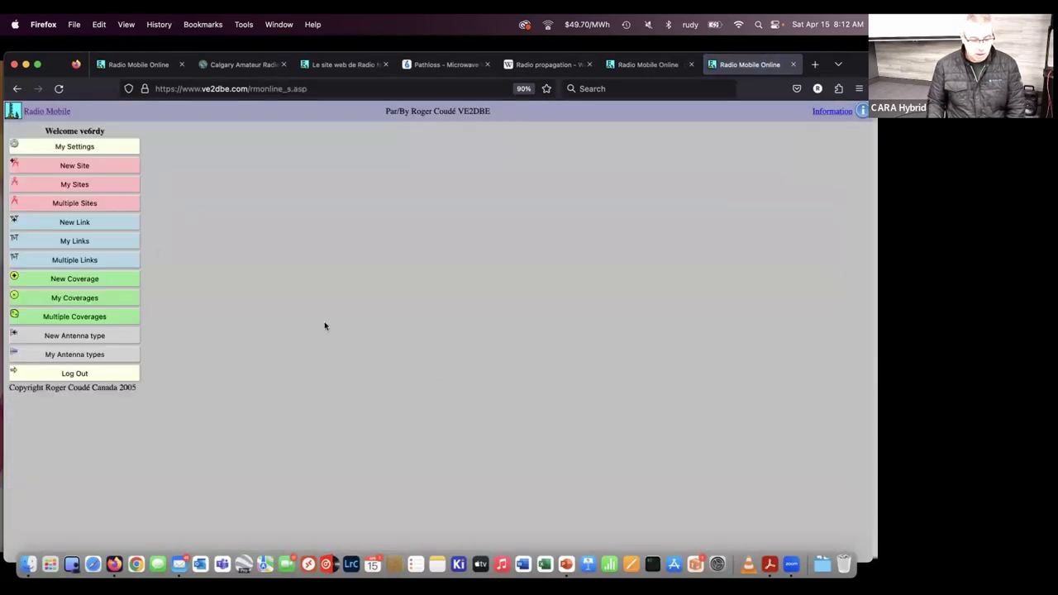
{"action": "left_click", "coordinate": [83, 186]}
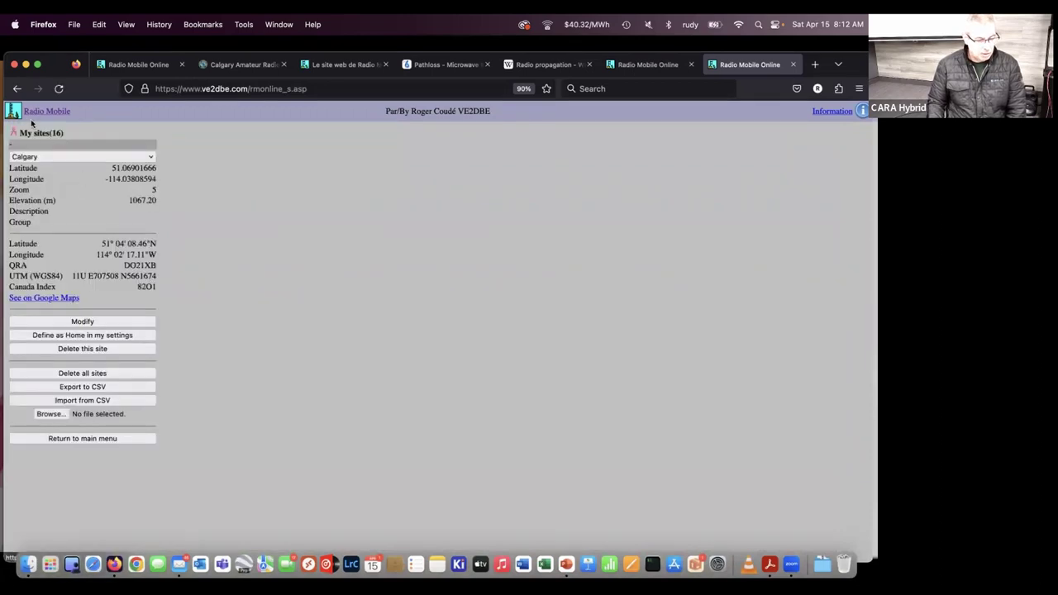
{"action": "left_click", "coordinate": [53, 157]}
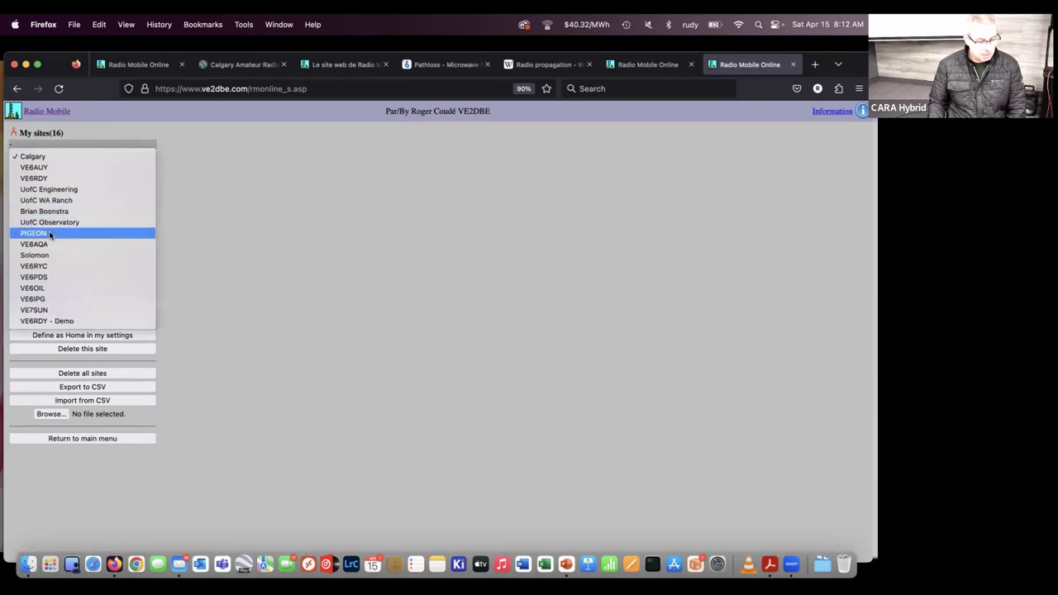
{"action": "left_click", "coordinate": [160, 133]}
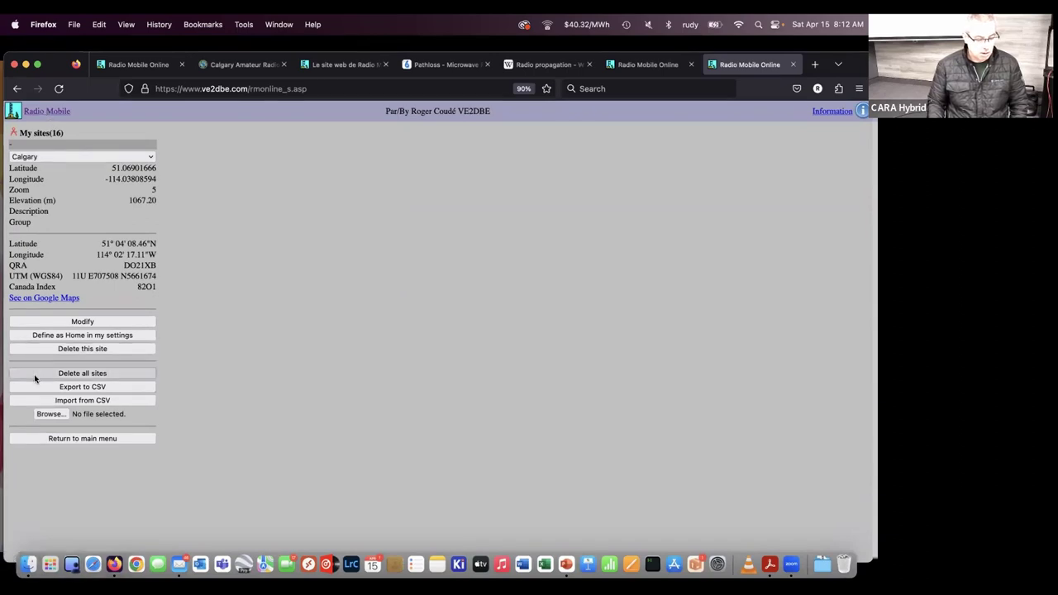
{"action": "left_click", "coordinate": [71, 439]}
Create a new link from VE6RYC to PIGEON at 5825 MHz and calculate it
{"action": "left_click", "coordinate": [71, 222]}
{"action": "left_click", "coordinate": [142, 162]}
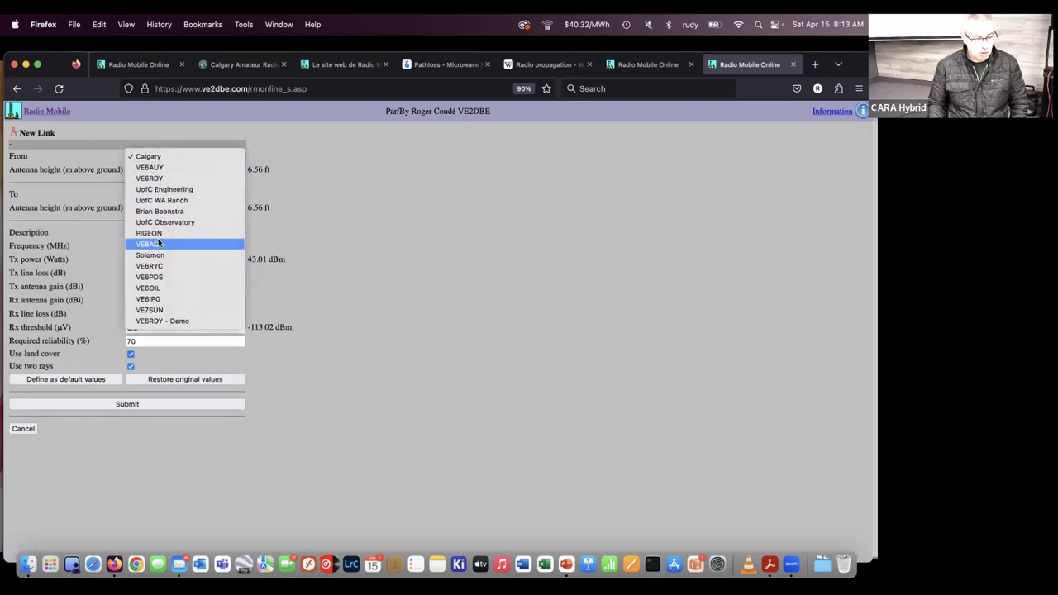
{"action": "left_click", "coordinate": [157, 266]}
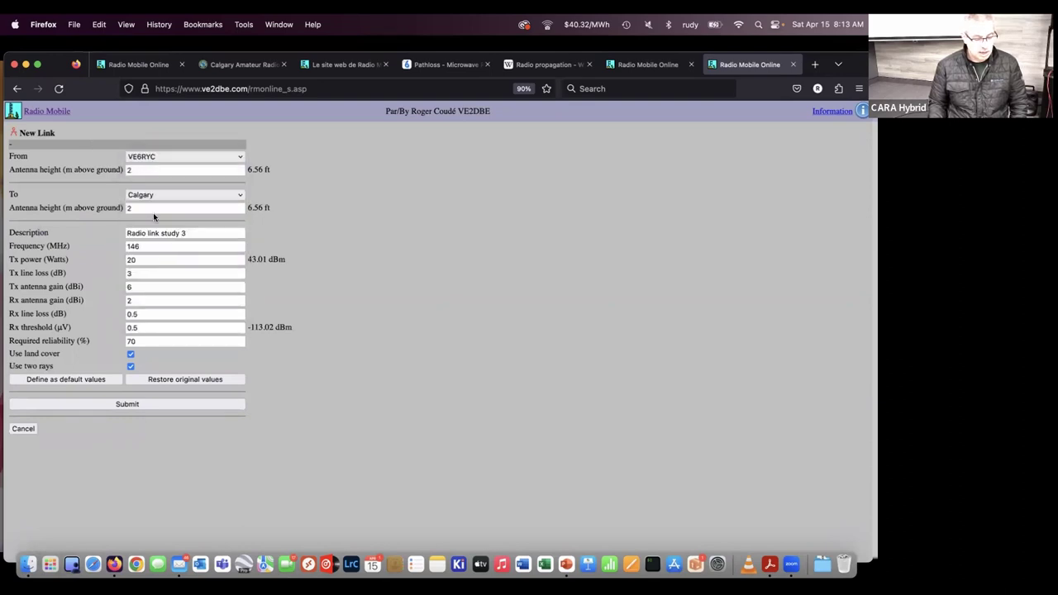
{"action": "left_click", "coordinate": [159, 195]}
{"action": "left_click", "coordinate": [155, 272]}
{"action": "left_click", "coordinate": [112, 245]}
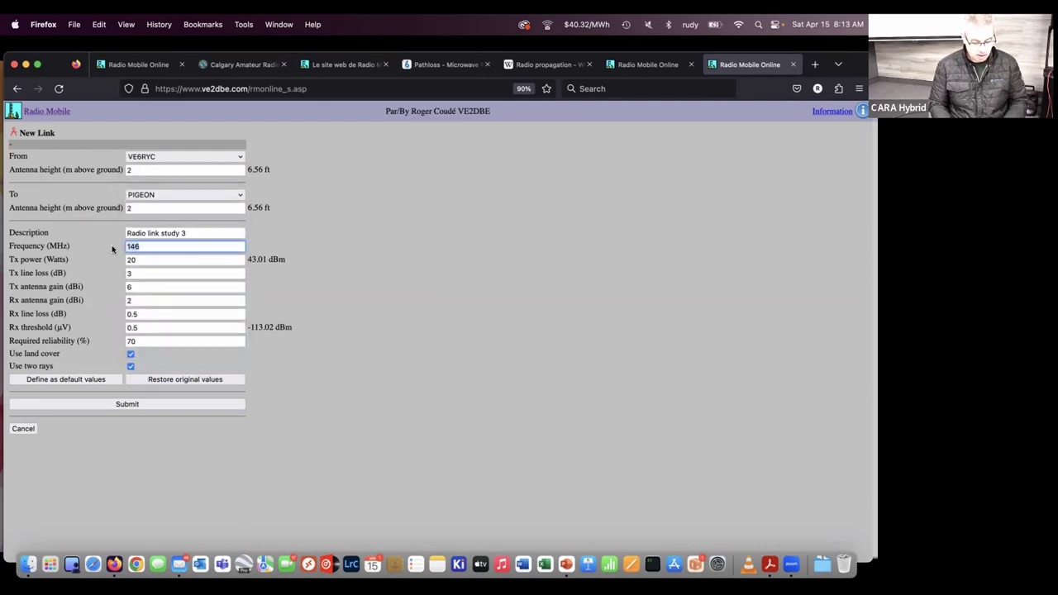
{"action": "type", "text": "5825"}
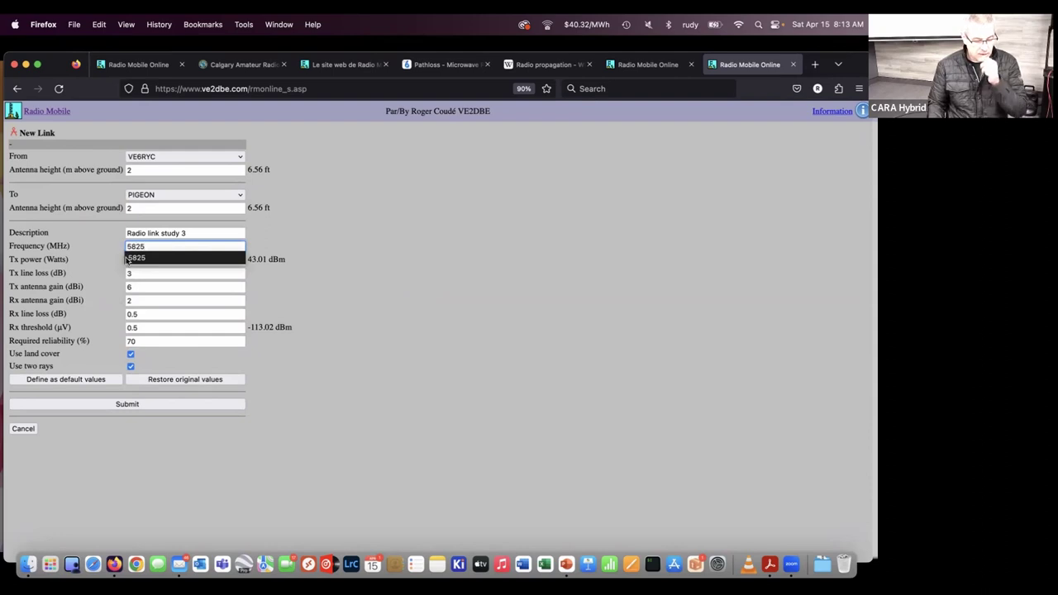
{"action": "left_click", "coordinate": [146, 273]}
{"action": "left_click", "coordinate": [144, 262]}
{"action": "left_click", "coordinate": [132, 404]}
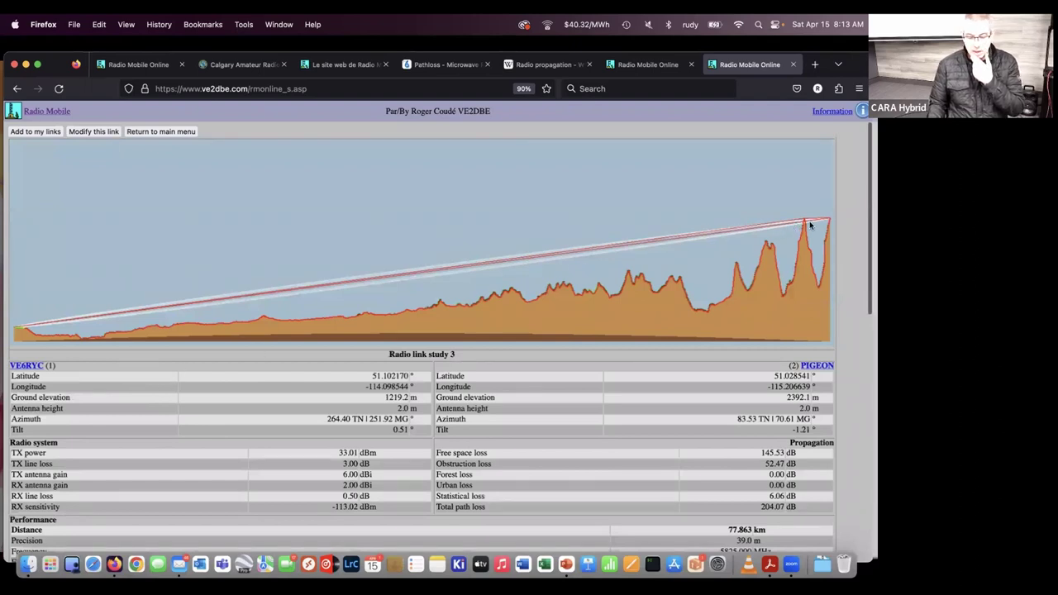
Scroll through the 77.863 km VE6RYC to PIGEON results, then return to the main menu
{"action": "scroll", "coordinate": [731, 261], "scroll_direction": "down", "scroll_amount": 3}
{"action": "scroll", "coordinate": [731, 262], "scroll_direction": "down", "scroll_amount": 6}
{"action": "scroll", "coordinate": [731, 258], "scroll_direction": "up", "scroll_amount": 8}
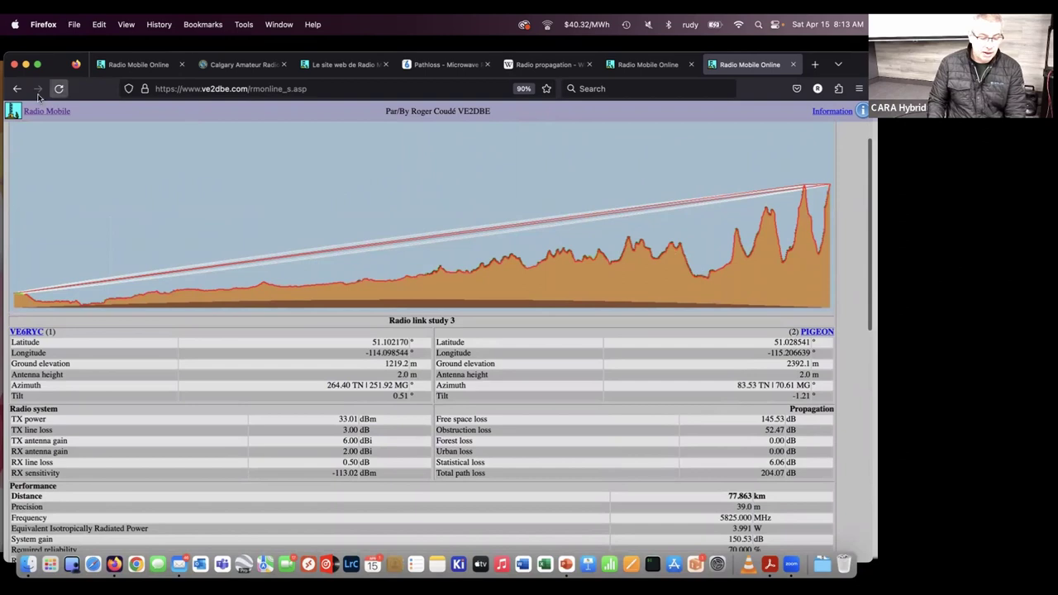
{"action": "scroll", "coordinate": [52, 230], "scroll_direction": "down", "scroll_amount": 12}
{"action": "scroll", "coordinate": [53, 232], "scroll_direction": "up", "scroll_amount": 4}
{"action": "scroll", "coordinate": [53, 232], "scroll_direction": "up", "scroll_amount": 8}
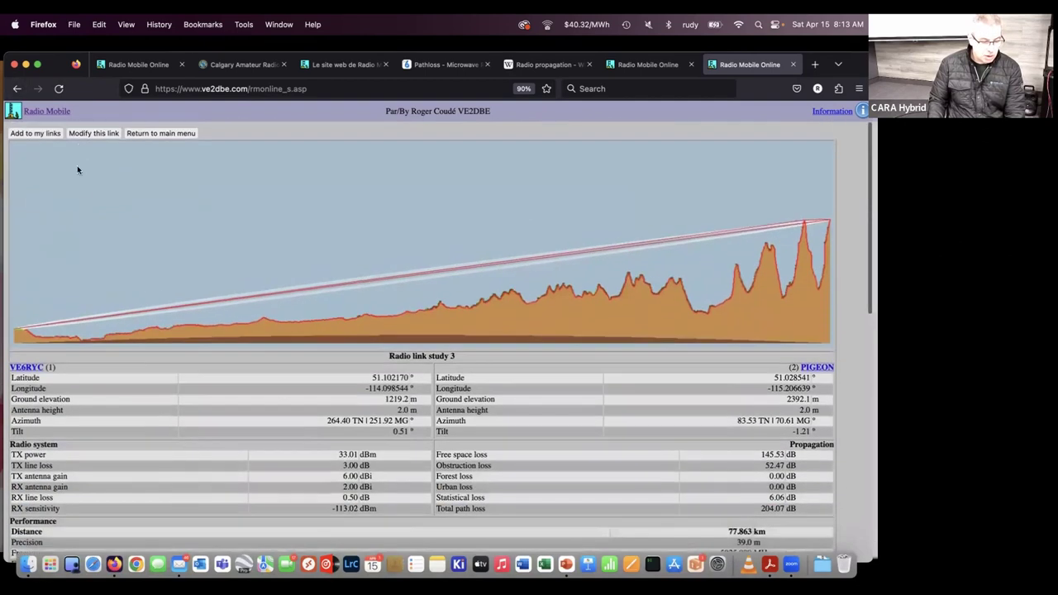
{"action": "left_click", "coordinate": [145, 132]}
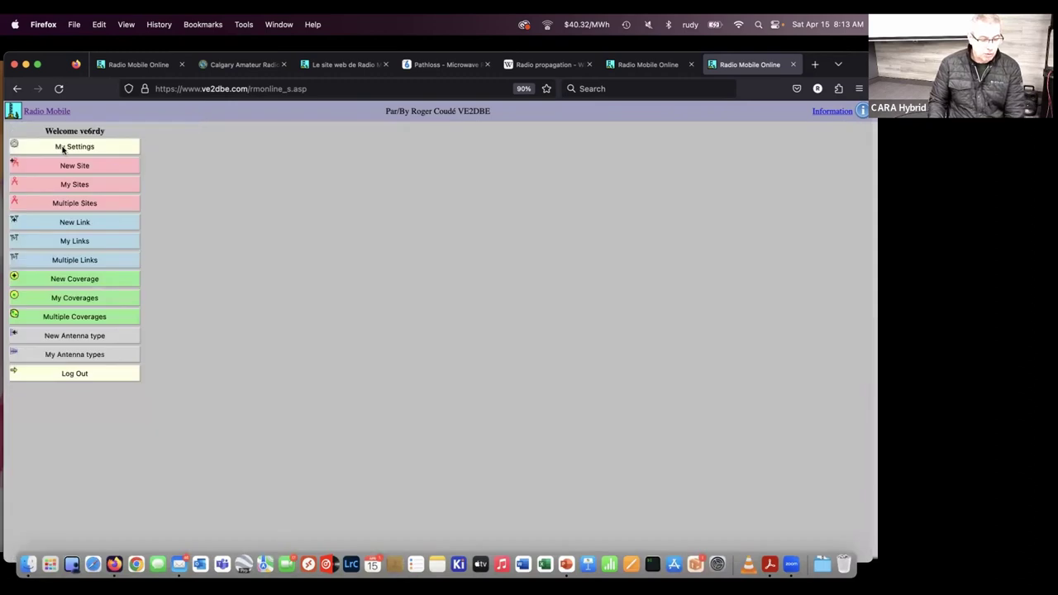
{"action": "left_click", "coordinate": [81, 224]}
{"action": "left_click", "coordinate": [182, 157]}
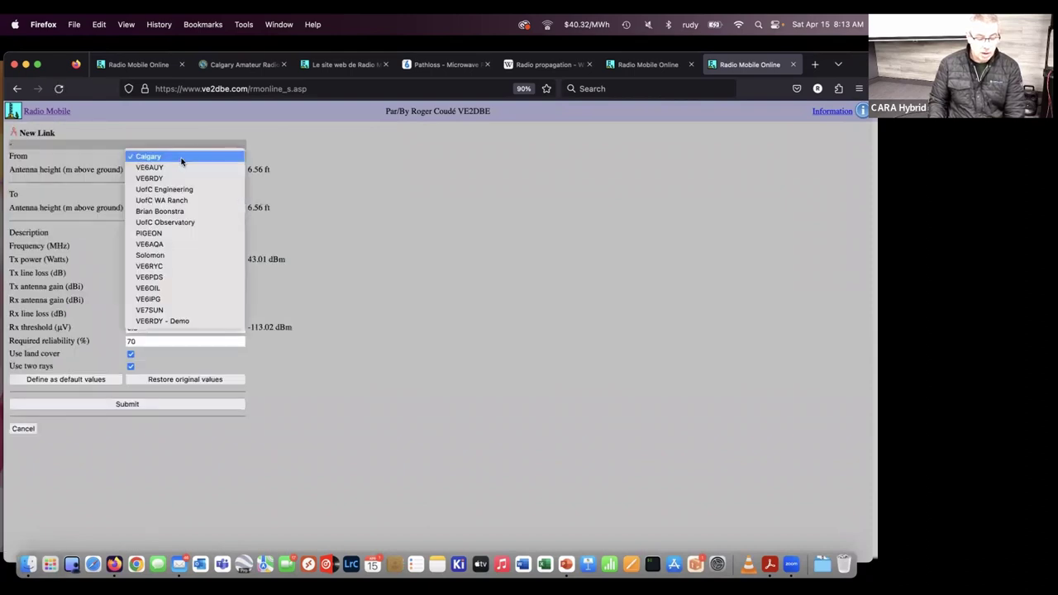
{"action": "left_click", "coordinate": [170, 240]}
{"action": "left_click", "coordinate": [157, 195]}
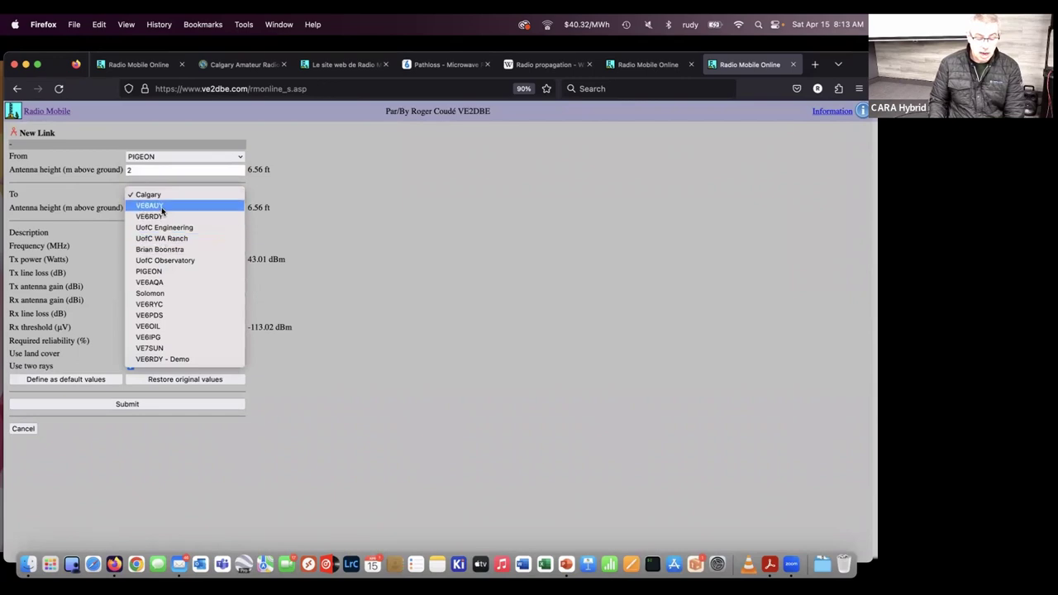
{"action": "left_click", "coordinate": [159, 206]}
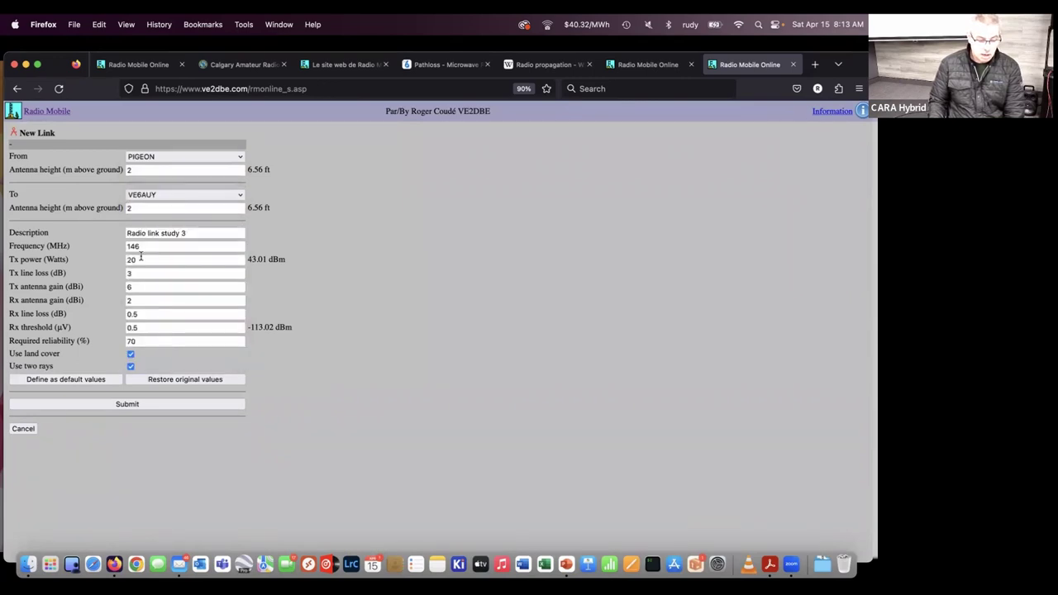
Set the link frequency to 5825 MHz and the transmit power to 2 W
{"action": "left_click_drag", "start_coordinate": [141, 247], "coordinate": [118, 249]}
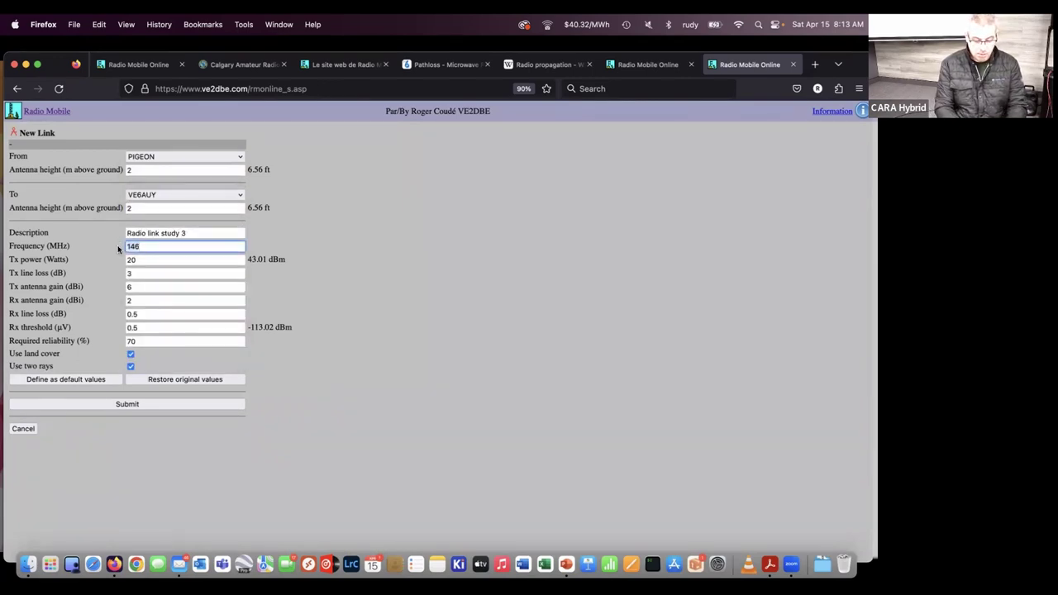
{"action": "type", "text": "5000"}
{"action": "key", "text": "BackSpace"}
{"action": "key", "text": "BackSpace"}
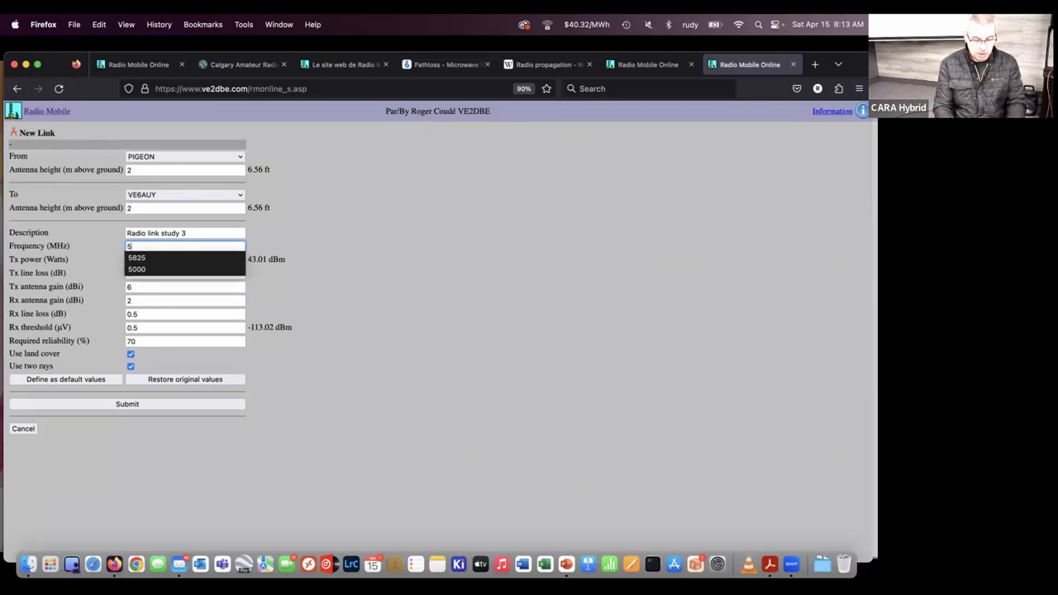
{"action": "type", "text": "825"}
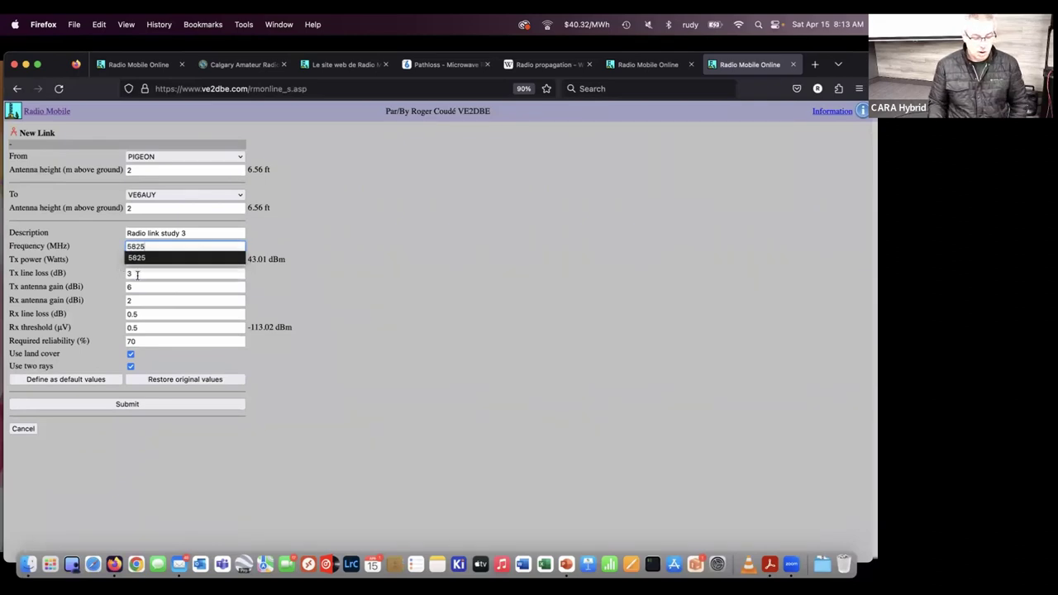
{"action": "left_click", "coordinate": [134, 273]}
{"action": "left_click", "coordinate": [145, 259]}
{"action": "key", "text": "BackSpace"}
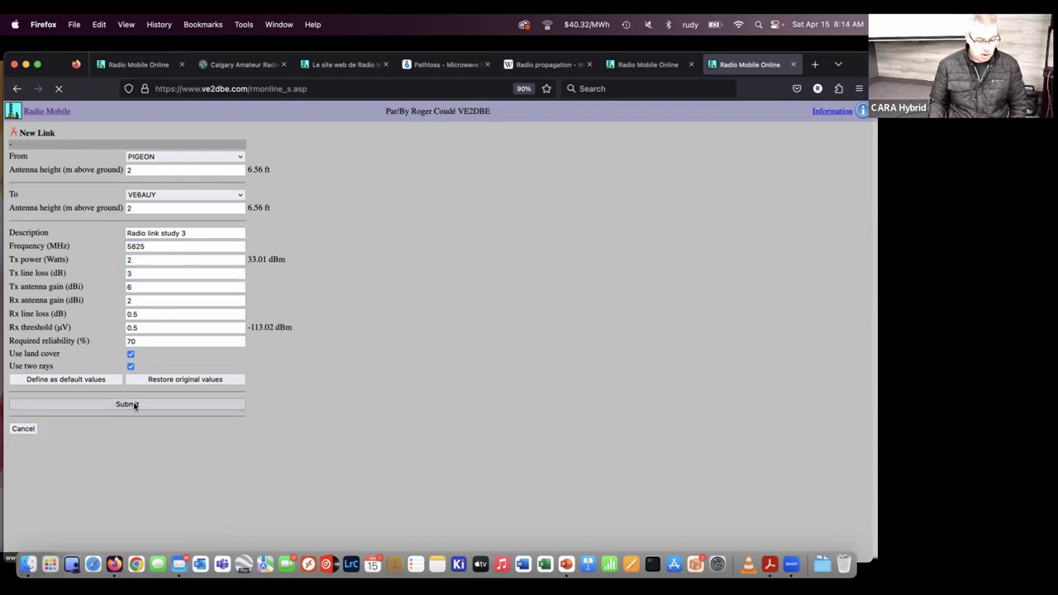
Calculate the PIGEON to VE6AUY link (46.319 km, 146.72 dB path loss) and return to the main menu
{"action": "left_click", "coordinate": [133, 402]}
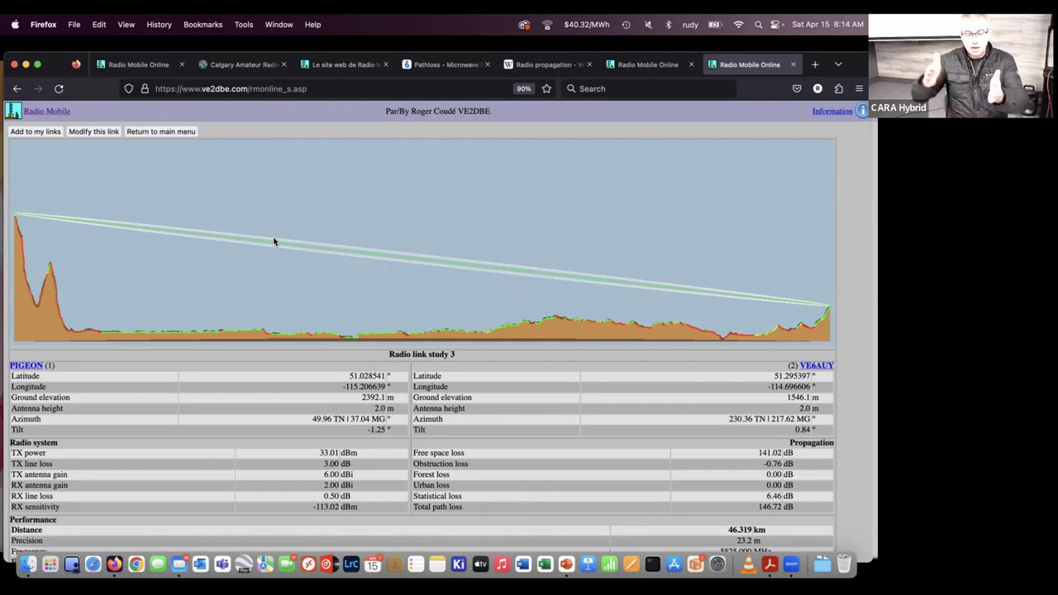
{"action": "left_click", "coordinate": [159, 134]}
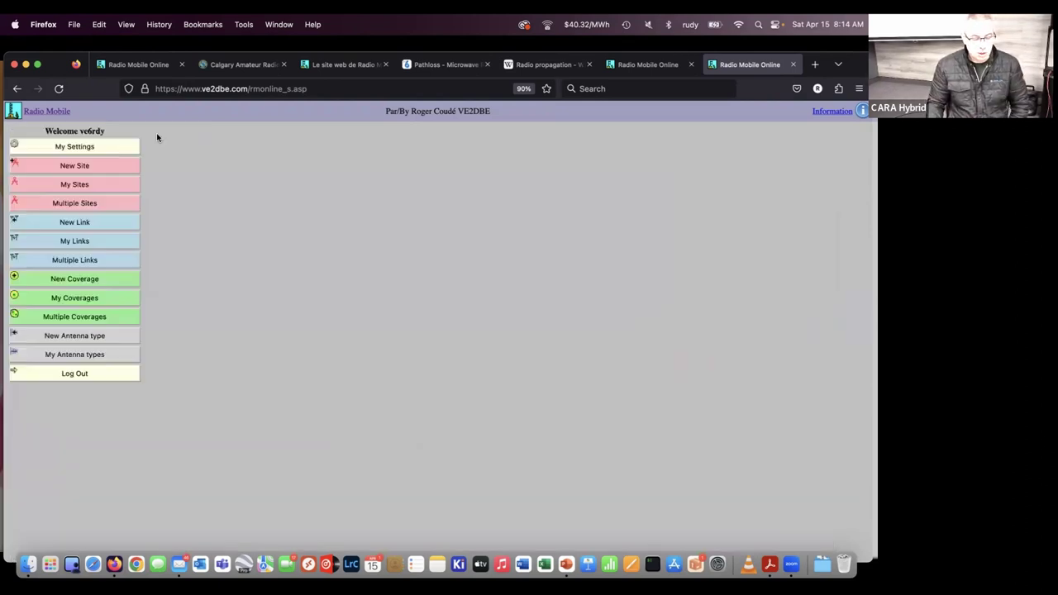
Calculate a new VE6RYC to VE6AUY link with the default 146 MHz and 20 W
{"action": "left_click", "coordinate": [75, 224]}
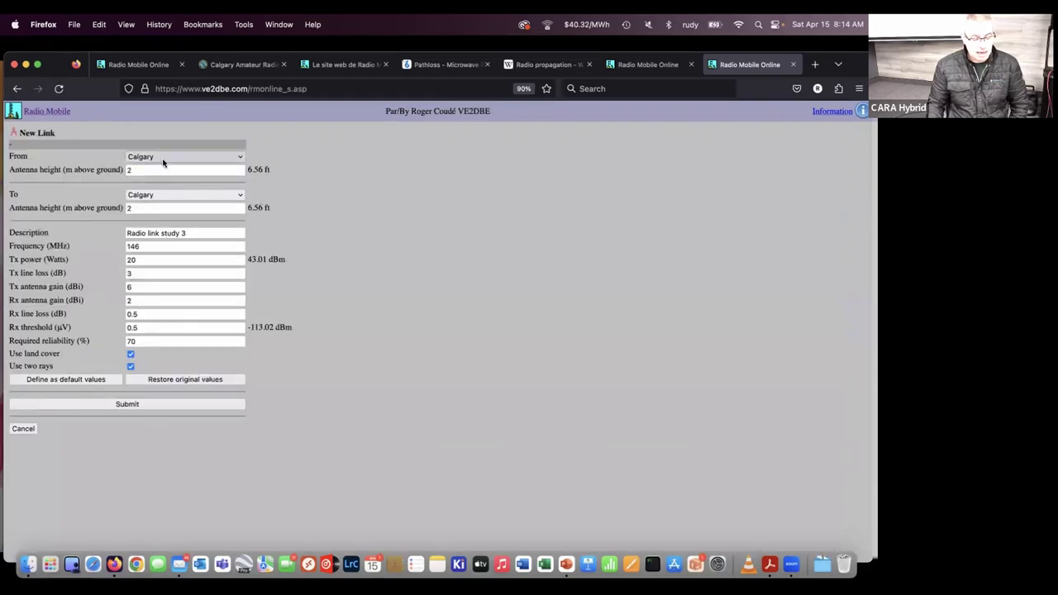
{"action": "left_click", "coordinate": [163, 160]}
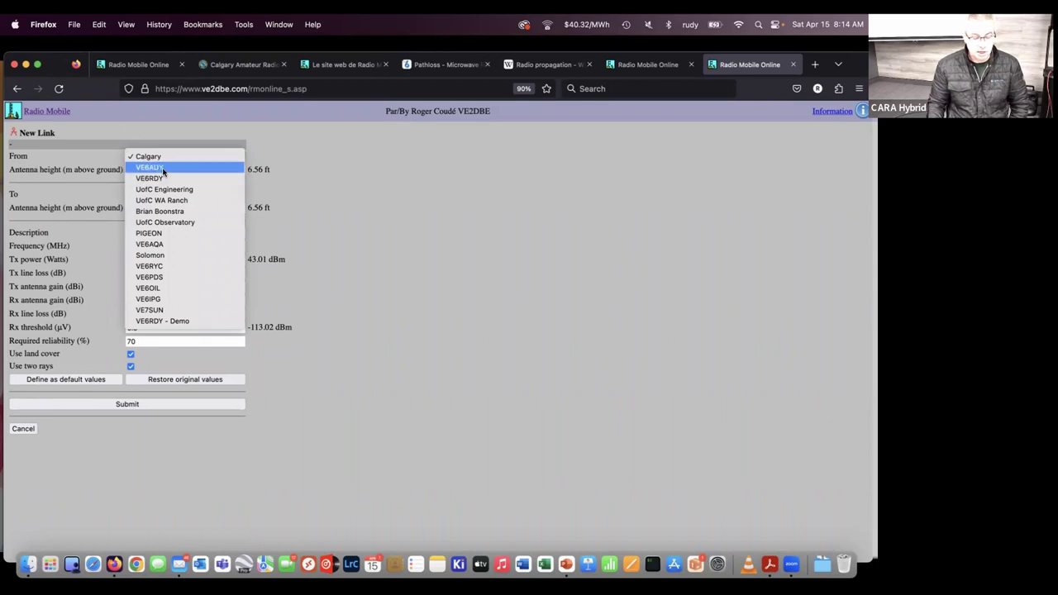
{"action": "left_click", "coordinate": [157, 266]}
{"action": "left_click", "coordinate": [159, 195]}
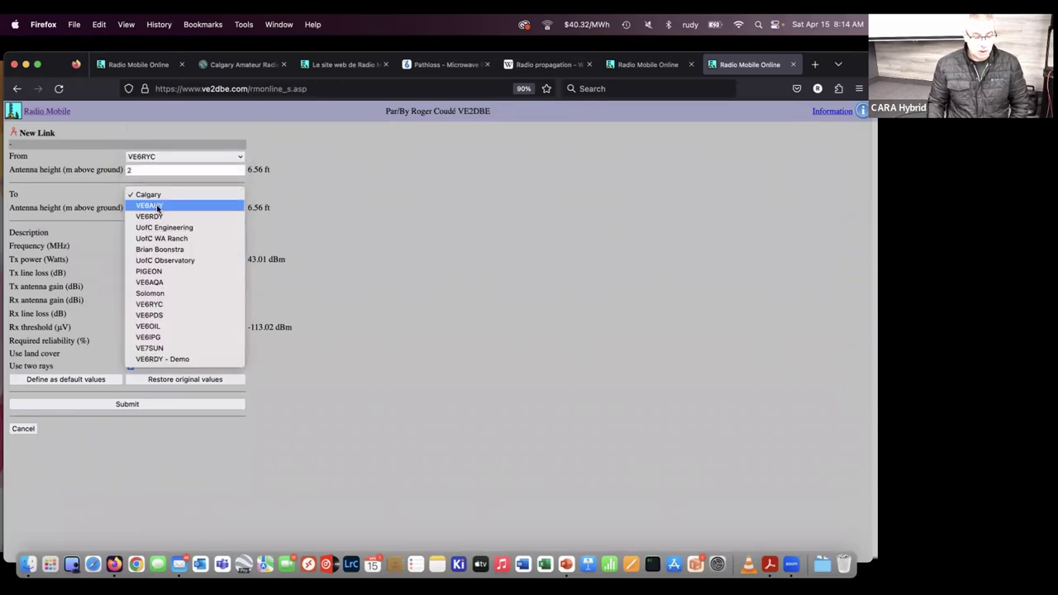
{"action": "left_click", "coordinate": [157, 204]}
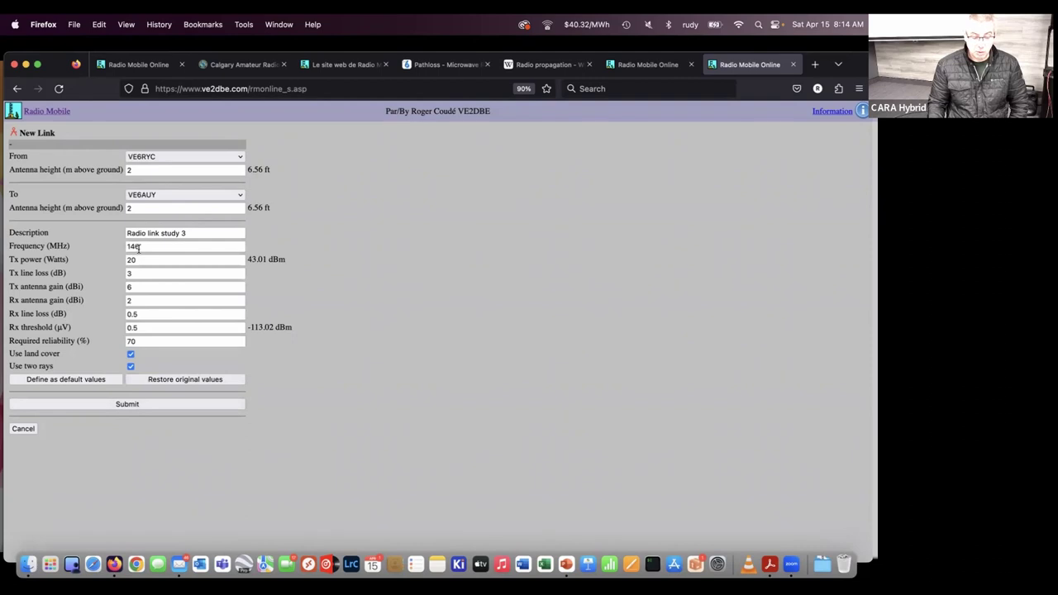
{"action": "left_click", "coordinate": [128, 404]}
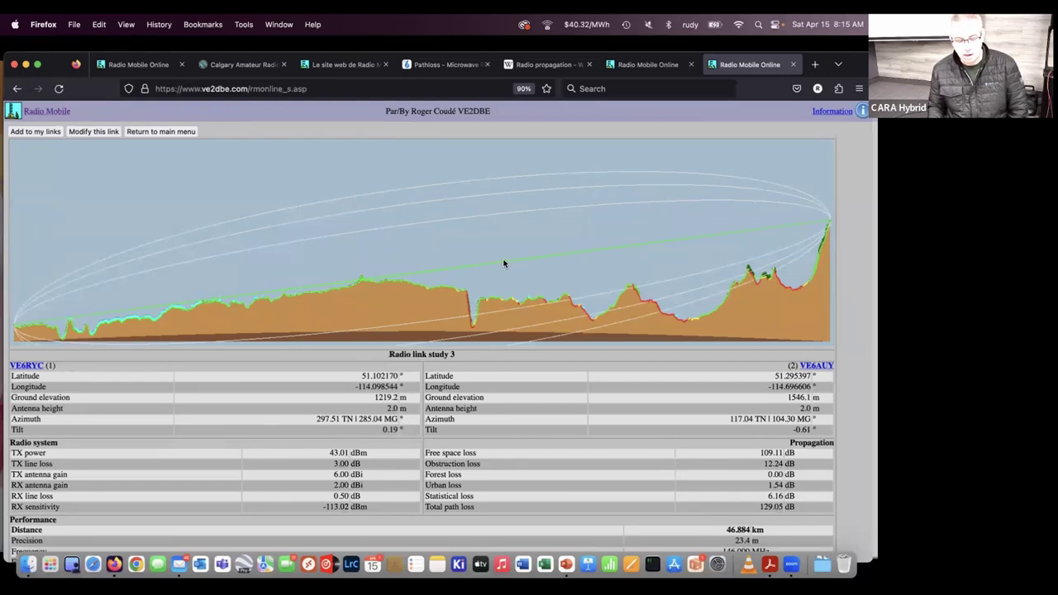
Scroll down the 146 MHz VE6RYC to VE6AUY results to inspect the profile and loss table
{"action": "scroll", "coordinate": [504, 263], "scroll_direction": "down", "scroll_amount": 1}
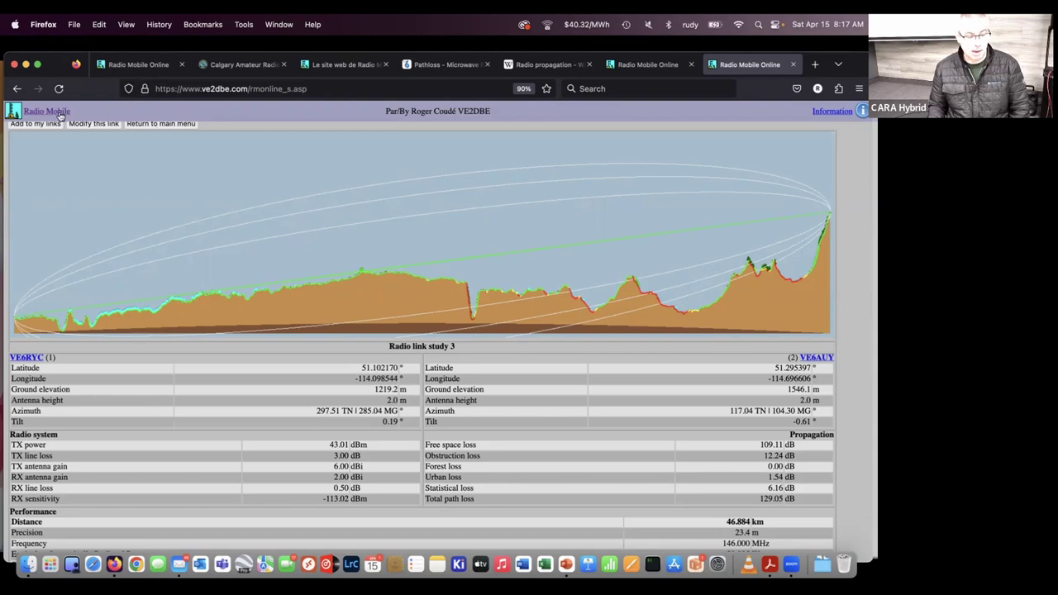
Start New Site 17 from the main menu and drag its marker toward western Alberta
{"action": "left_click", "coordinate": [155, 125]}
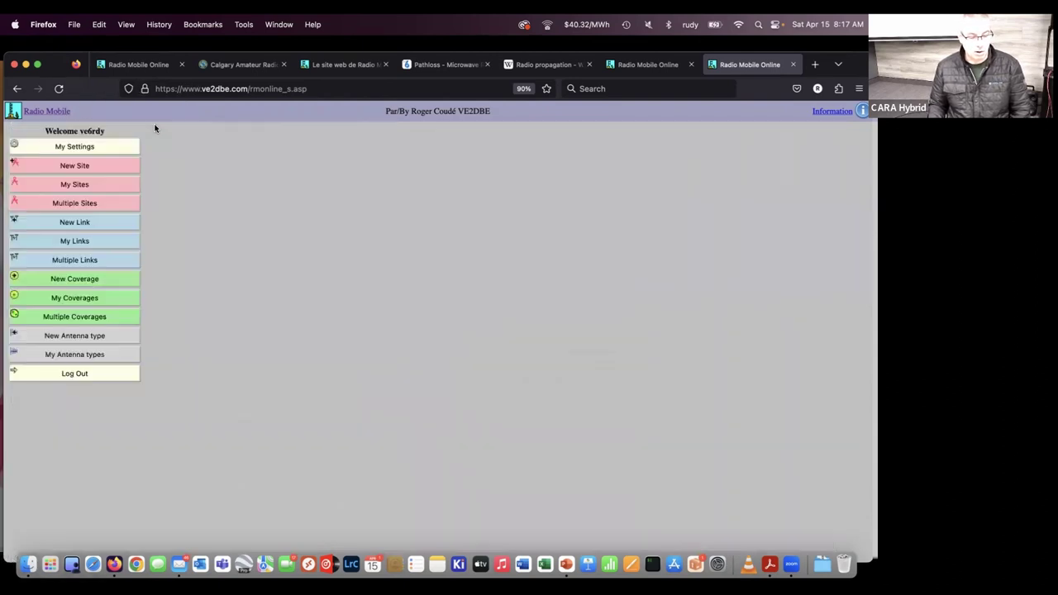
{"action": "left_click", "coordinate": [72, 165]}
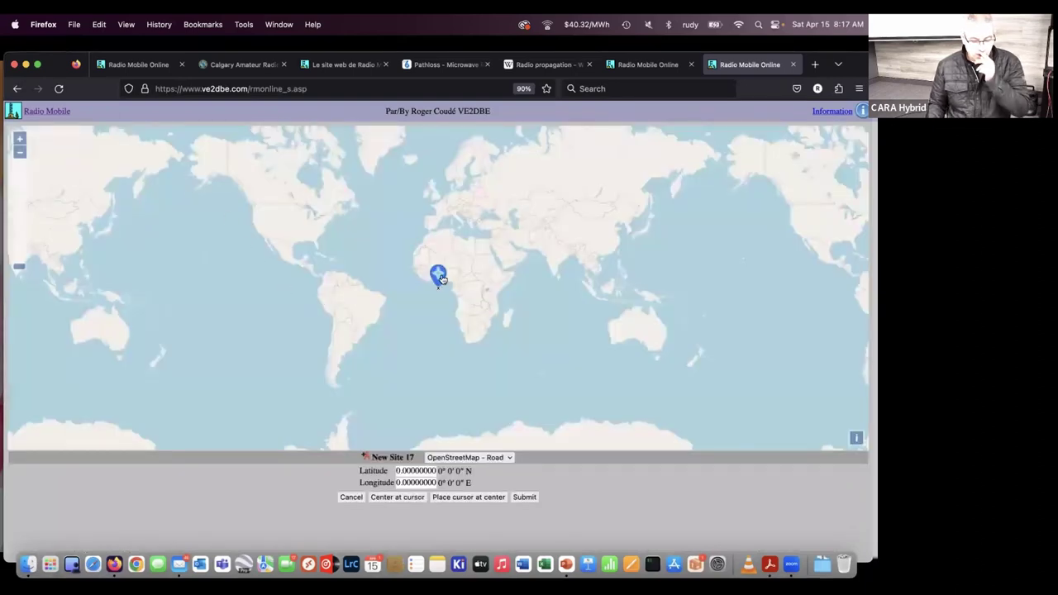
{"action": "mouse_move", "coordinate": [440, 282]}
{"action": "left_mouse_down"}
{"action": "mouse_move", "coordinate": [424, 289]}
{"action": "mouse_move", "coordinate": [264, 198]}
{"action": "left_mouse_up"}
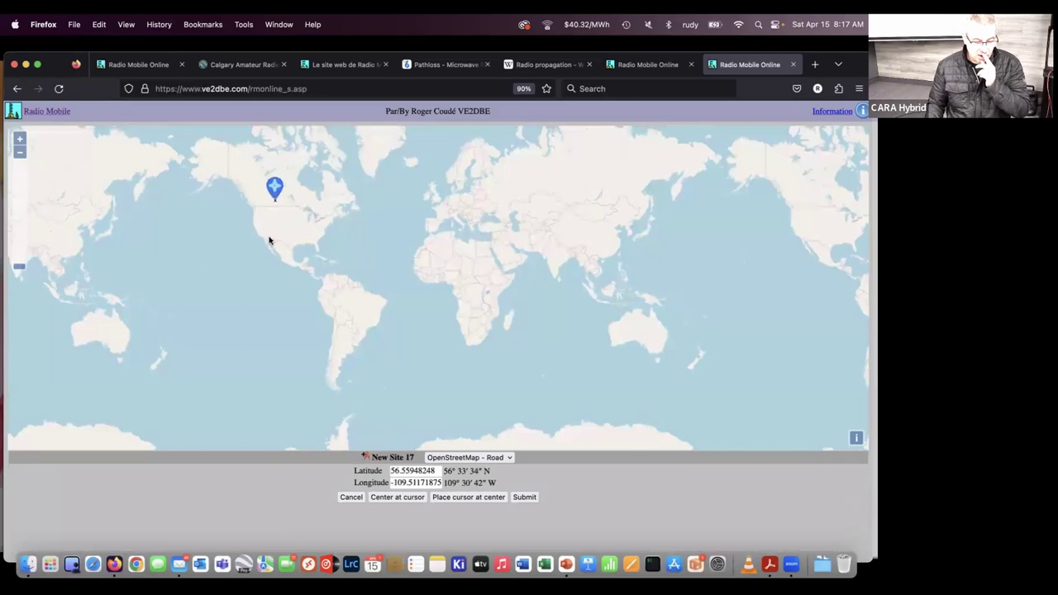
{"action": "scroll", "coordinate": [331, 303], "scroll_direction": "up", "scroll_amount": 2}
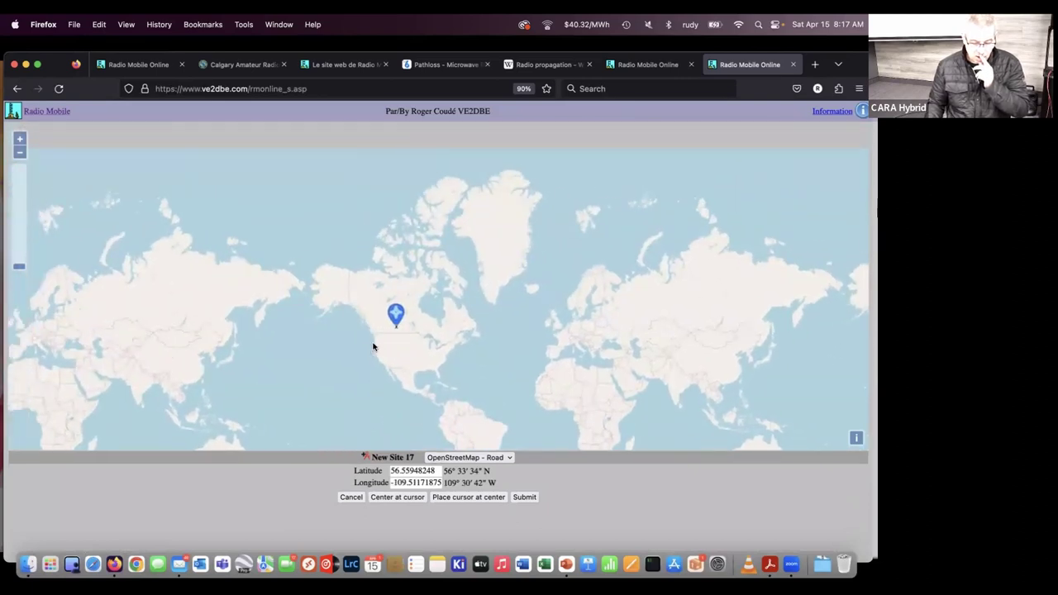
{"action": "scroll", "coordinate": [366, 325], "scroll_direction": "up", "scroll_amount": 2}
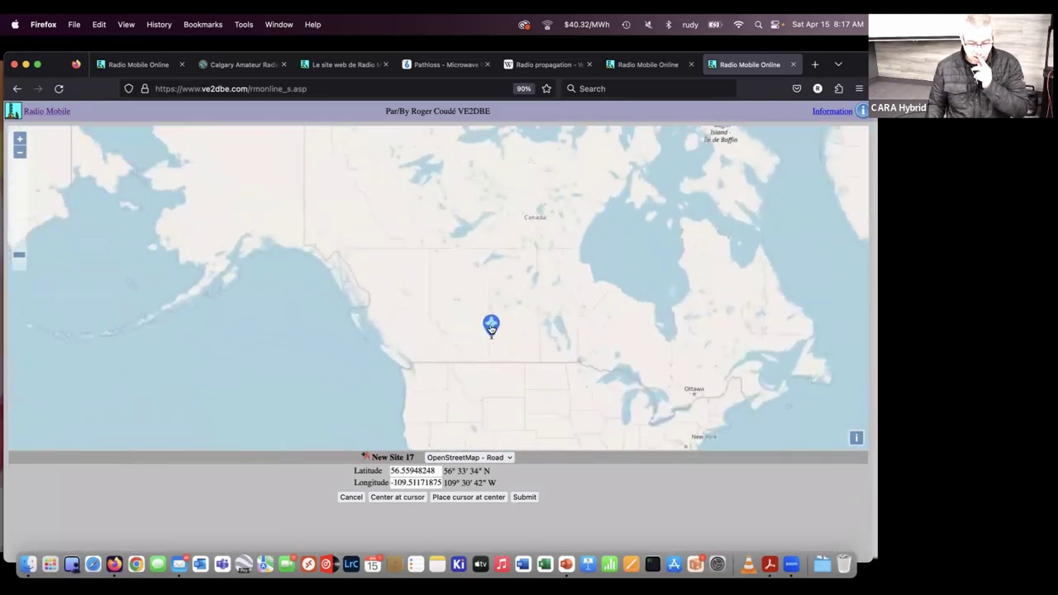
{"action": "left_click_drag", "start_coordinate": [487, 328], "coordinate": [448, 322]}
{"action": "scroll", "coordinate": [439, 359], "scroll_direction": "up", "scroll_amount": 2}
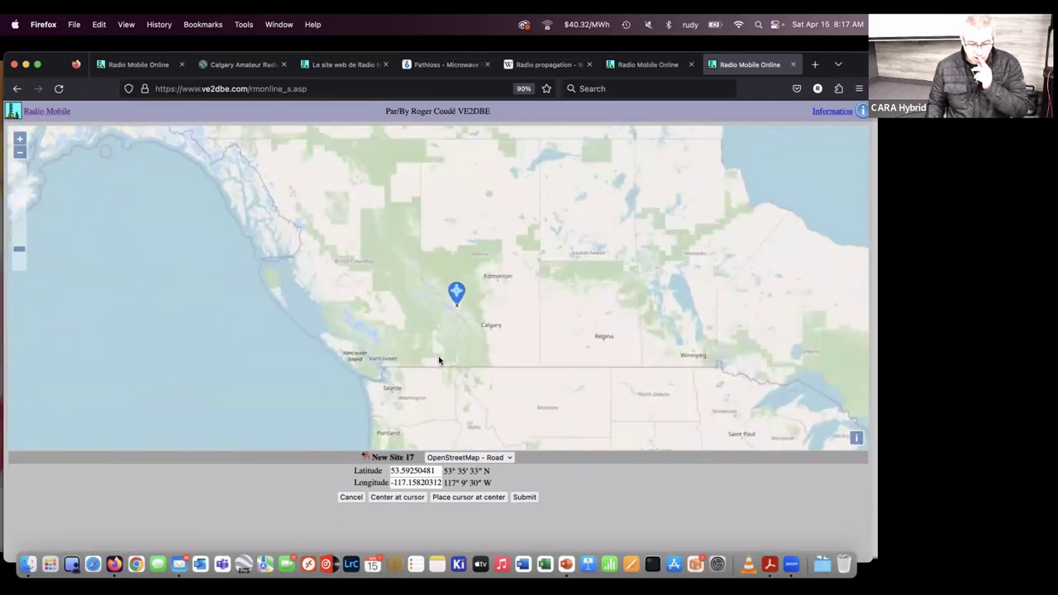
{"action": "scroll", "coordinate": [439, 360], "scroll_direction": "up", "scroll_amount": 2}
Place the site marker near Bragg Creek west of Calgary, at 50.97918243, -114.61761475
{"action": "left_click_drag", "start_coordinate": [473, 247], "coordinate": [533, 299]}
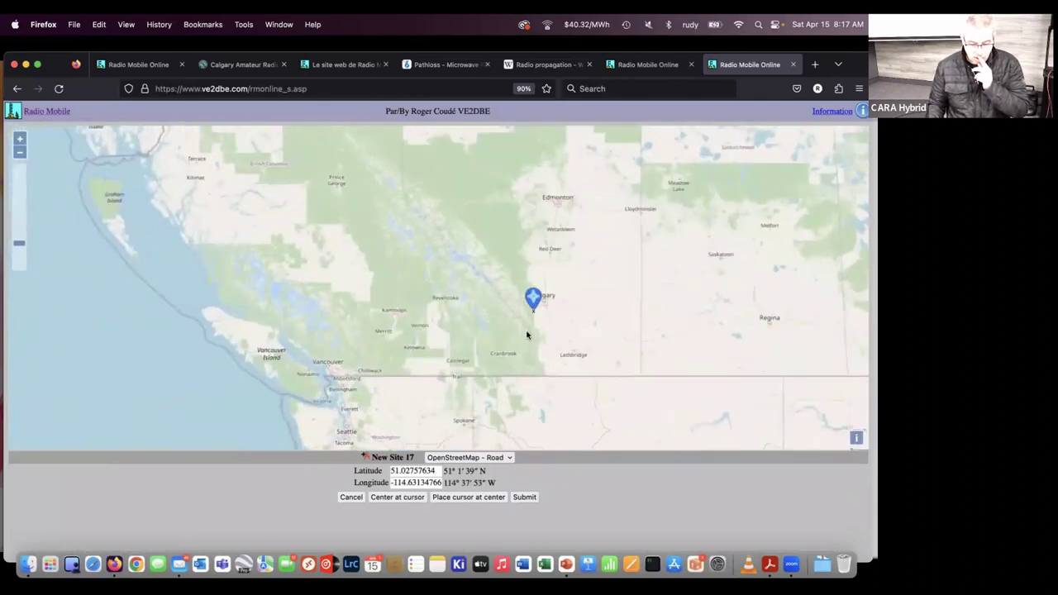
{"action": "scroll", "coordinate": [527, 334], "scroll_direction": "up", "scroll_amount": 3}
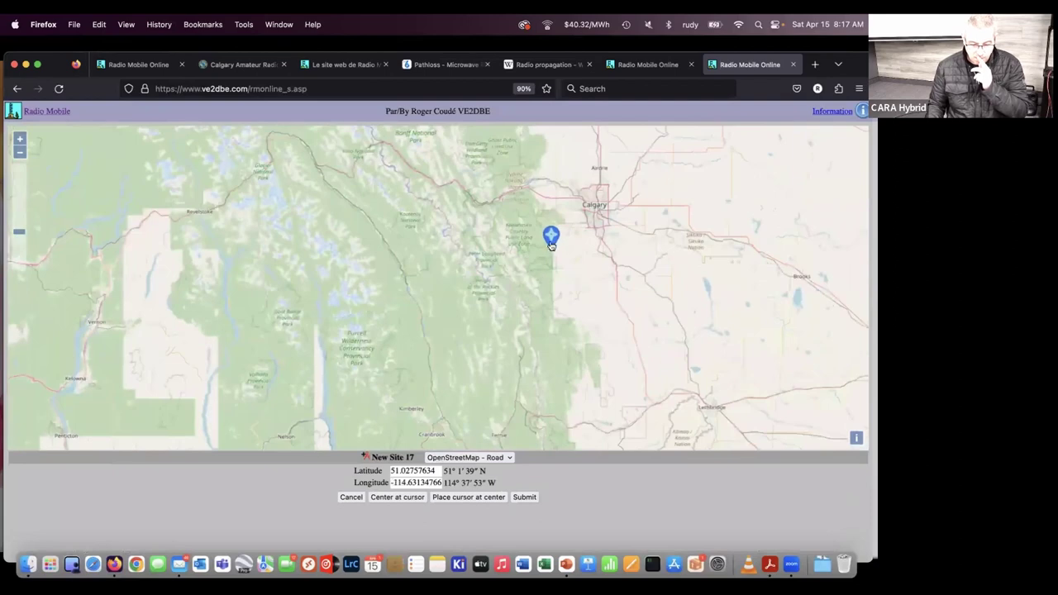
{"action": "left_click_drag", "start_coordinate": [551, 242], "coordinate": [567, 248]}
{"action": "scroll", "coordinate": [549, 286], "scroll_direction": "up", "scroll_amount": 2}
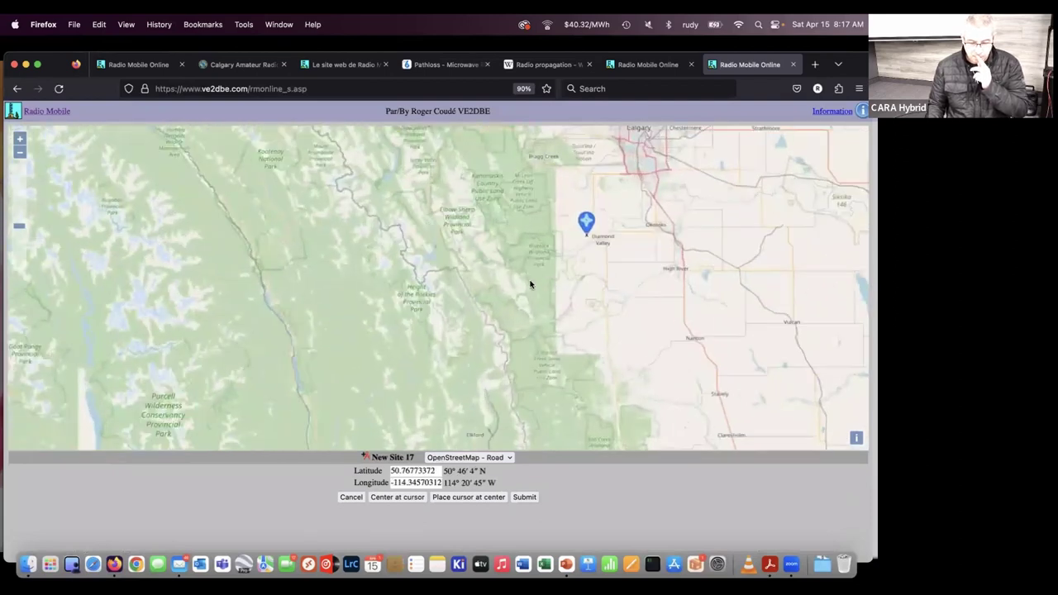
{"action": "mouse_move", "coordinate": [515, 298]}
{"action": "left_mouse_down"}
{"action": "mouse_move", "coordinate": [496, 323]}
{"action": "mouse_move", "coordinate": [515, 380]}
{"action": "left_mouse_up"}
{"action": "mouse_move", "coordinate": [566, 333]}
{"action": "left_mouse_down"}
{"action": "mouse_move", "coordinate": [516, 264]}
{"action": "mouse_move", "coordinate": [421, 334]}
{"action": "left_mouse_up"}
{"action": "scroll", "coordinate": [423, 329], "scroll_direction": "up", "scroll_amount": 1}
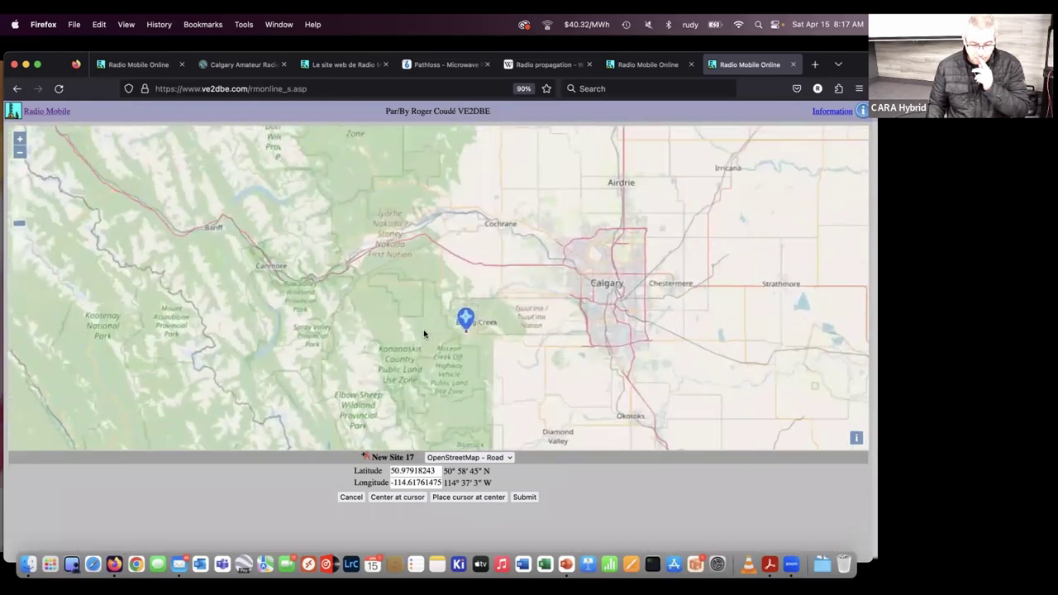
{"action": "scroll", "coordinate": [424, 329], "scroll_direction": "up", "scroll_amount": 2}
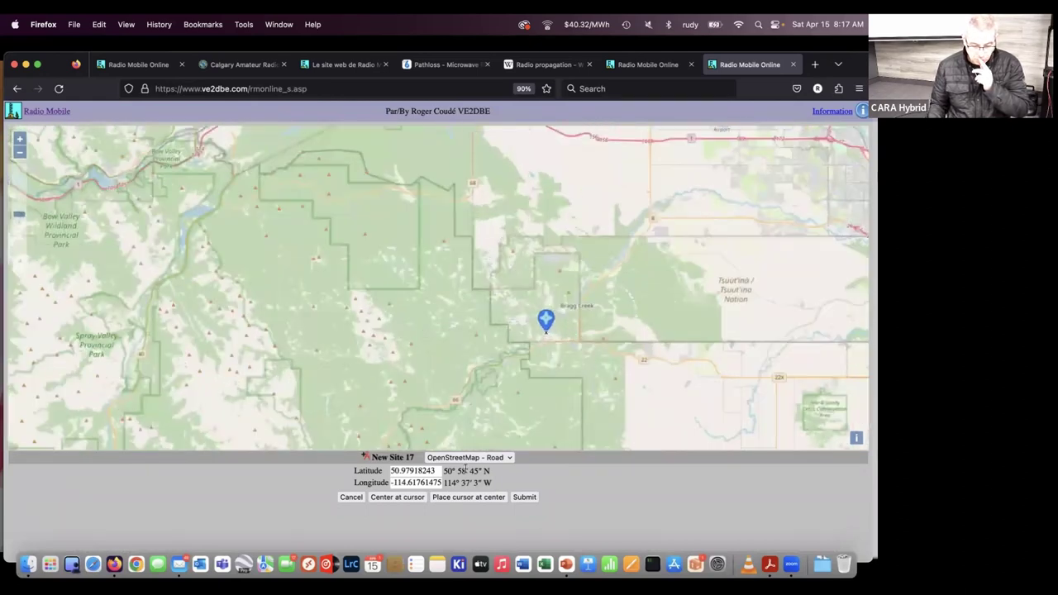
{"action": "left_click", "coordinate": [466, 459]}
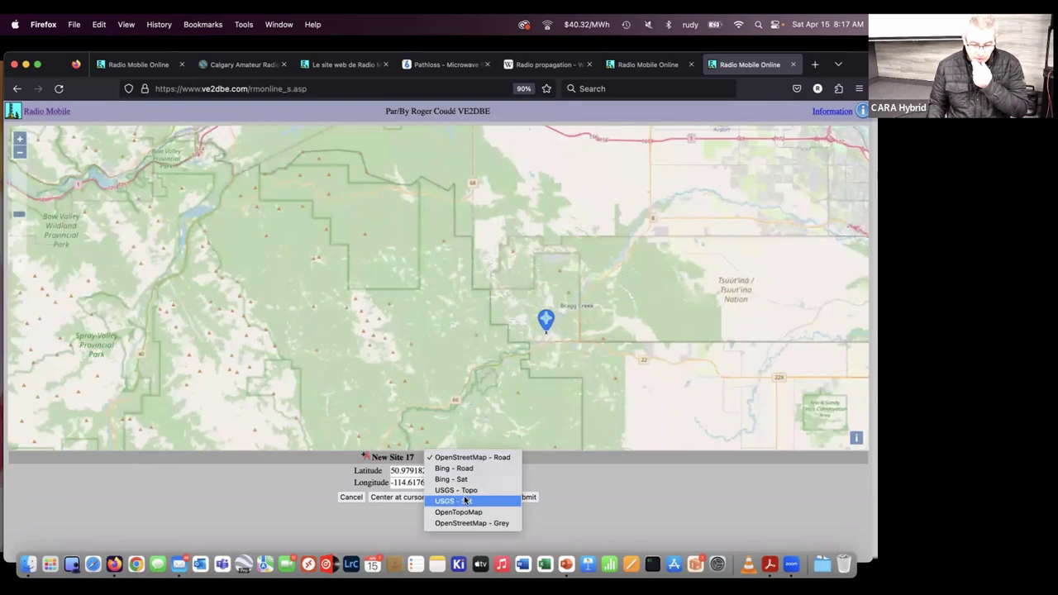
Switch the map to USGS satellite, then Bing satellite imagery, and zoom in on the marker
{"action": "left_click", "coordinate": [465, 500]}
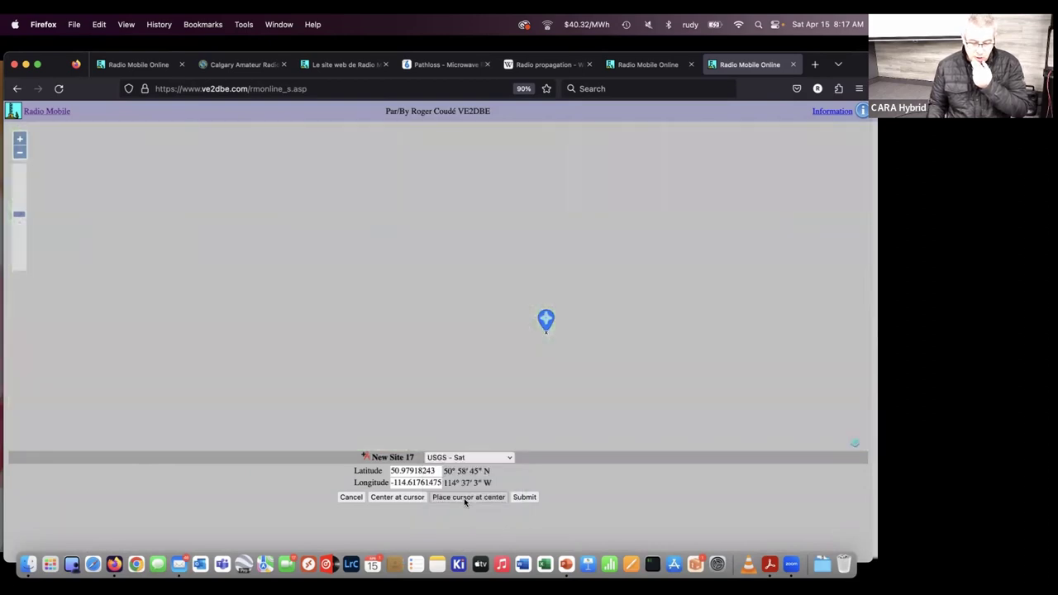
{"action": "left_click", "coordinate": [473, 457]}
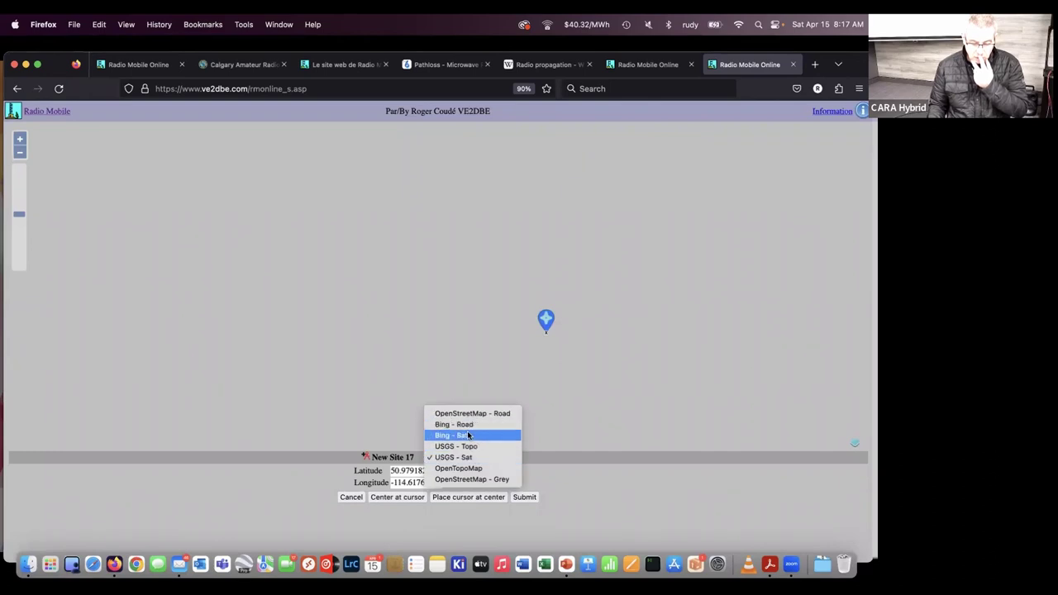
{"action": "left_click", "coordinate": [468, 435]}
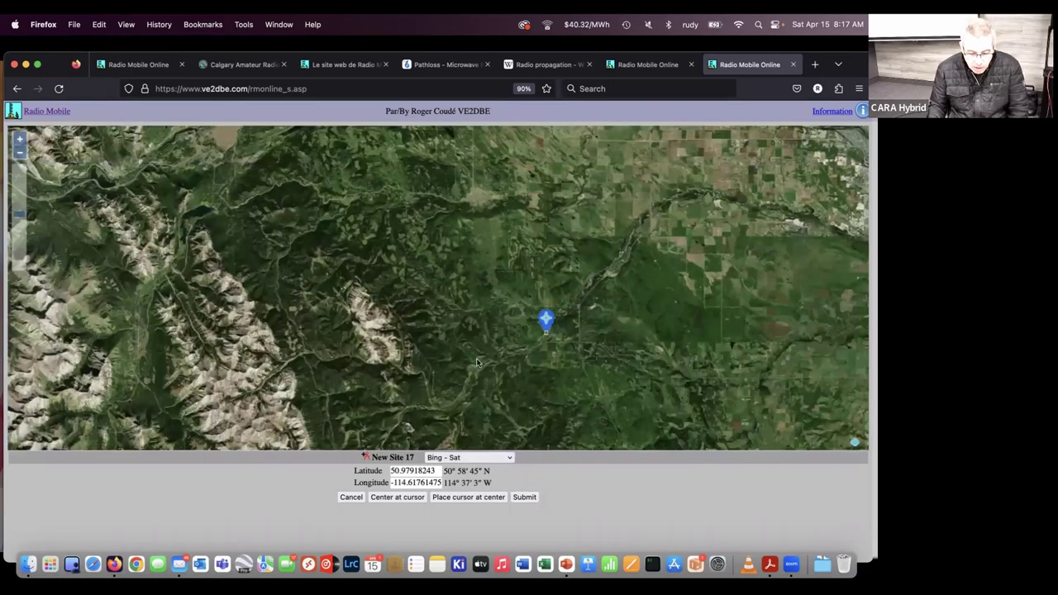
{"action": "scroll", "coordinate": [476, 360], "scroll_direction": "right", "scroll_amount": 3}
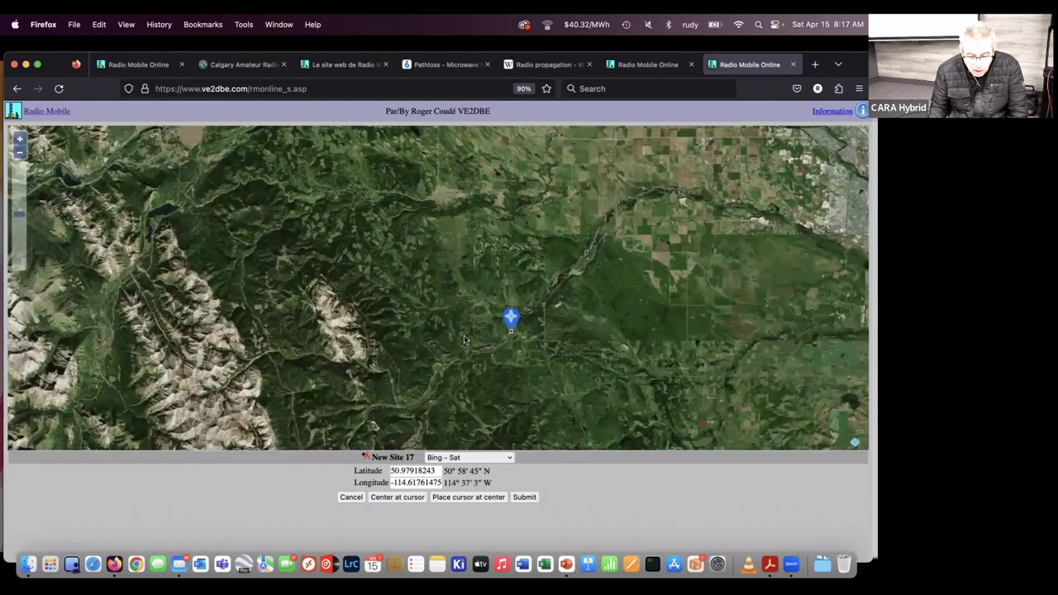
{"action": "scroll", "coordinate": [470, 332], "scroll_direction": "up", "scroll_amount": 2}
{"action": "scroll", "coordinate": [468, 336], "scroll_direction": "up", "scroll_amount": 2}
Switch the map to Bing road tiles and pan to the Elbow River near Bragg Creek
{"action": "left_click_drag", "start_coordinate": [556, 354], "coordinate": [512, 357]}
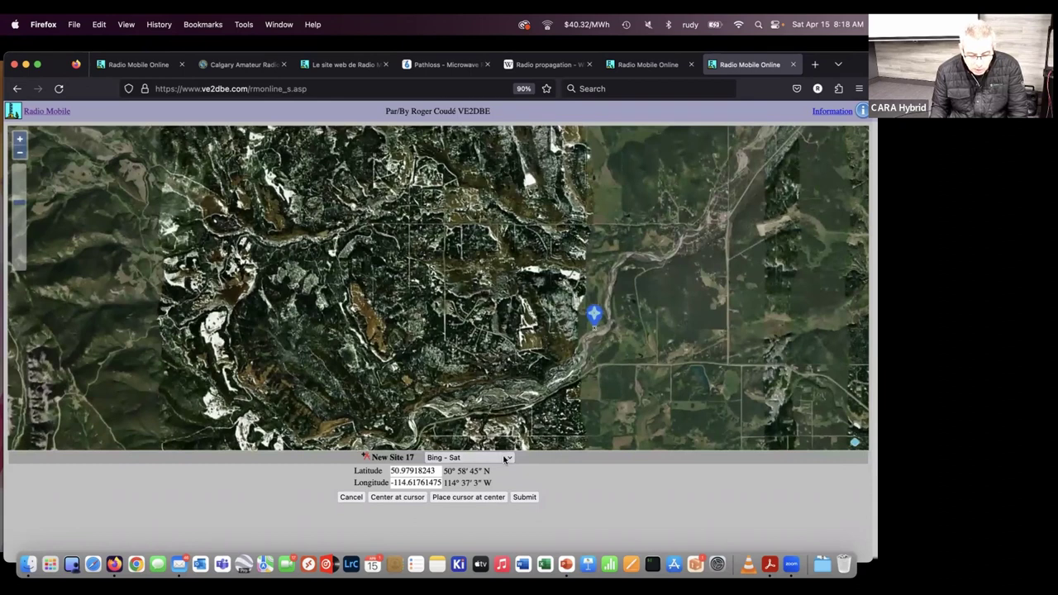
{"action": "left_click", "coordinate": [506, 457]}
{"action": "left_click", "coordinate": [498, 447]}
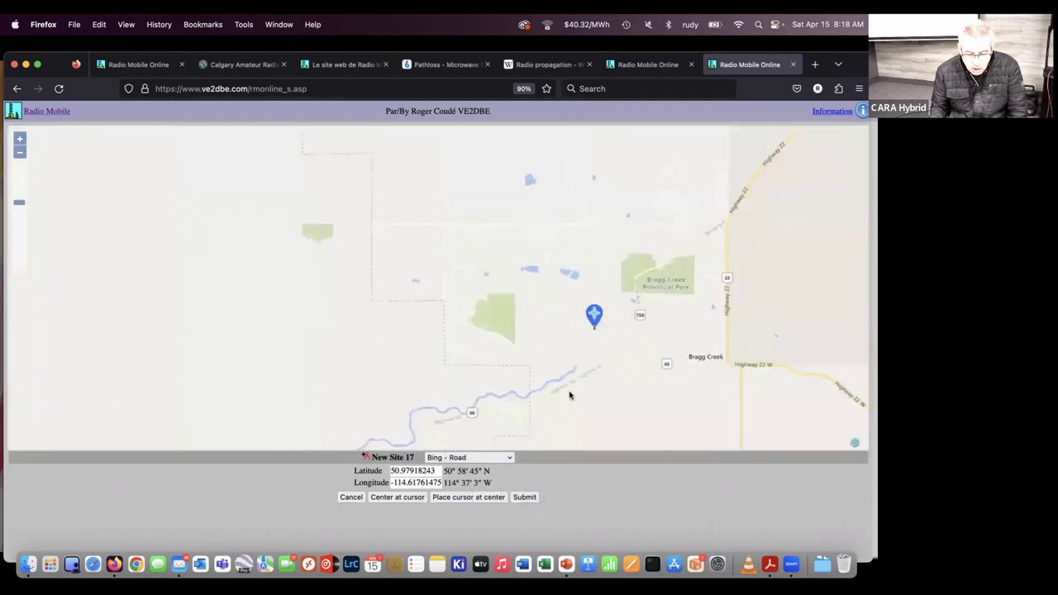
{"action": "mouse_move", "coordinate": [557, 352]}
{"action": "left_mouse_down"}
{"action": "mouse_move", "coordinate": [540, 326]}
{"action": "mouse_move", "coordinate": [561, 326]}
{"action": "mouse_move", "coordinate": [555, 343]}
{"action": "mouse_move", "coordinate": [520, 311]}
{"action": "left_mouse_up"}
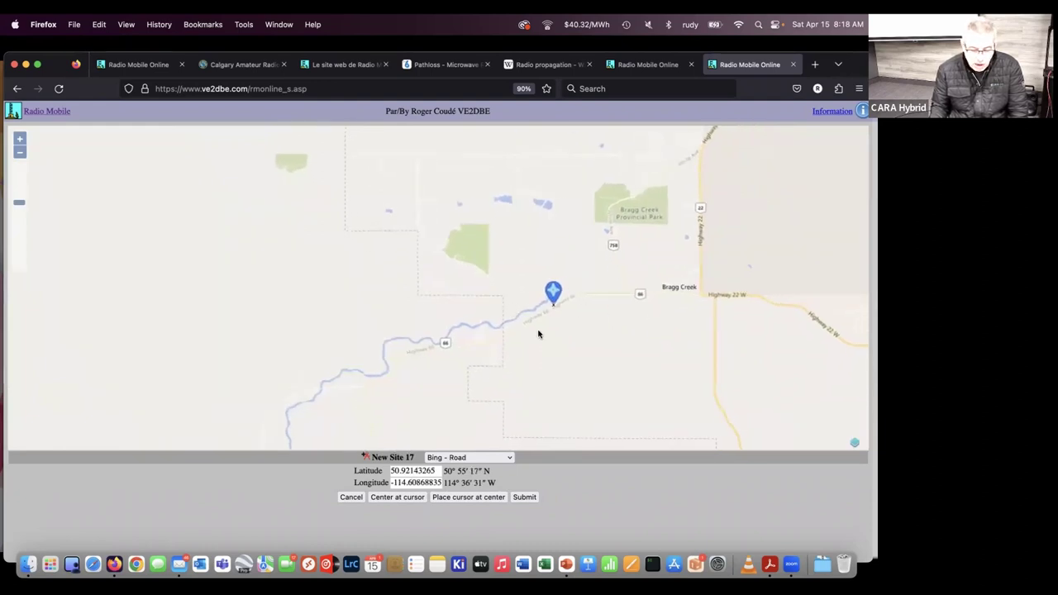
{"action": "mouse_move", "coordinate": [452, 324]}
{"action": "left_mouse_down"}
{"action": "mouse_move", "coordinate": [521, 317]}
{"action": "mouse_move", "coordinate": [529, 303]}
{"action": "left_mouse_up"}
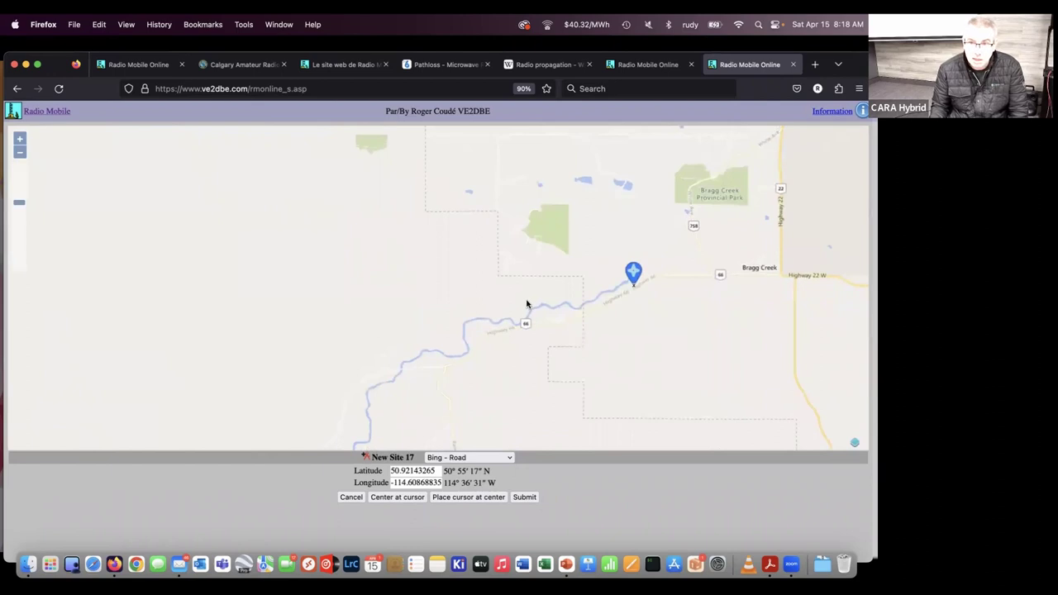
{"action": "left_click_drag", "start_coordinate": [461, 326], "coordinate": [470, 274]}
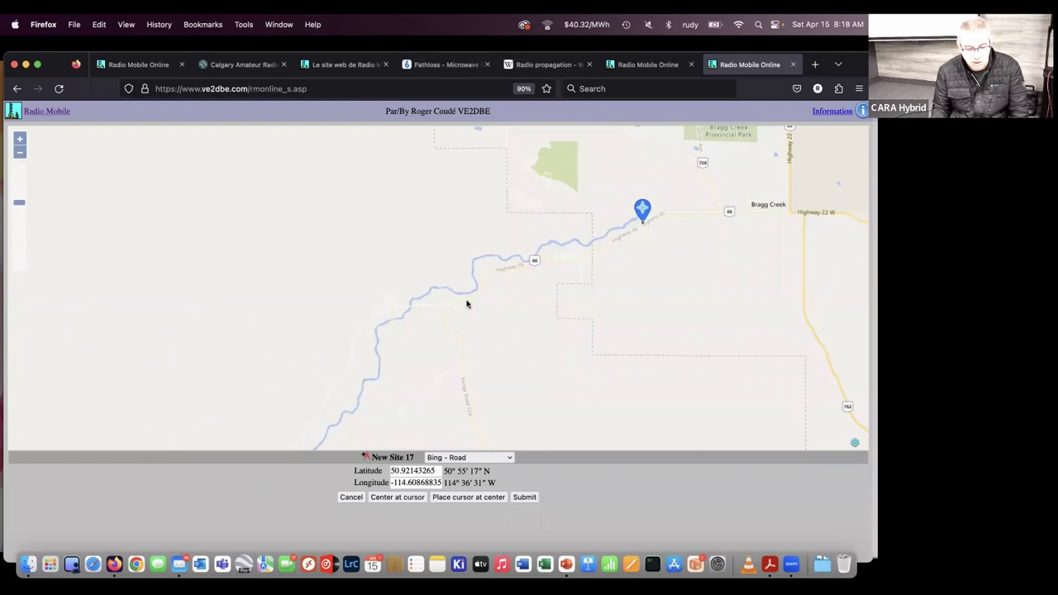
{"action": "left_click_drag", "start_coordinate": [439, 328], "coordinate": [445, 265]}
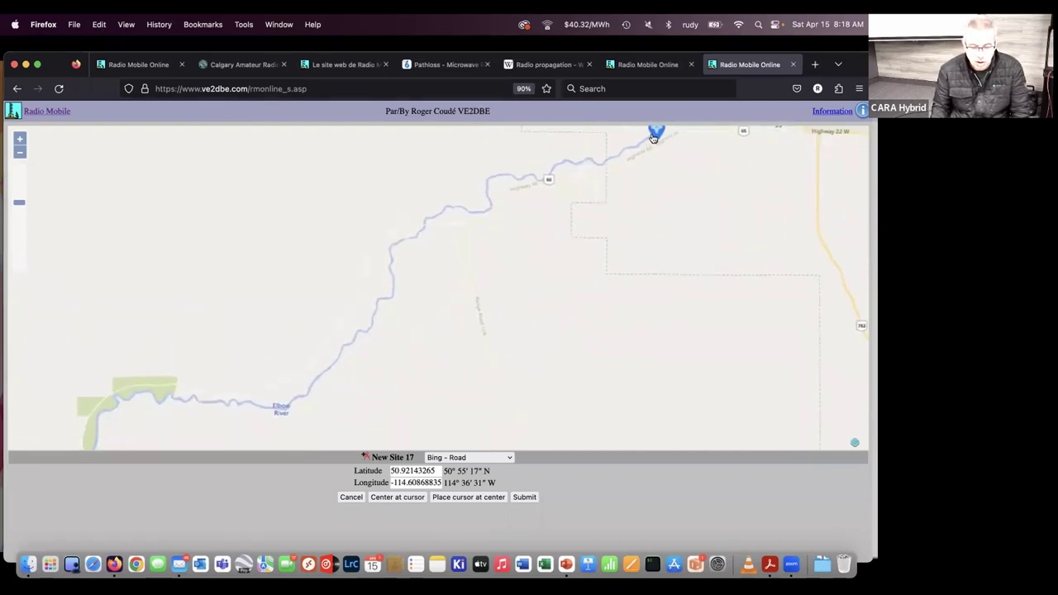
Drag New Site 17 beside the Elbow River bend, at 50.90434828, -114.67718124
{"action": "mouse_move", "coordinate": [654, 143]}
{"action": "left_mouse_down"}
{"action": "mouse_move", "coordinate": [494, 215]}
{"action": "mouse_move", "coordinate": [463, 241]}
{"action": "left_mouse_up"}
{"action": "scroll", "coordinate": [442, 307], "scroll_direction": "down", "scroll_amount": 3}
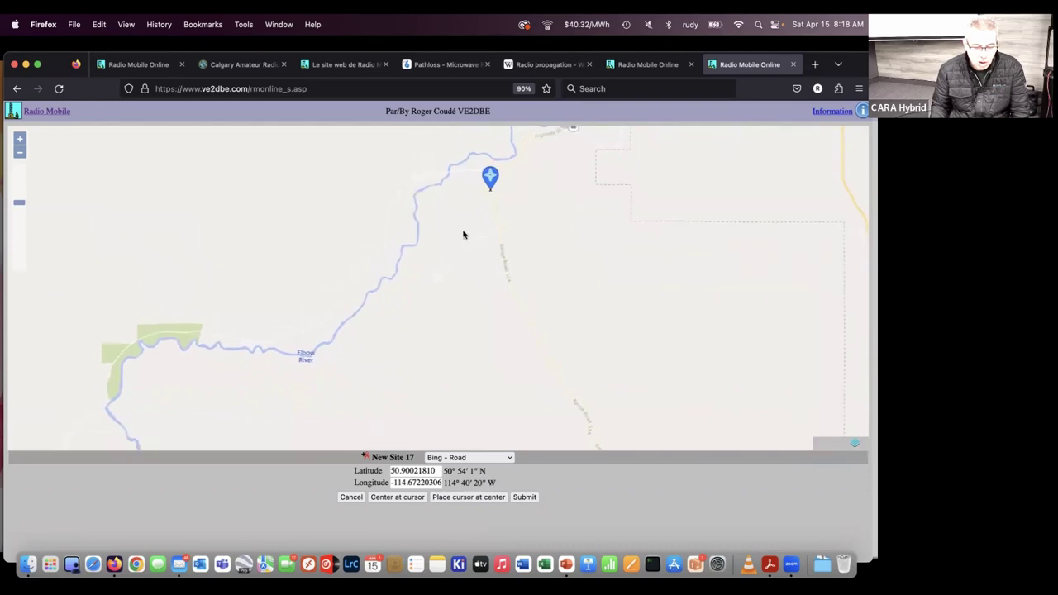
{"action": "left_click_drag", "start_coordinate": [461, 217], "coordinate": [455, 273]}
{"action": "mouse_move", "coordinate": [469, 228]}
{"action": "left_mouse_down"}
{"action": "mouse_move", "coordinate": [430, 234]}
{"action": "mouse_move", "coordinate": [425, 221]}
{"action": "left_mouse_up"}
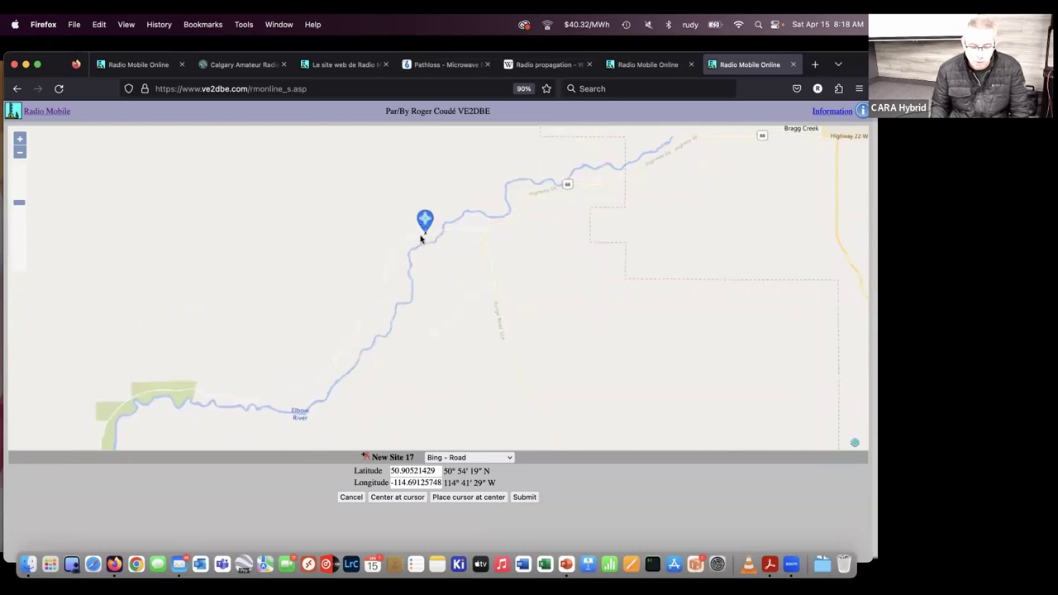
{"action": "mouse_move", "coordinate": [420, 237]}
{"action": "left_mouse_down"}
{"action": "mouse_move", "coordinate": [387, 255]}
{"action": "mouse_move", "coordinate": [428, 255]}
{"action": "left_mouse_up"}
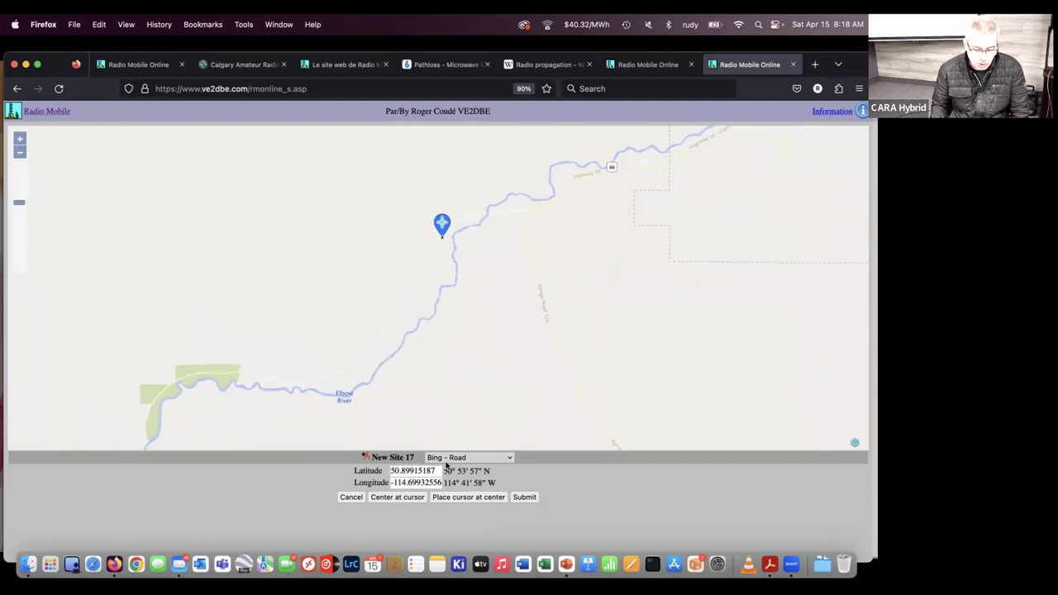
{"action": "mouse_move", "coordinate": [395, 308]}
{"action": "left_mouse_down"}
{"action": "mouse_move", "coordinate": [399, 352]}
{"action": "mouse_move", "coordinate": [428, 373]}
{"action": "left_mouse_up"}
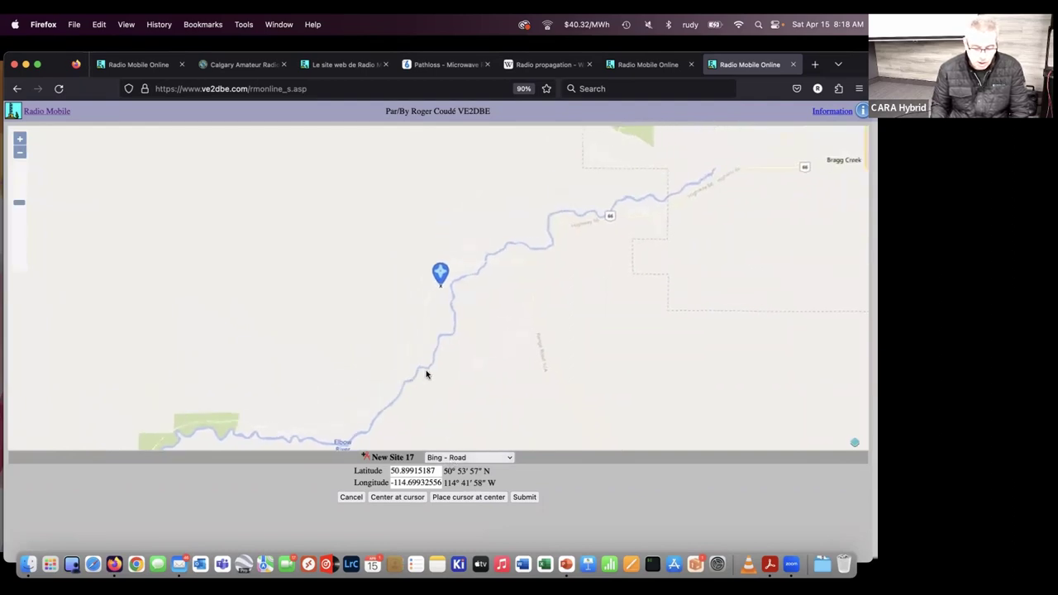
{"action": "left_click_drag", "start_coordinate": [441, 276], "coordinate": [507, 256]}
{"action": "left_click_drag", "start_coordinate": [475, 295], "coordinate": [428, 326]}
Switch the map to USGS topo, then Bing satellite imagery, and re-place the site marker
{"action": "left_click", "coordinate": [484, 459]}
{"action": "left_click", "coordinate": [468, 479]}
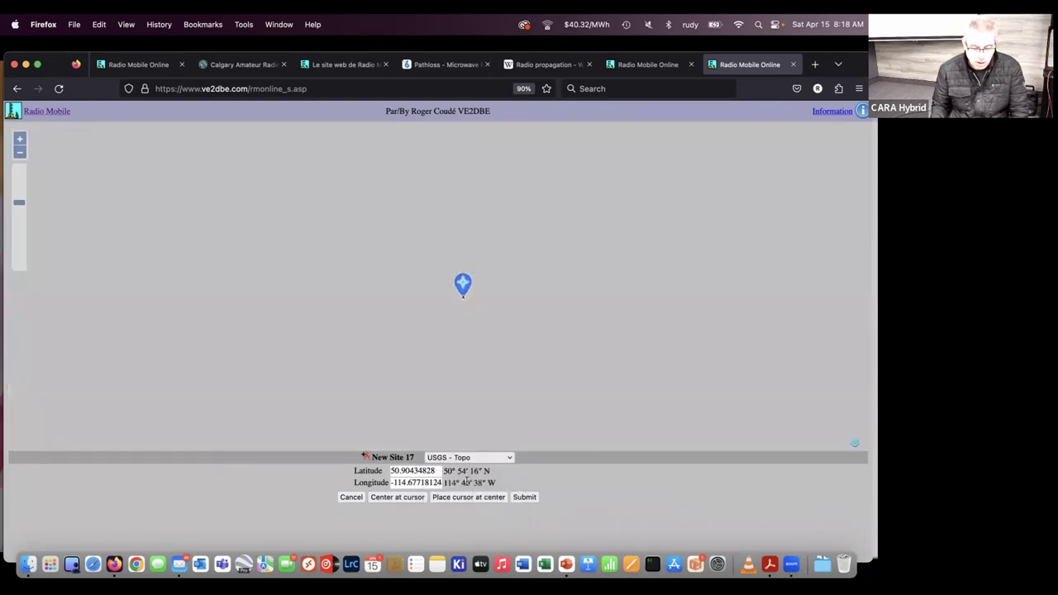
{"action": "left_click", "coordinate": [467, 457]}
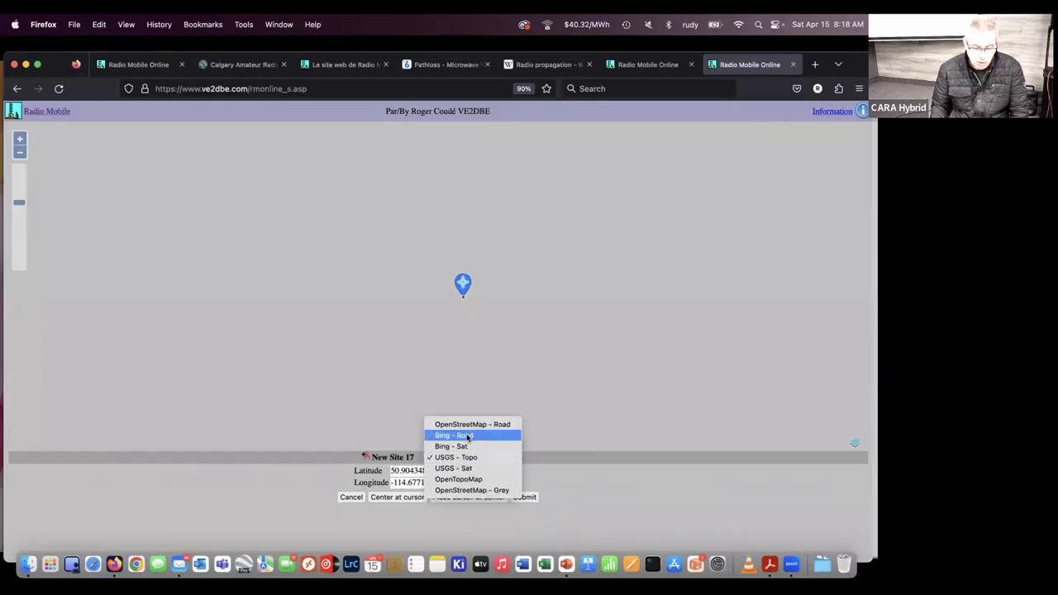
{"action": "left_click", "coordinate": [461, 447]}
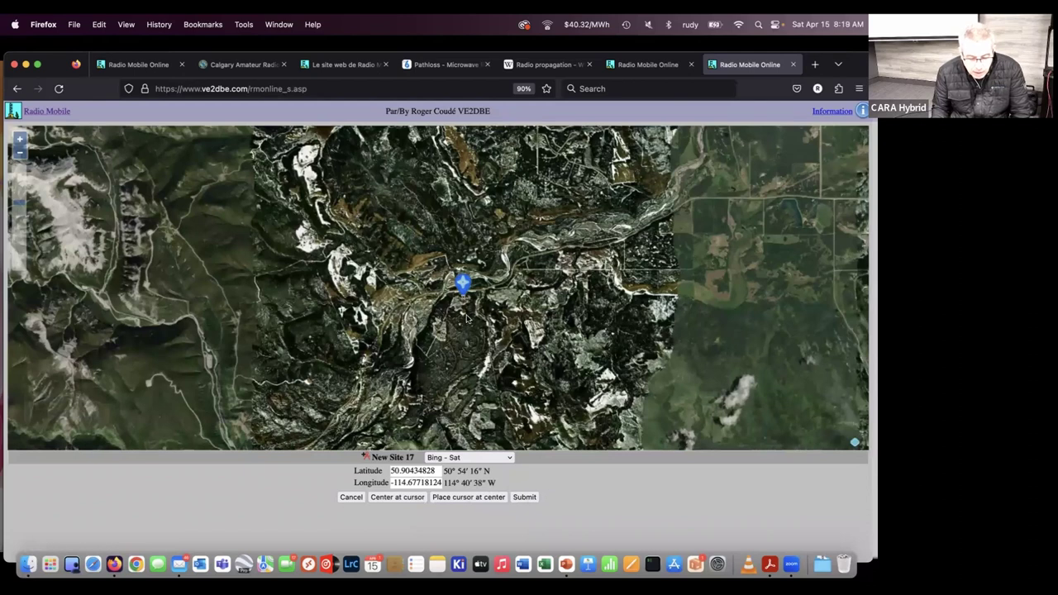
{"action": "left_click_drag", "start_coordinate": [465, 318], "coordinate": [459, 325]}
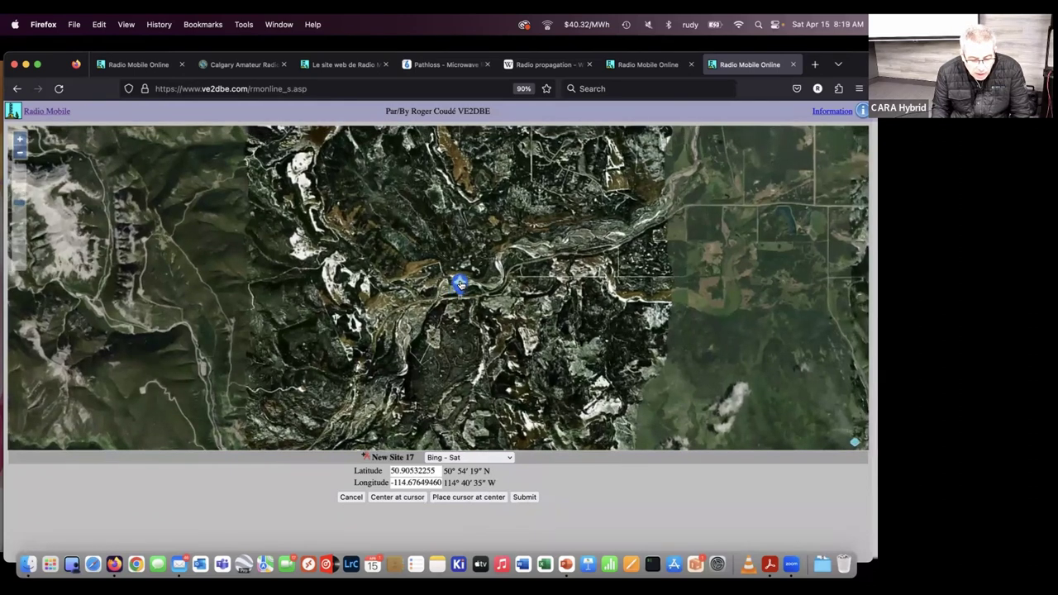
{"action": "mouse_move", "coordinate": [462, 284]}
{"action": "left_mouse_down"}
{"action": "mouse_move", "coordinate": [485, 277]}
{"action": "mouse_move", "coordinate": [464, 285]}
{"action": "left_mouse_up"}
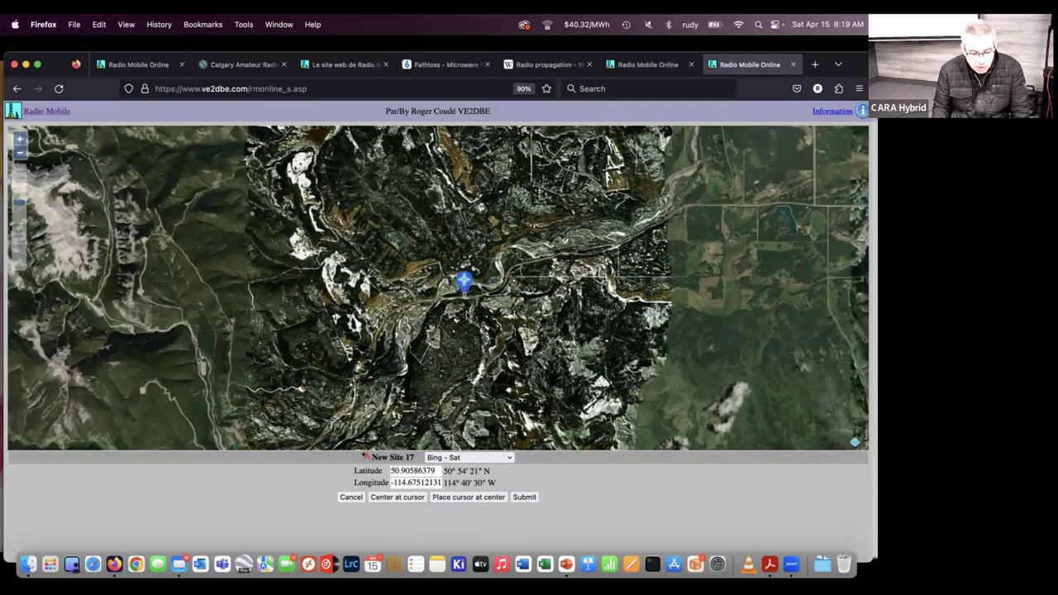
{"action": "left_click_drag", "start_coordinate": [464, 321], "coordinate": [455, 336]}
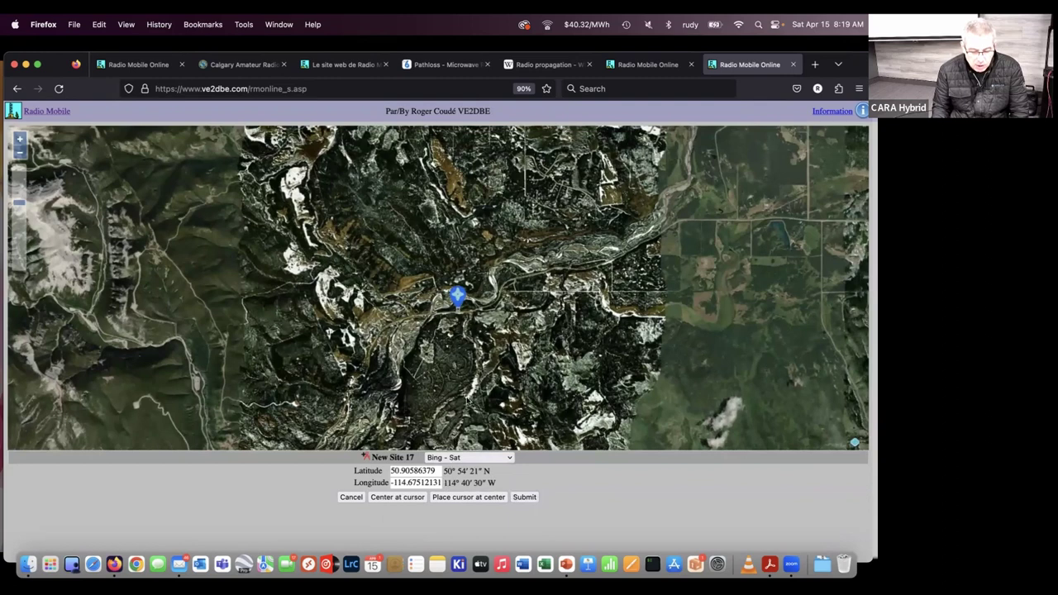
{"action": "scroll", "coordinate": [462, 346], "scroll_direction": "up", "scroll_amount": 2}
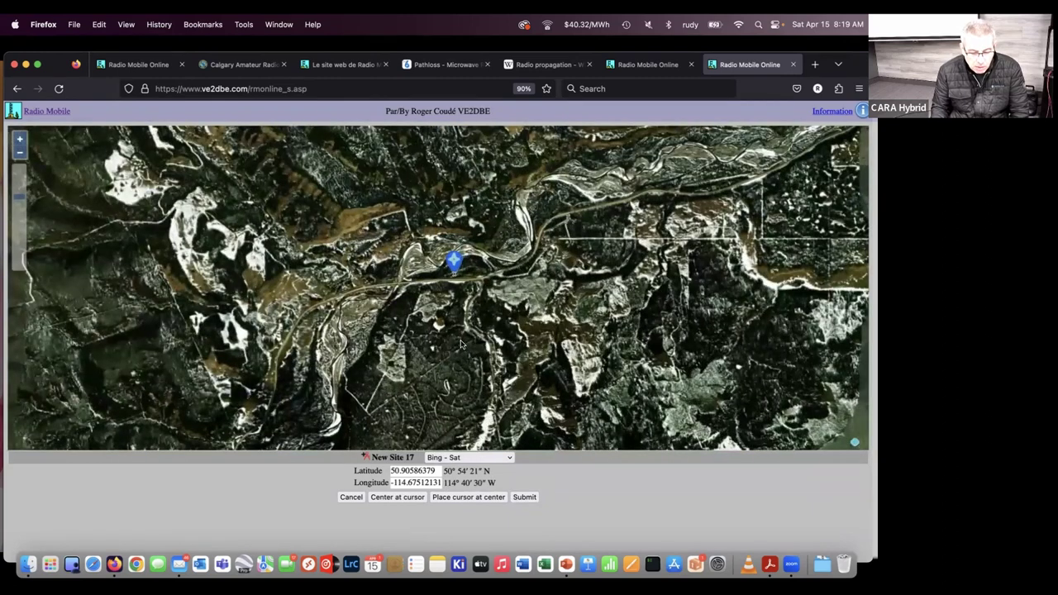
{"action": "left_click", "coordinate": [454, 265]}
{"action": "mouse_move", "coordinate": [454, 265]}
{"action": "left_mouse_down"}
{"action": "mouse_move", "coordinate": [438, 248]}
{"action": "mouse_move", "coordinate": [419, 251]}
{"action": "mouse_move", "coordinate": [450, 253]}
{"action": "mouse_move", "coordinate": [464, 267]}
{"action": "mouse_move", "coordinate": [464, 257]}
{"action": "left_mouse_up"}
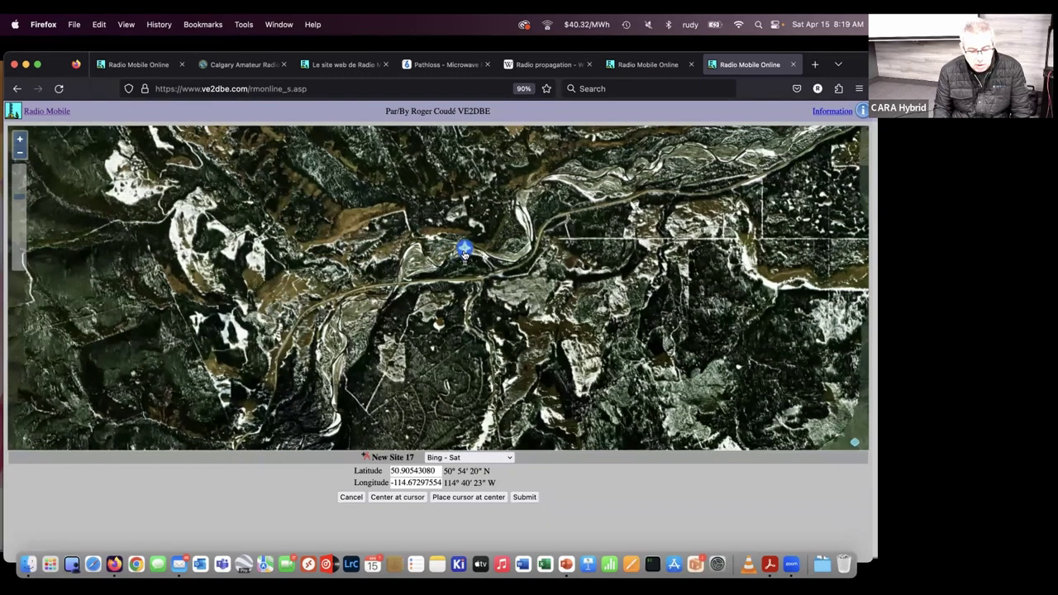
Move the marker northwest onto the ridge, ending at 50.91688698, -114.69623566
{"action": "mouse_move", "coordinate": [464, 256]}
{"action": "left_mouse_down"}
{"action": "mouse_move", "coordinate": [434, 257]}
{"action": "mouse_move", "coordinate": [409, 237]}
{"action": "mouse_move", "coordinate": [407, 201]}
{"action": "left_mouse_up"}
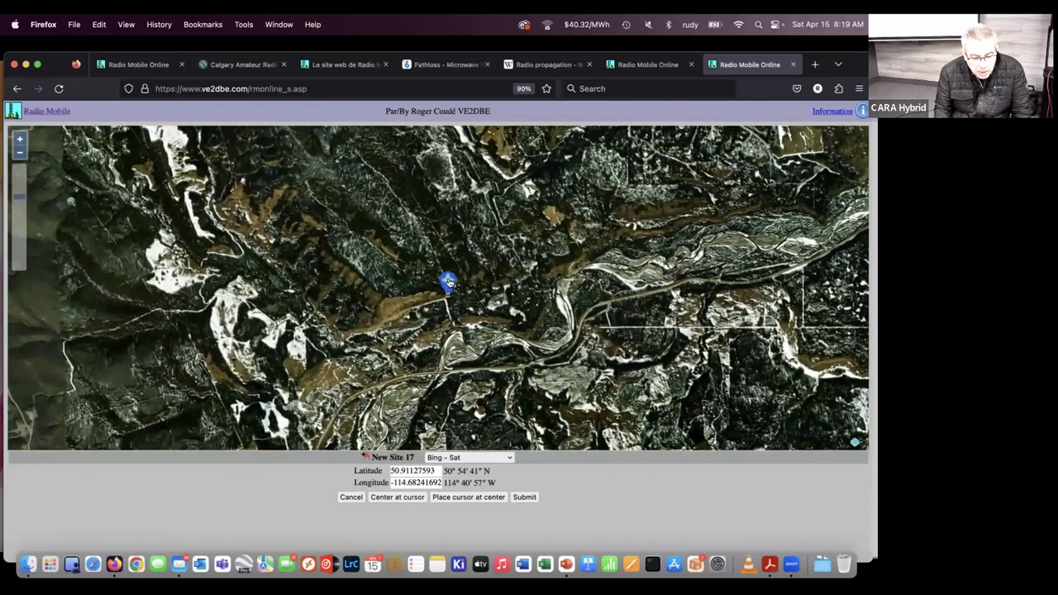
{"action": "mouse_move", "coordinate": [447, 280]}
{"action": "left_mouse_down"}
{"action": "mouse_move", "coordinate": [372, 251]}
{"action": "mouse_move", "coordinate": [378, 221]}
{"action": "left_mouse_up"}
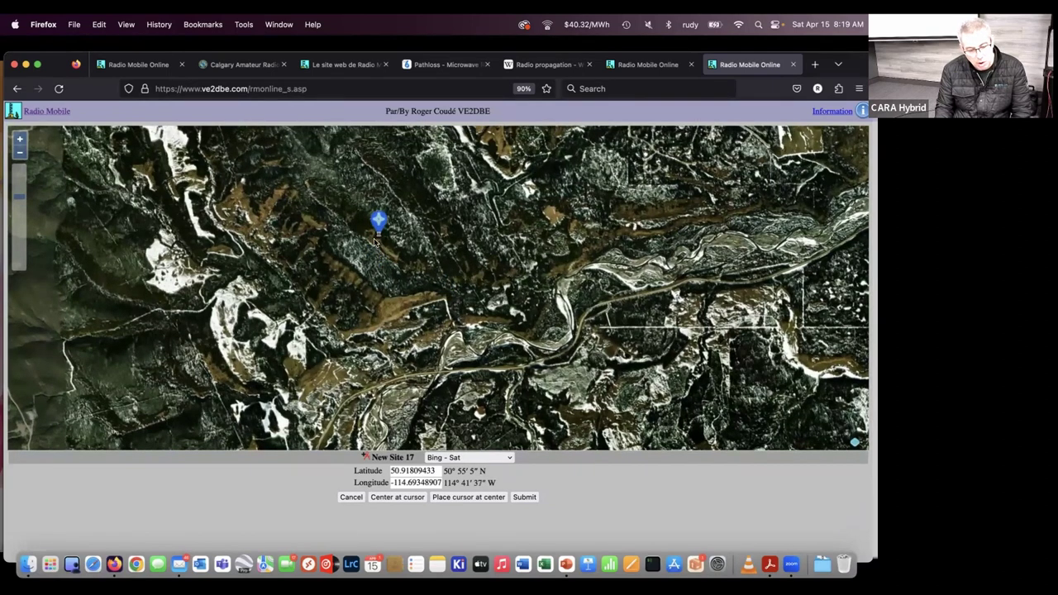
{"action": "left_click_drag", "start_coordinate": [383, 225], "coordinate": [381, 222]}
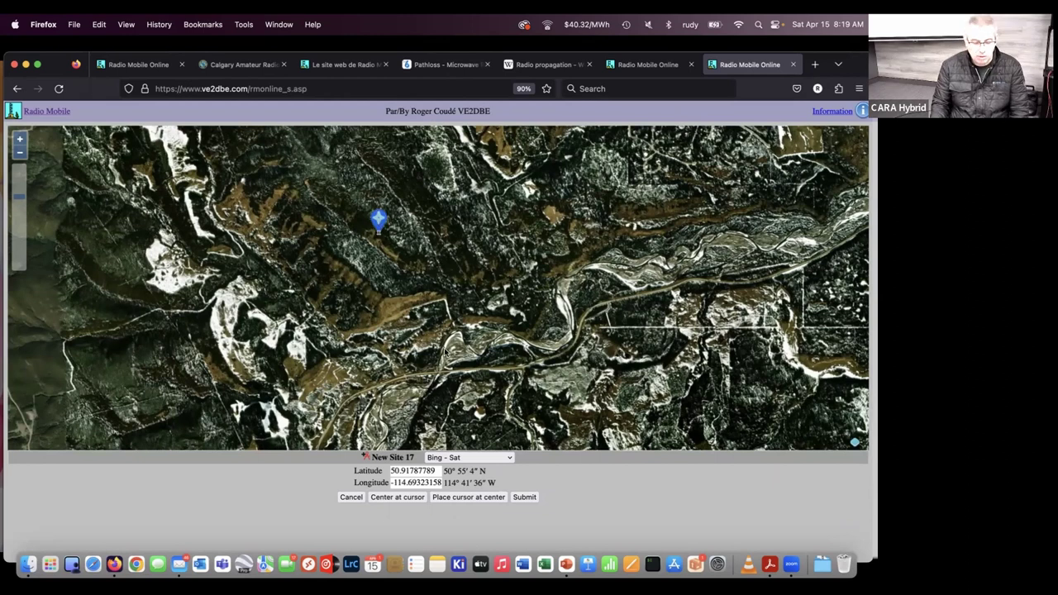
{"action": "scroll", "coordinate": [443, 343], "scroll_direction": "up", "scroll_amount": 5}
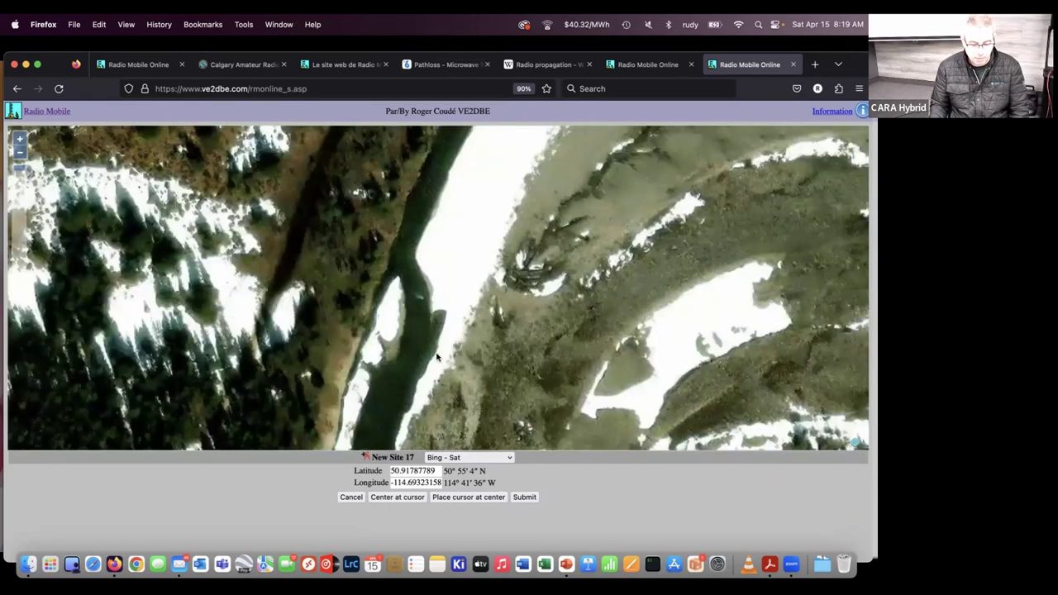
{"action": "scroll", "coordinate": [438, 357], "scroll_direction": "down", "scroll_amount": 5}
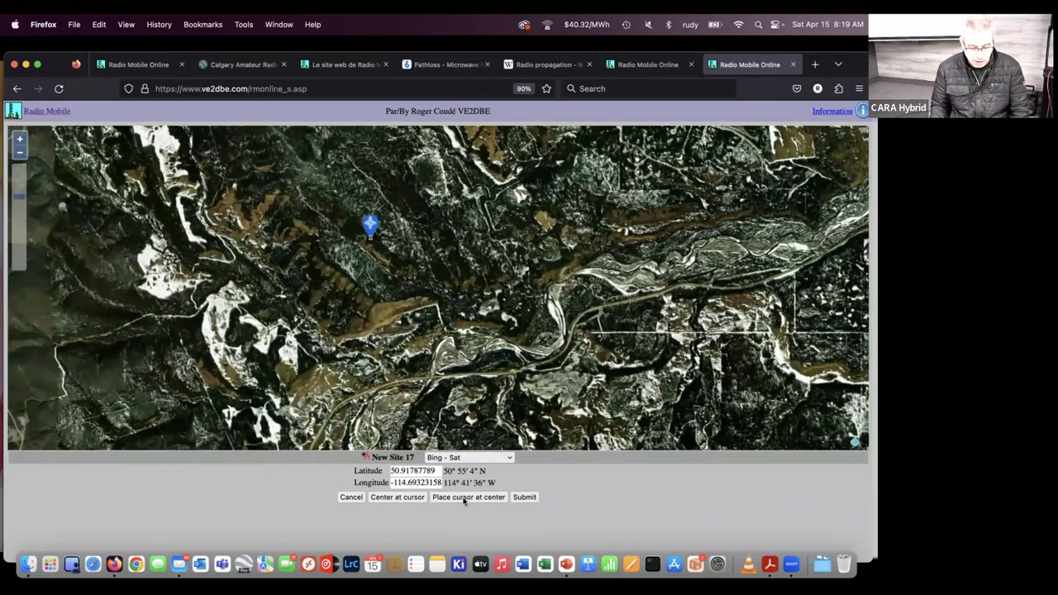
{"action": "left_click", "coordinate": [462, 500]}
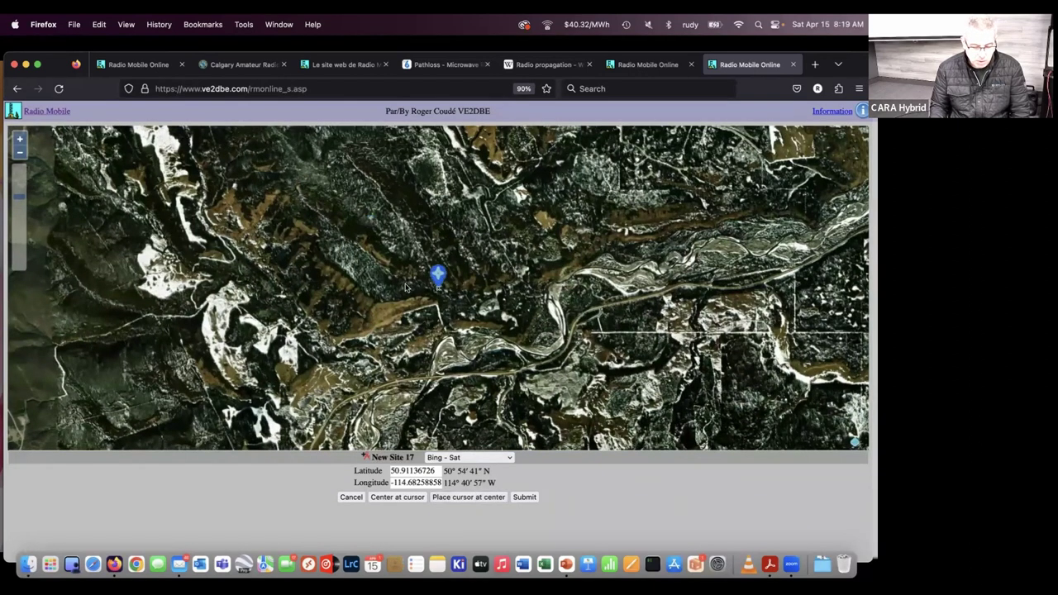
{"action": "mouse_move", "coordinate": [430, 273]}
{"action": "left_mouse_down"}
{"action": "mouse_move", "coordinate": [351, 219]}
{"action": "mouse_move", "coordinate": [356, 235]}
{"action": "left_mouse_up"}
{"action": "left_click_drag", "start_coordinate": [314, 263], "coordinate": [430, 317]}
Submit the placed location and save it to My Sites as 'Prairie Mtn' (elevation 1550.5 m)
{"action": "left_click", "coordinate": [524, 499]}
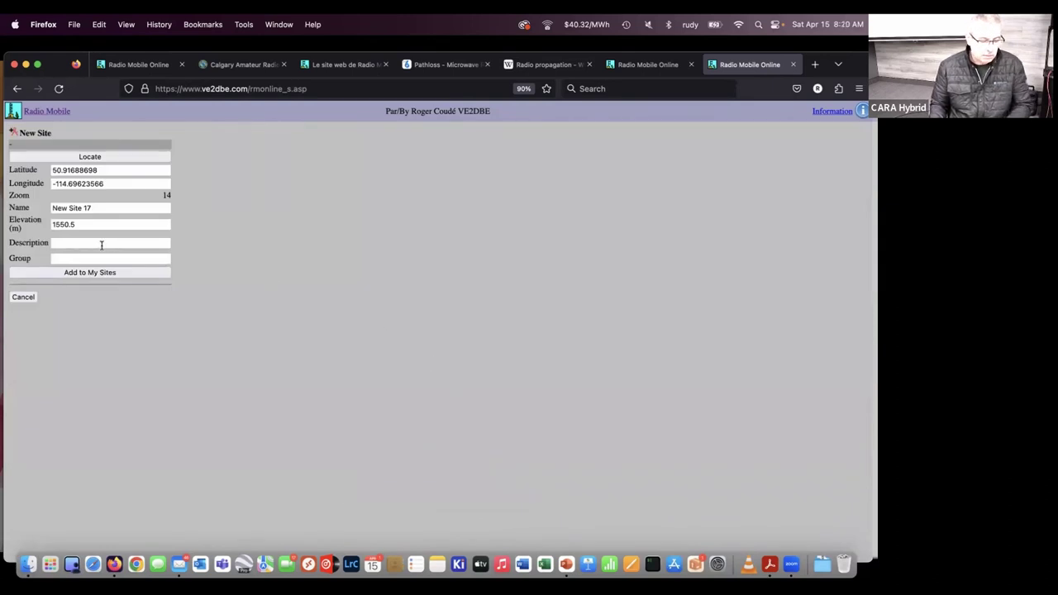
{"action": "left_click_drag", "start_coordinate": [97, 207], "coordinate": [12, 196]}
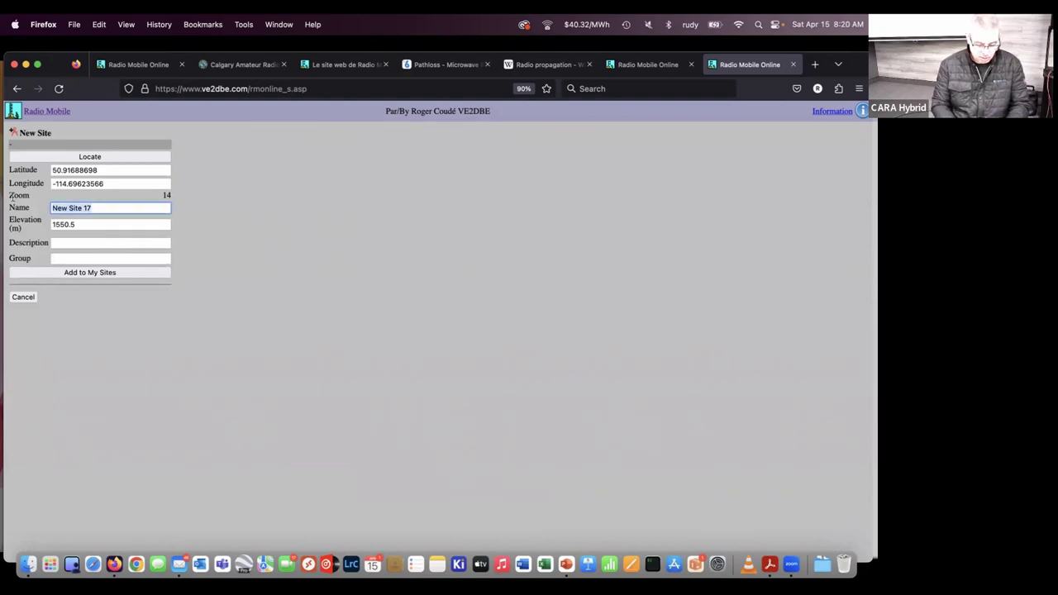
{"action": "type", "text": "Prairie Mtn"}
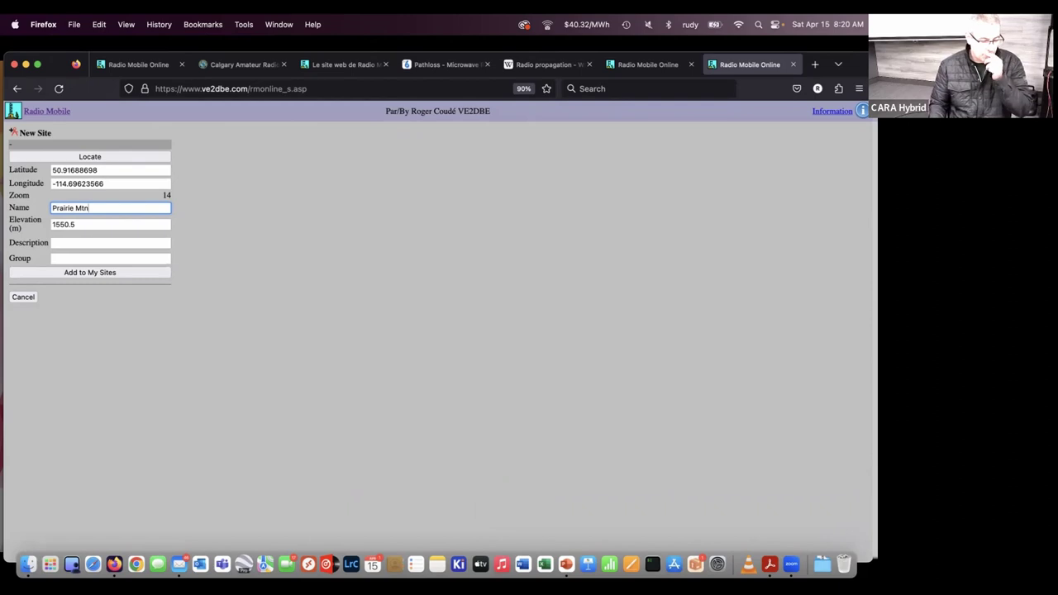
{"action": "left_click", "coordinate": [86, 274]}
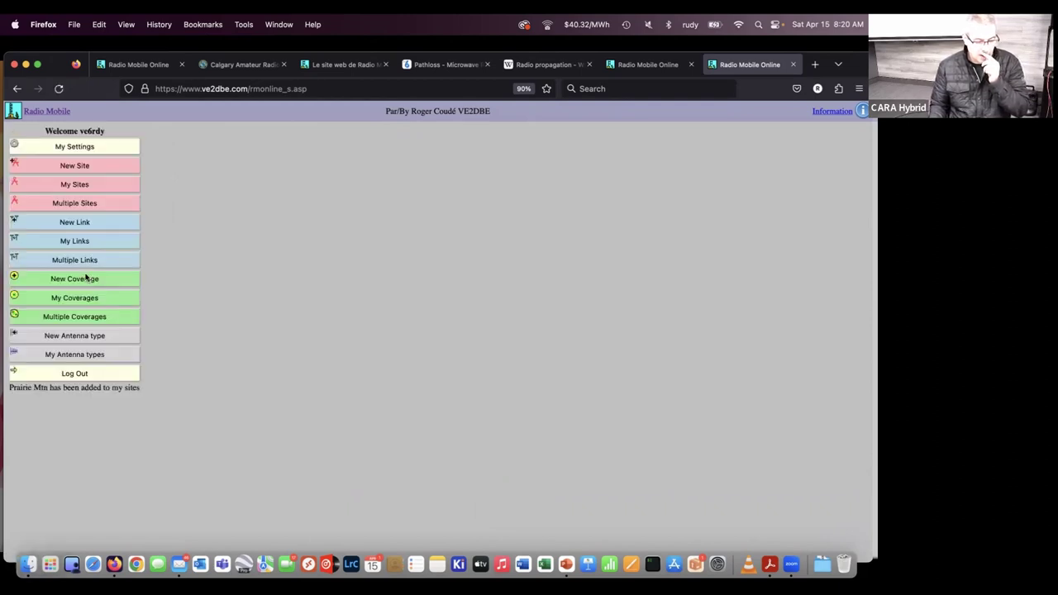
Start New Site 18 and drop its marker just east of Red Deer, Alberta (52.29867735, -113.74393235)
{"action": "left_click", "coordinate": [74, 166]}
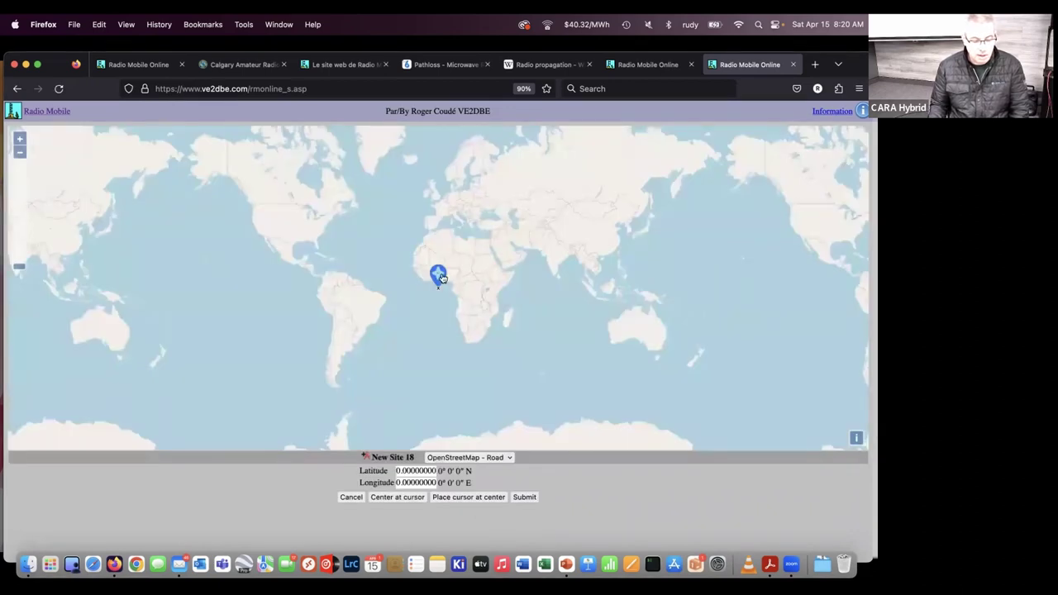
{"action": "left_click_drag", "start_coordinate": [438, 277], "coordinate": [275, 210]}
{"action": "scroll", "coordinate": [337, 346], "scroll_direction": "up", "scroll_amount": 2}
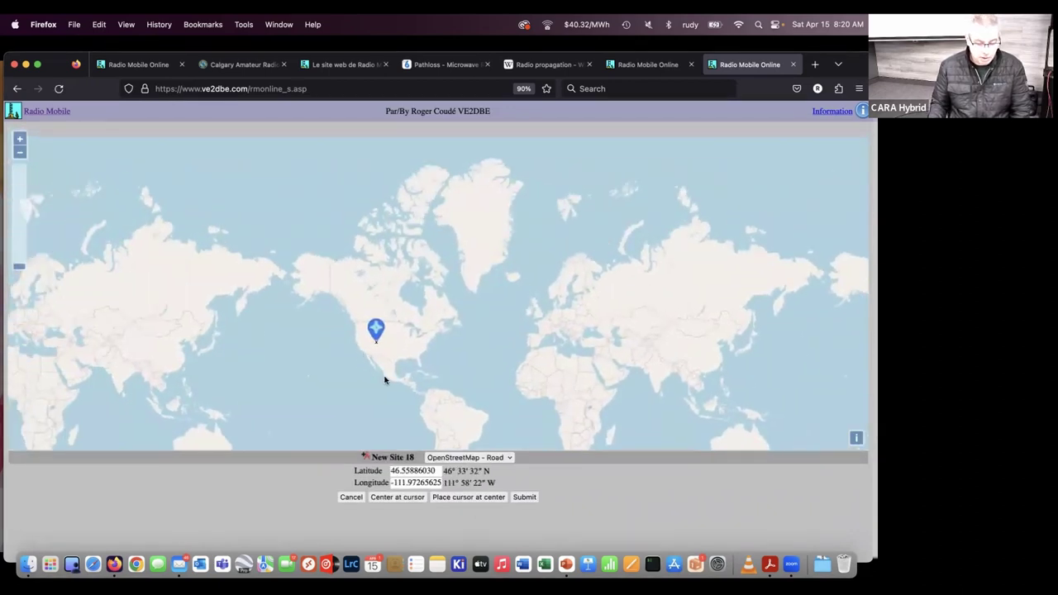
{"action": "scroll", "coordinate": [354, 345], "scroll_direction": "up", "scroll_amount": 2}
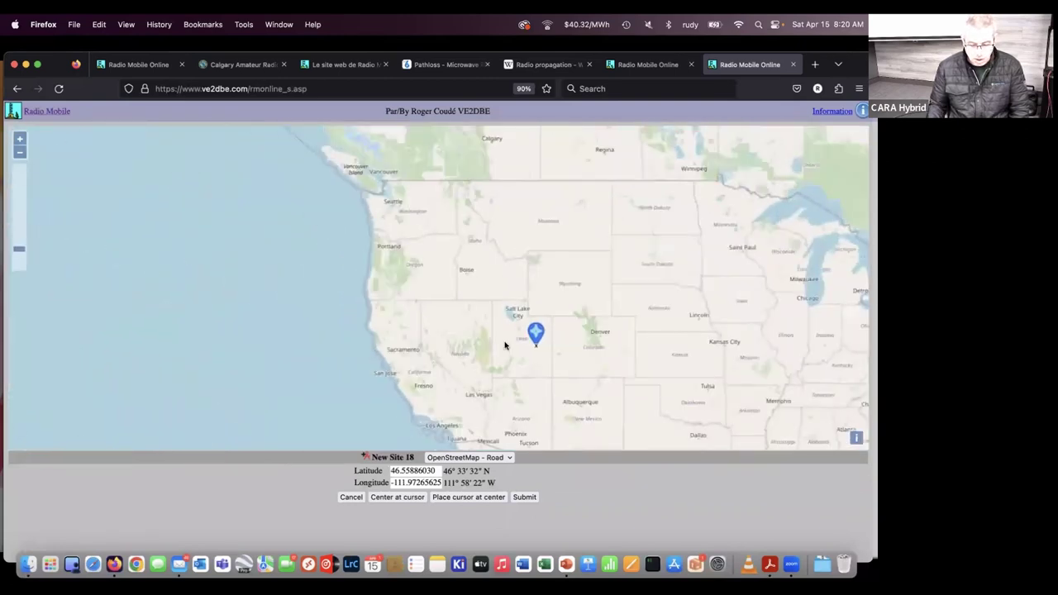
{"action": "mouse_move", "coordinate": [526, 351]}
{"action": "left_mouse_down"}
{"action": "mouse_move", "coordinate": [494, 182]}
{"action": "mouse_move", "coordinate": [471, 254]}
{"action": "mouse_move", "coordinate": [494, 354]}
{"action": "mouse_move", "coordinate": [488, 278]}
{"action": "left_mouse_up"}
{"action": "scroll", "coordinate": [438, 332], "scroll_direction": "up", "scroll_amount": 2}
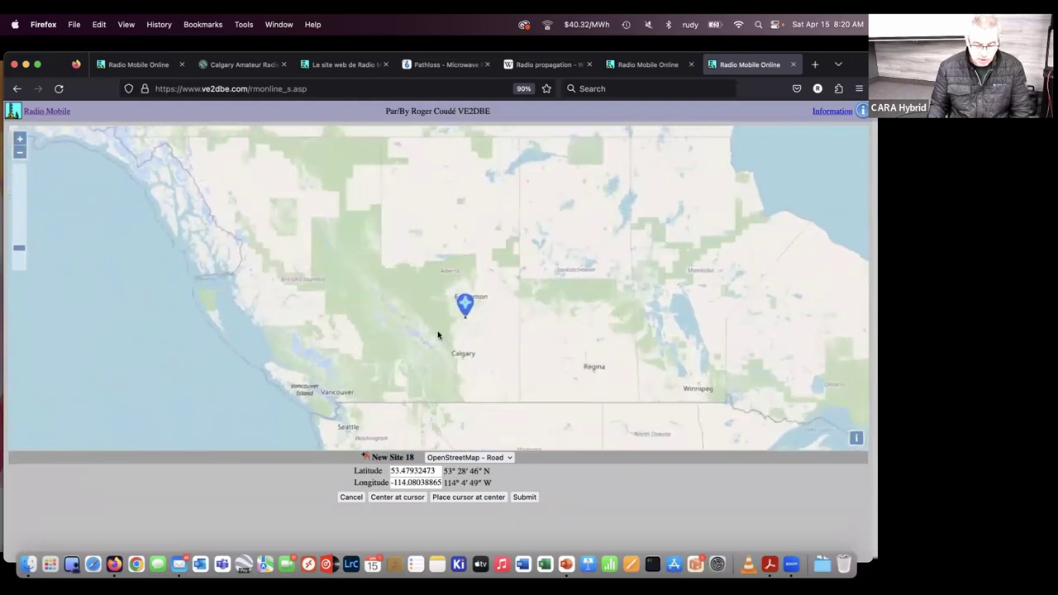
{"action": "scroll", "coordinate": [438, 334], "scroll_direction": "up", "scroll_amount": 2}
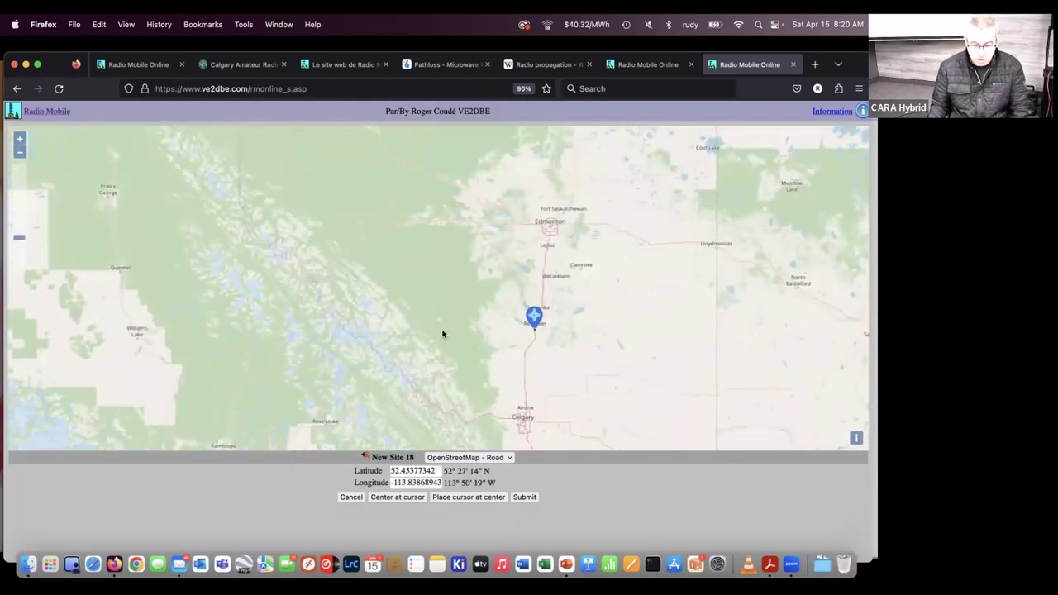
{"action": "scroll", "coordinate": [442, 334], "scroll_direction": "up", "scroll_amount": 3}
{"action": "scroll", "coordinate": [347, 324], "scroll_direction": "down", "scroll_amount": 1}
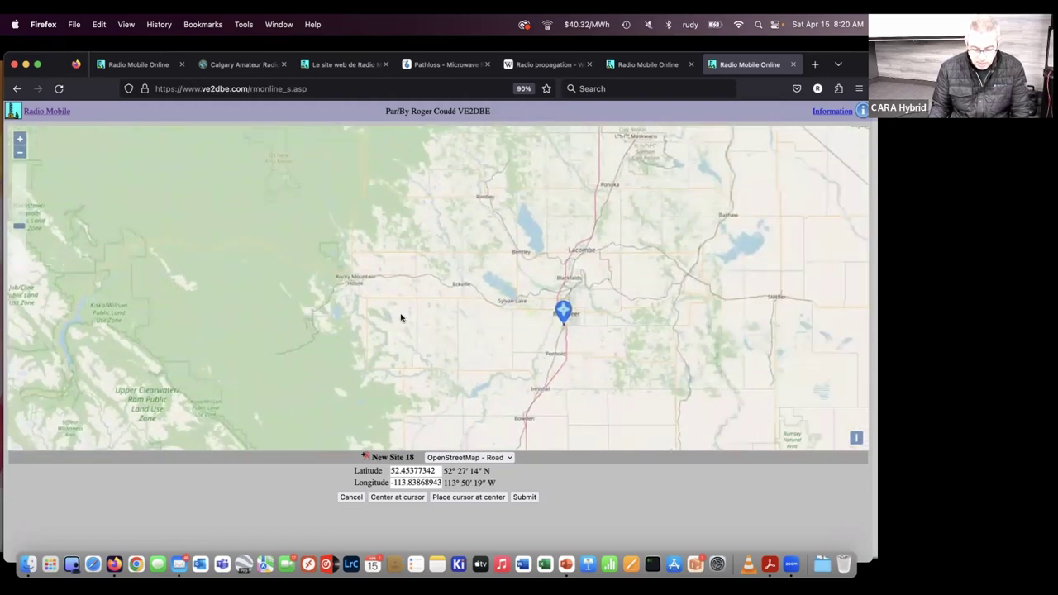
{"action": "scroll", "coordinate": [406, 317], "scroll_direction": "up", "scroll_amount": 1}
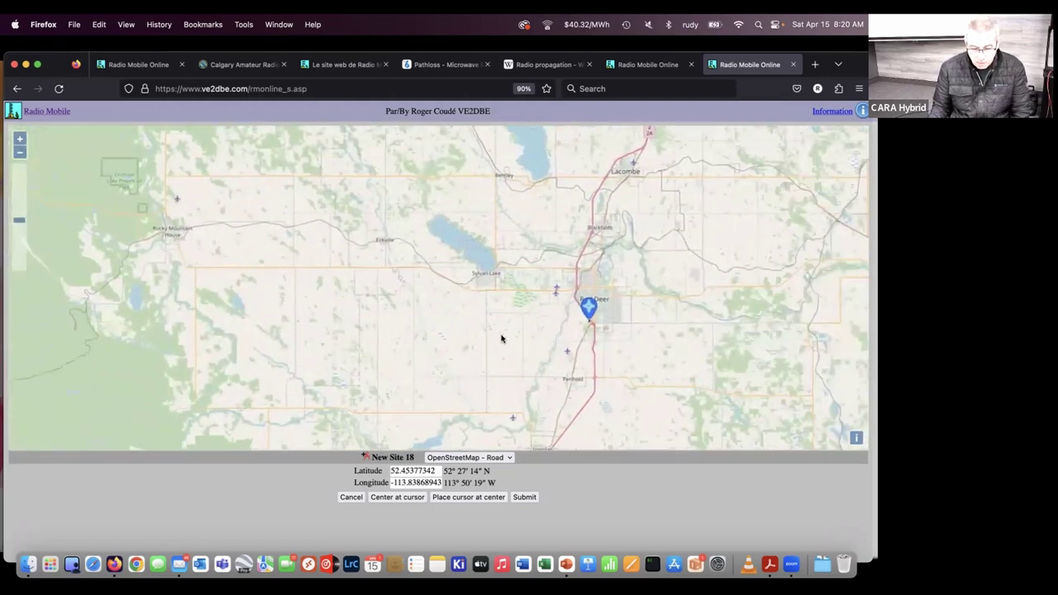
{"action": "left_click_drag", "start_coordinate": [579, 276], "coordinate": [566, 276]}
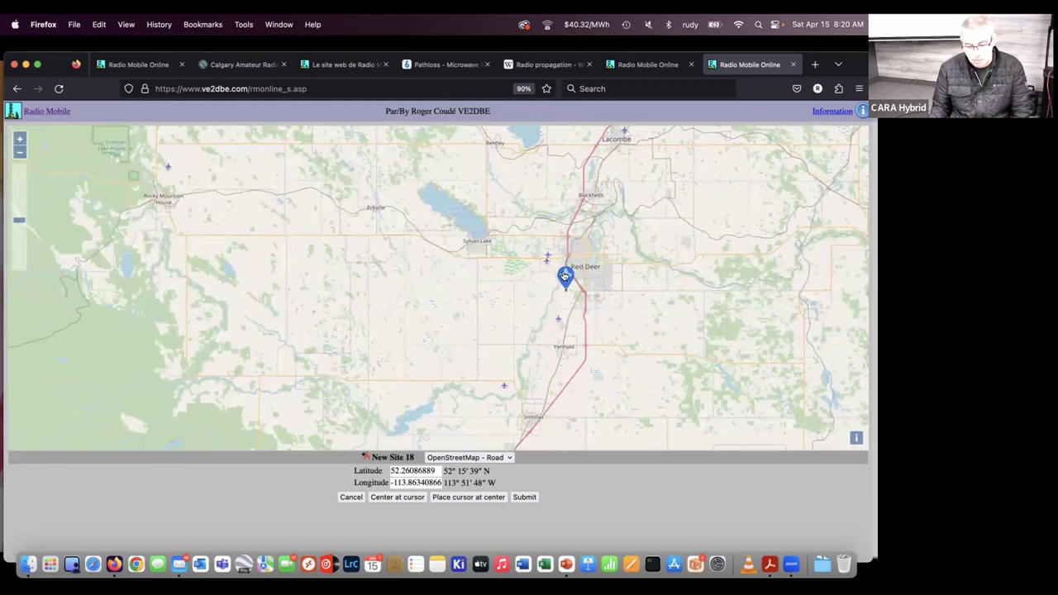
{"action": "mouse_move", "coordinate": [566, 276]}
{"action": "left_mouse_down"}
{"action": "mouse_move", "coordinate": [625, 258]}
{"action": "mouse_move", "coordinate": [615, 252]}
{"action": "left_mouse_up"}
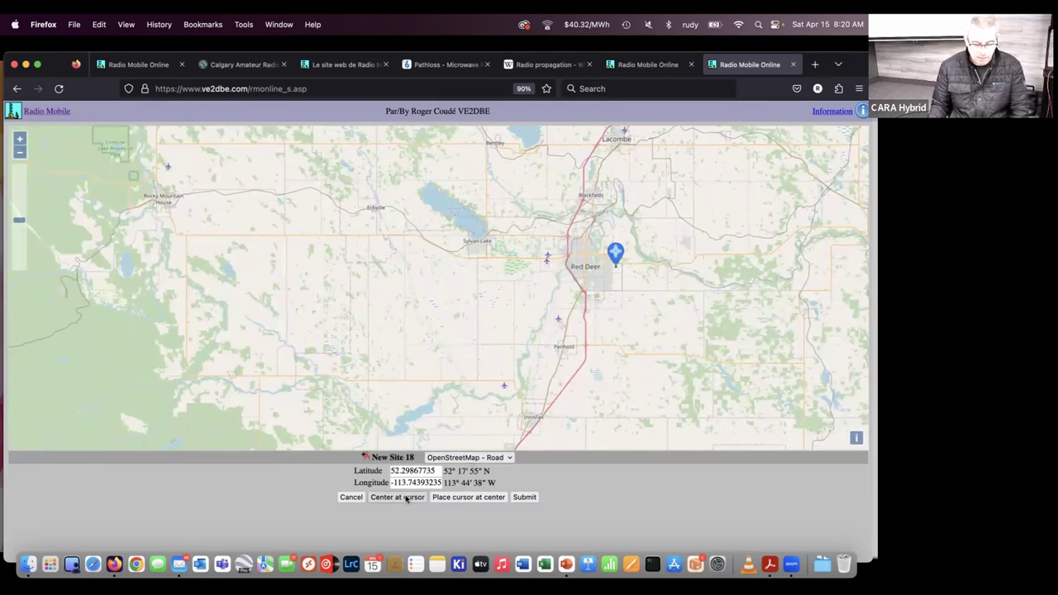
Submit the location and add it to My Sites as 'Red Deer' (elevation 910.9 m)
{"action": "left_click", "coordinate": [524, 497]}
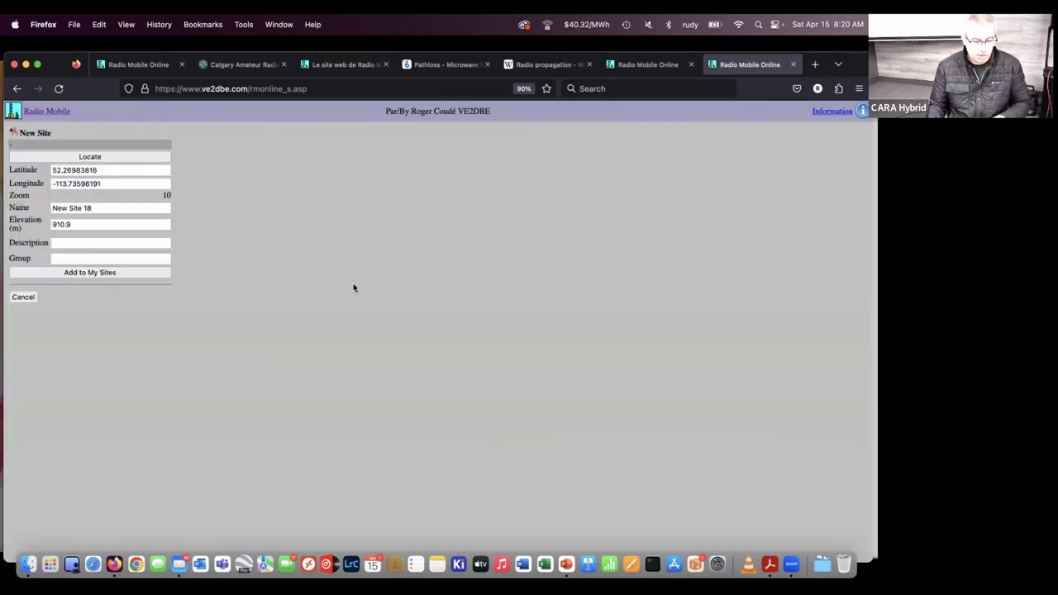
{"action": "left_click_drag", "start_coordinate": [96, 208], "coordinate": [29, 207]}
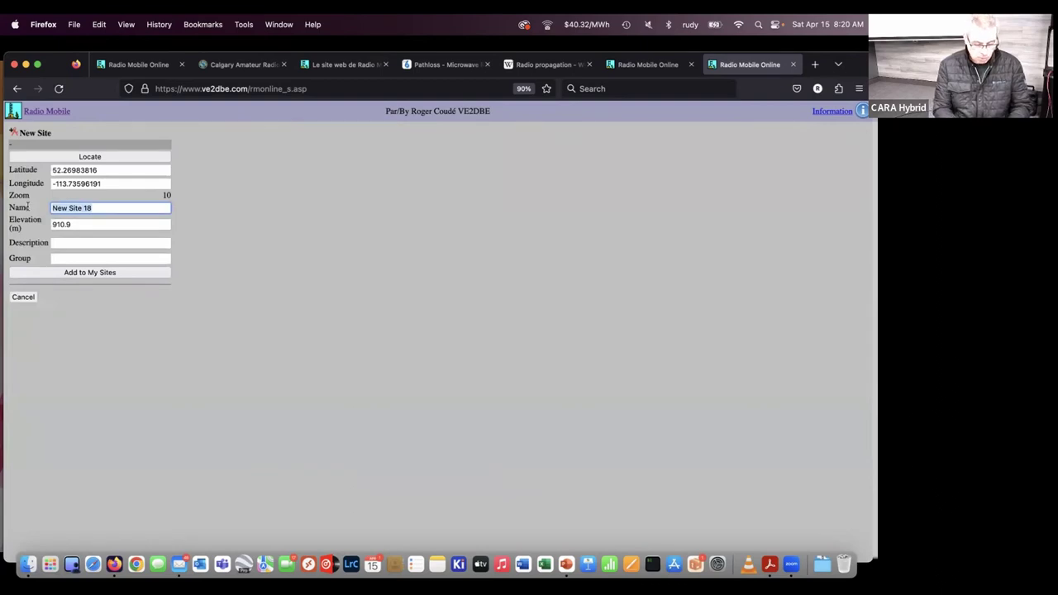
{"action": "type", "text": "Red Deer"}
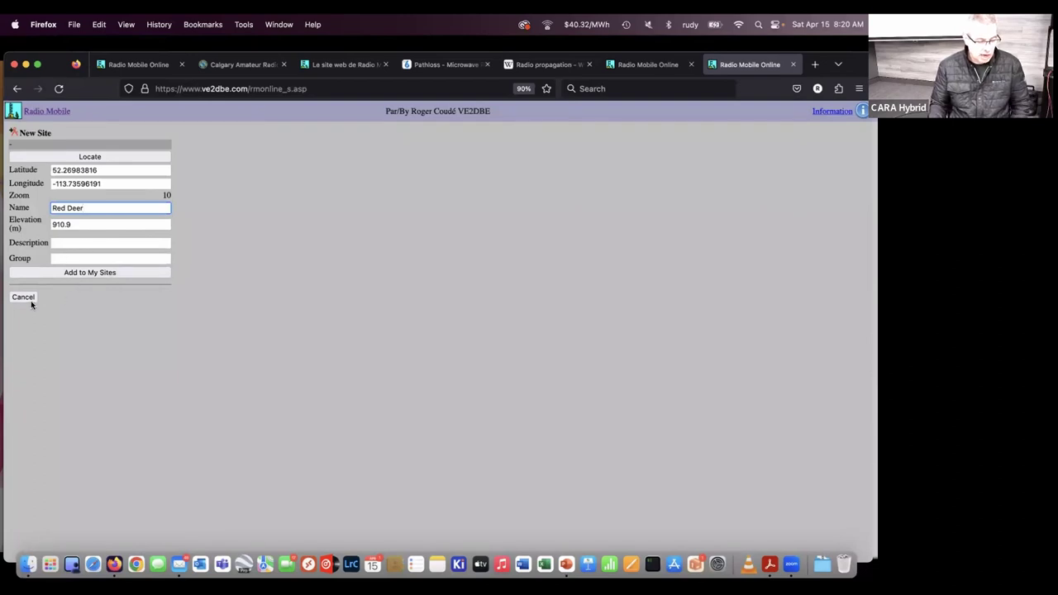
{"action": "left_click", "coordinate": [84, 274]}
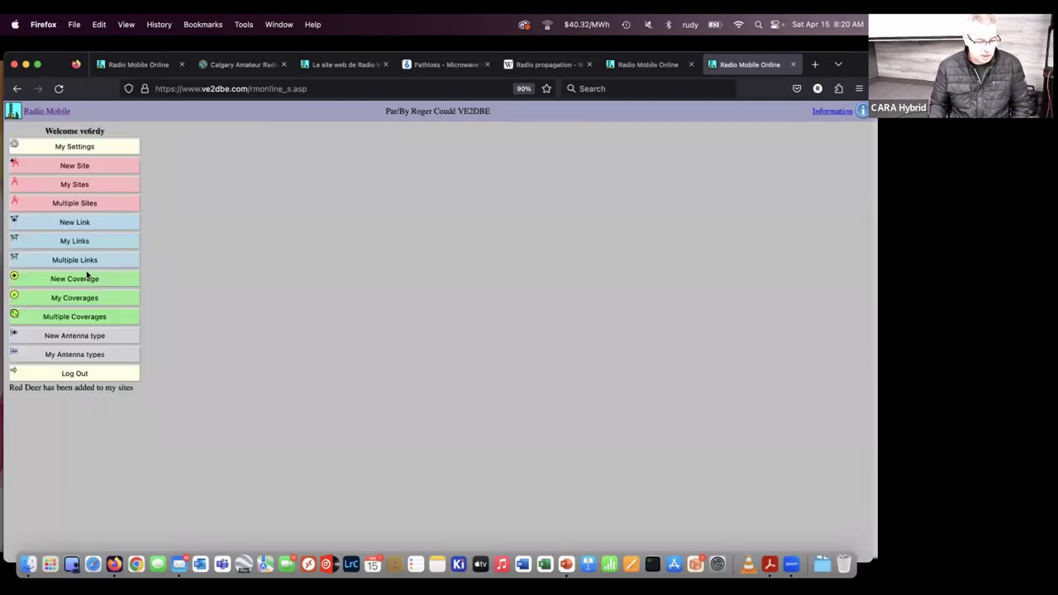
Create a new link from Prairie Mtn to Red Deer and submit it for calculation
{"action": "left_click", "coordinate": [75, 222]}
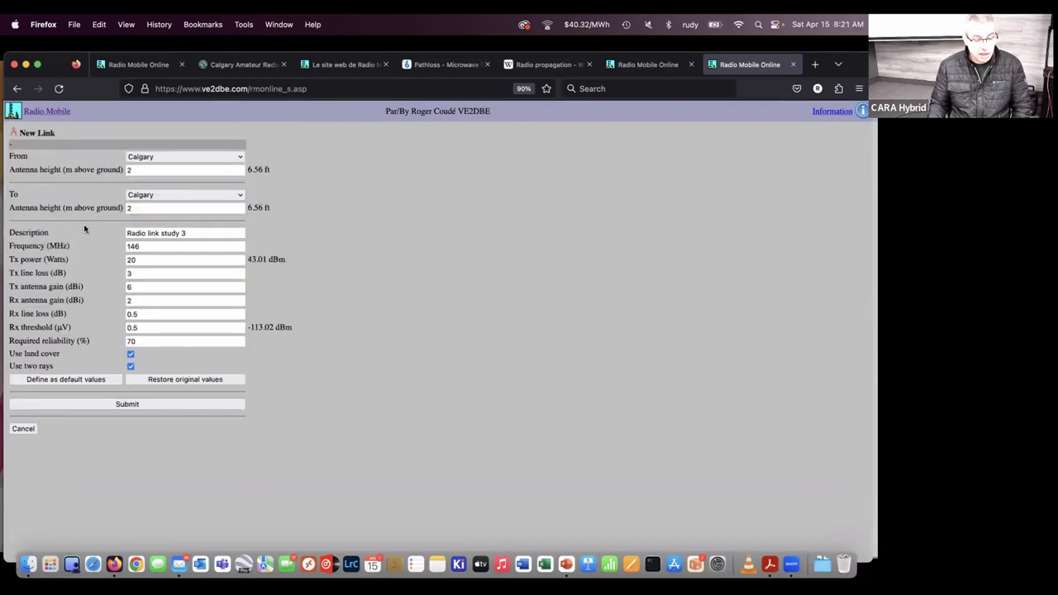
{"action": "left_click", "coordinate": [139, 157]}
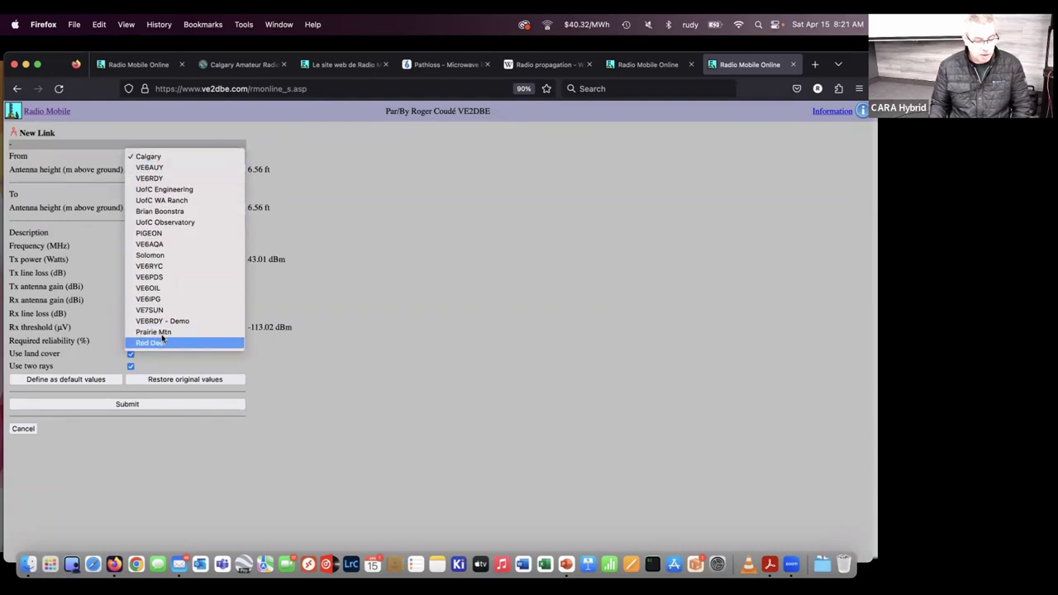
{"action": "left_click", "coordinate": [149, 329]}
{"action": "left_click", "coordinate": [155, 195]}
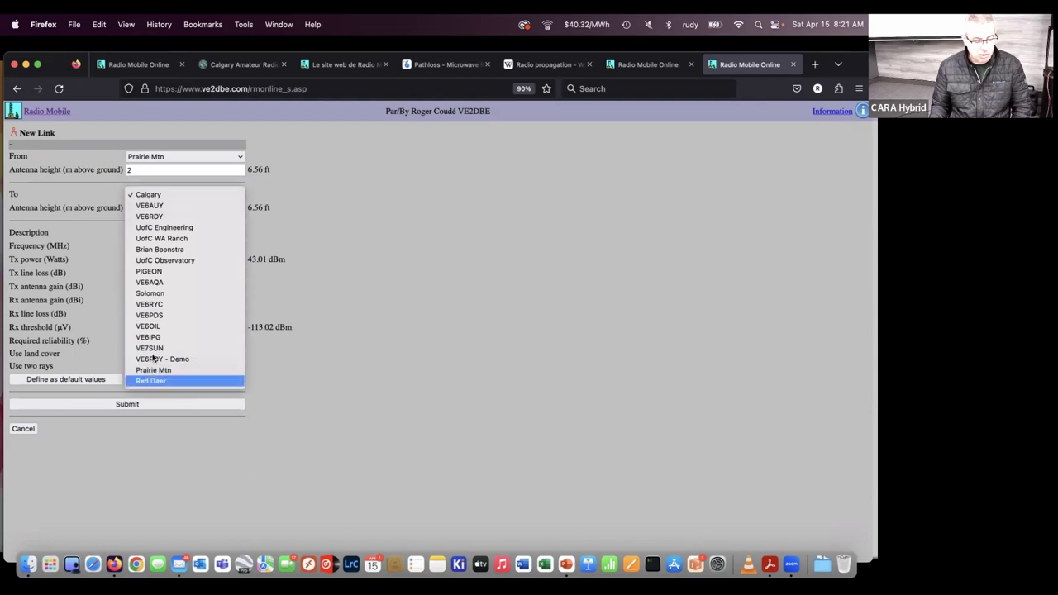
{"action": "left_click", "coordinate": [157, 381]}
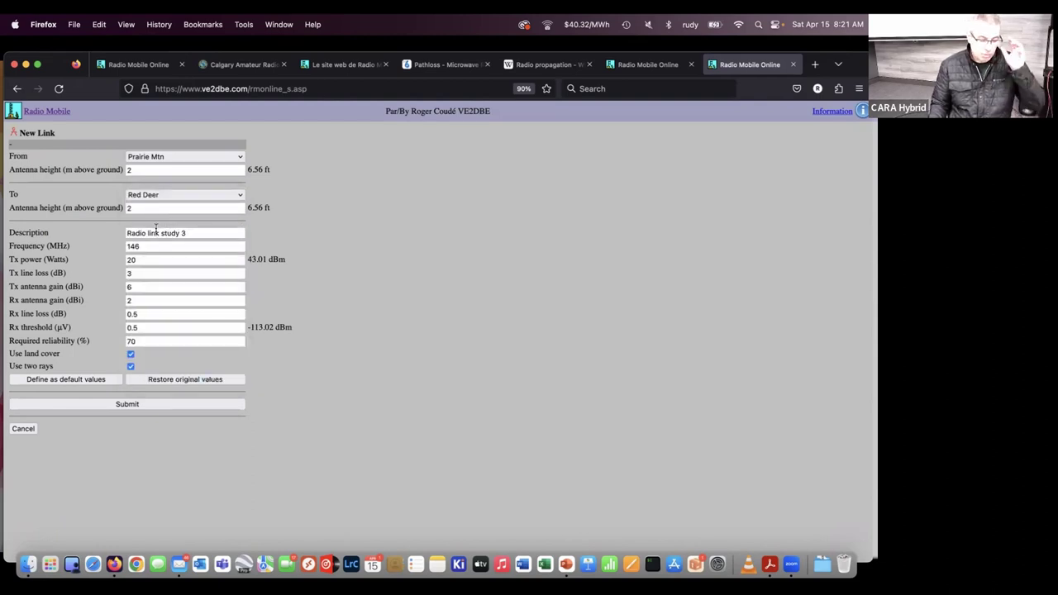
{"action": "left_click", "coordinate": [128, 404]}
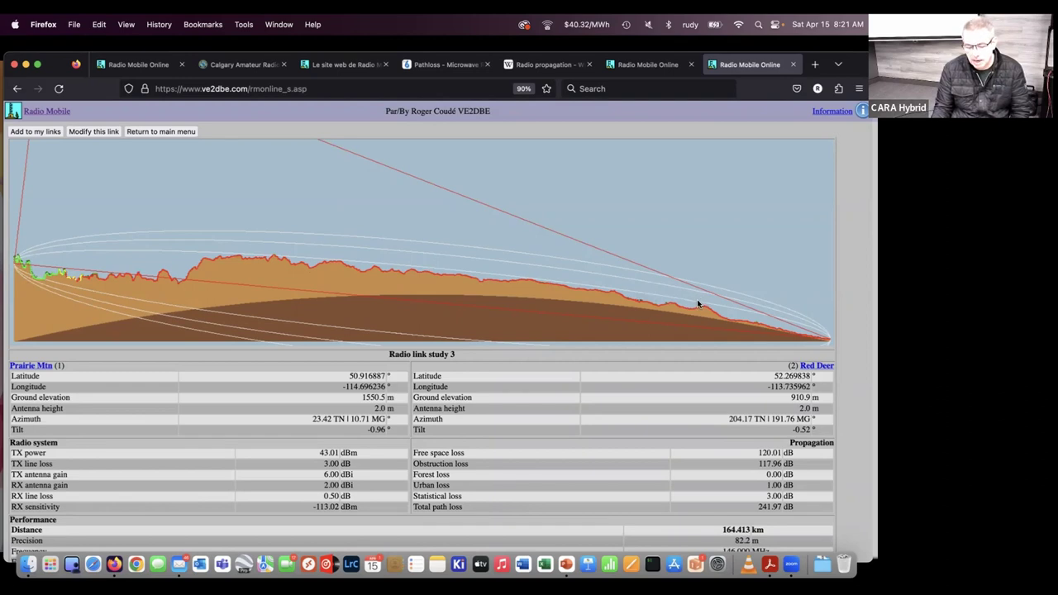
Scroll through the Radio link study 3 results and map, then back to the top
{"action": "scroll", "coordinate": [110, 298], "scroll_direction": "up", "scroll_amount": 1}
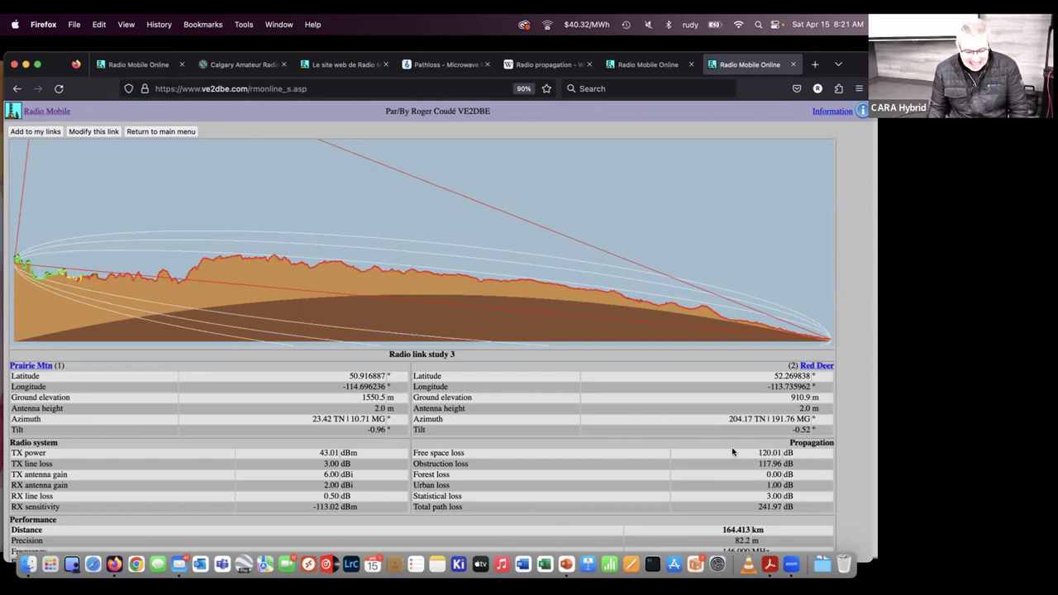
{"action": "scroll", "coordinate": [757, 450], "scroll_direction": "down", "scroll_amount": 2}
{"action": "scroll", "coordinate": [757, 450], "scroll_direction": "down", "scroll_amount": 4}
{"action": "scroll", "coordinate": [760, 456], "scroll_direction": "down", "scroll_amount": 4}
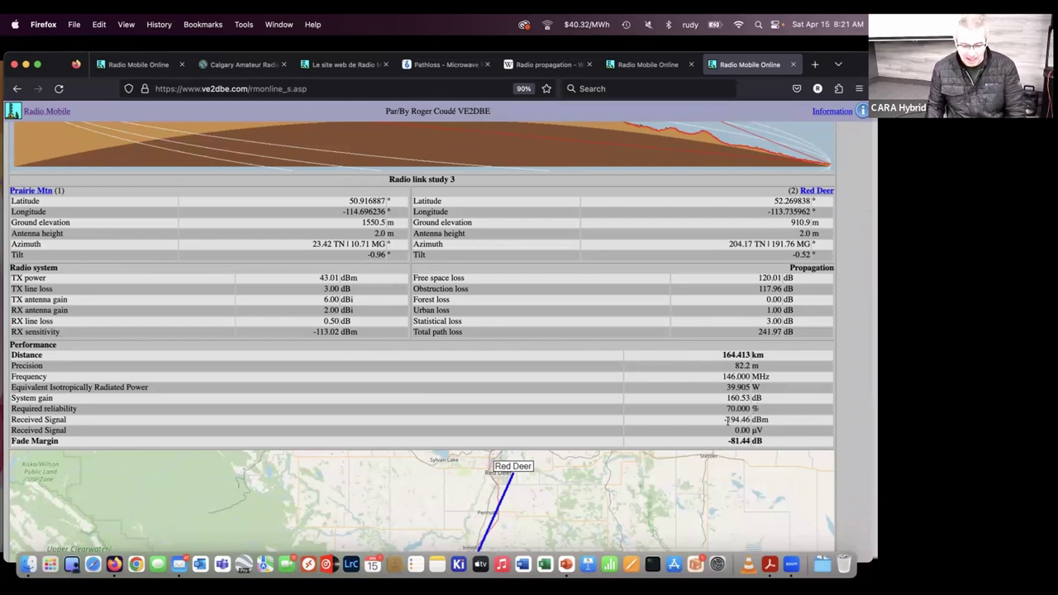
{"action": "scroll", "coordinate": [727, 421], "scroll_direction": "down", "scroll_amount": 5}
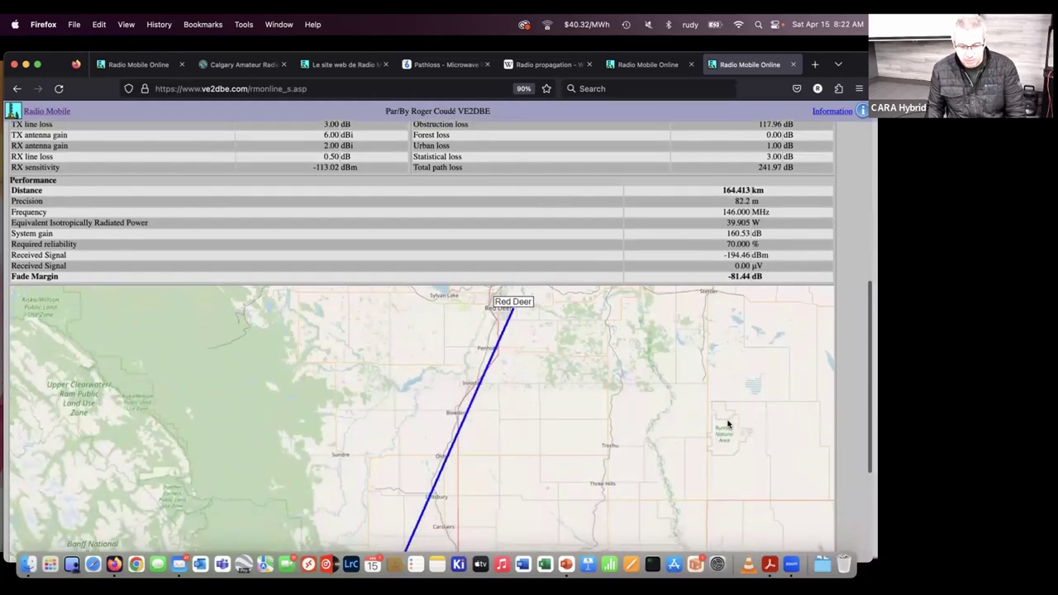
{"action": "scroll", "coordinate": [727, 424], "scroll_direction": "up", "scroll_amount": 4}
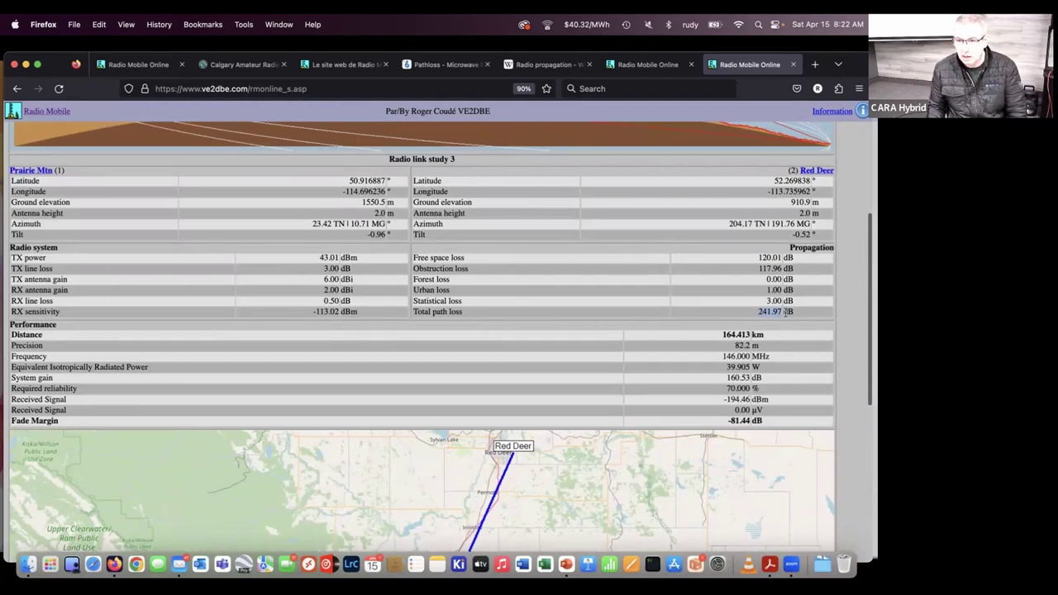
{"action": "scroll", "coordinate": [629, 227], "scroll_direction": "up", "scroll_amount": 5}
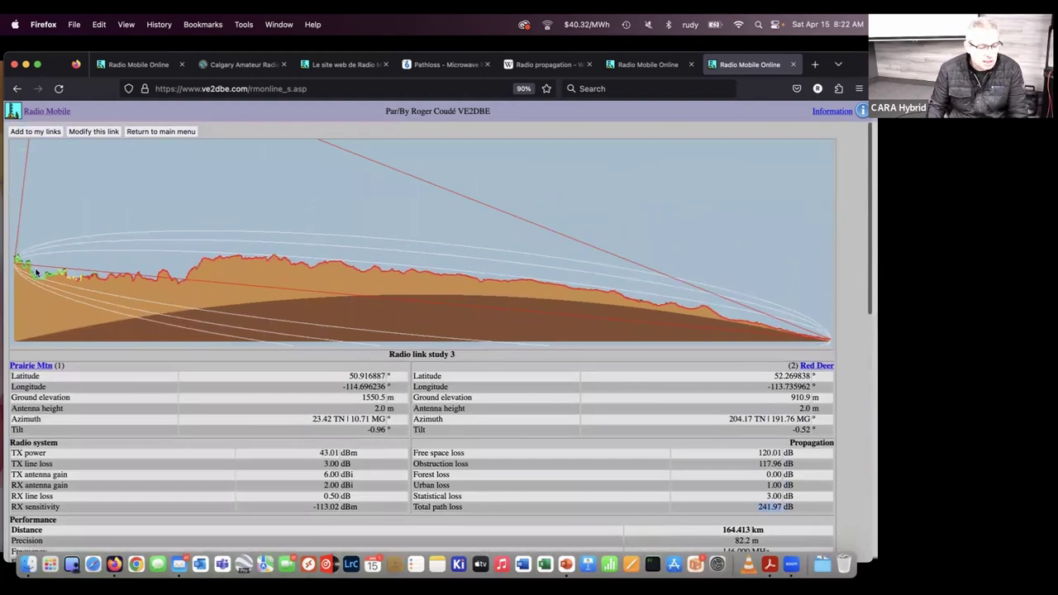
Abandon the link edit and open the saved Prairie Mtn site for modification
{"action": "left_click", "coordinate": [97, 131]}
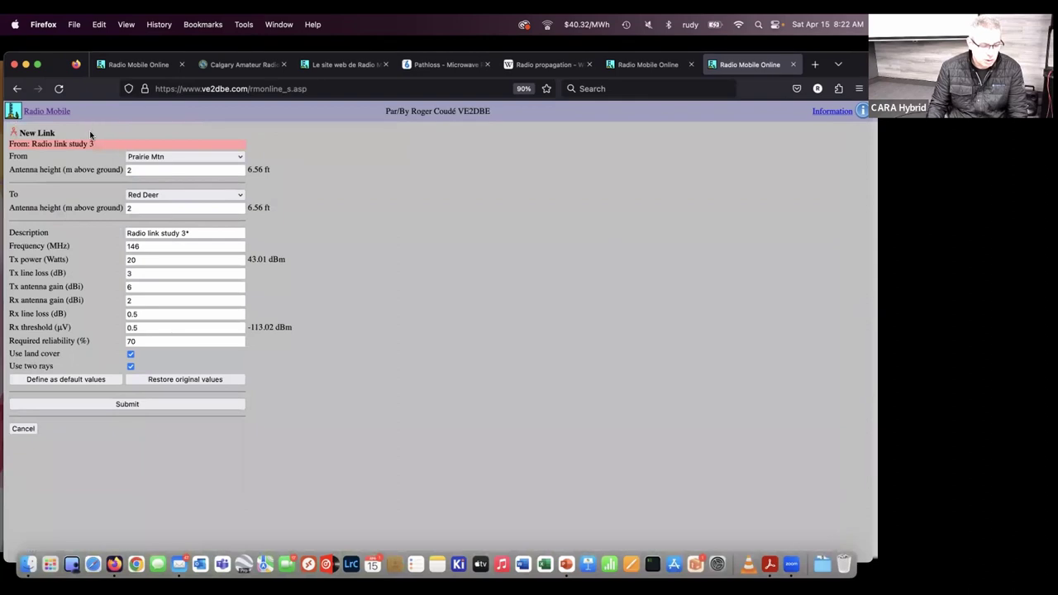
{"action": "left_click", "coordinate": [25, 429]}
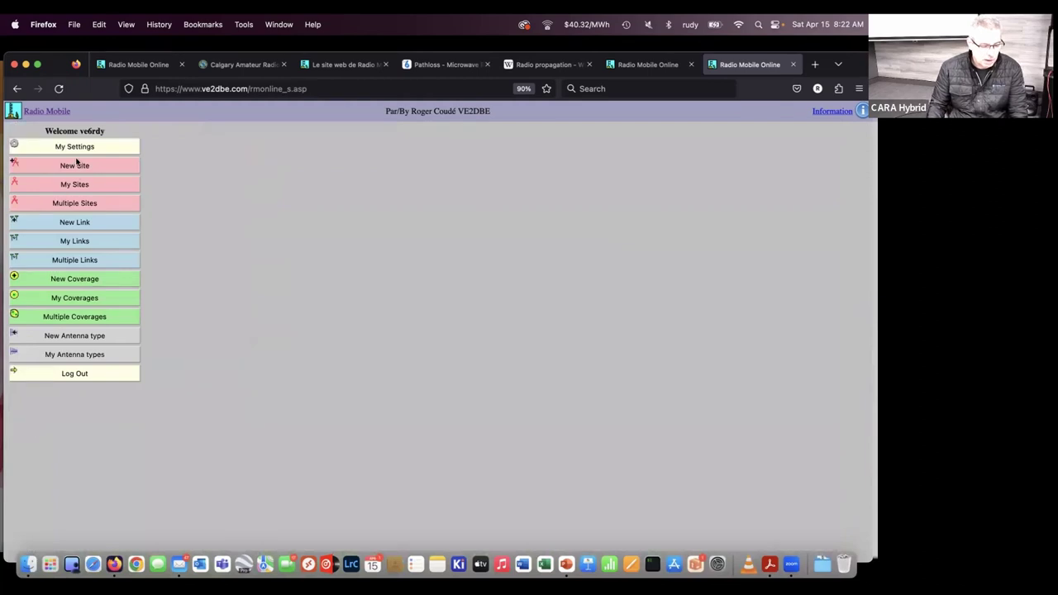
{"action": "left_click", "coordinate": [80, 186]}
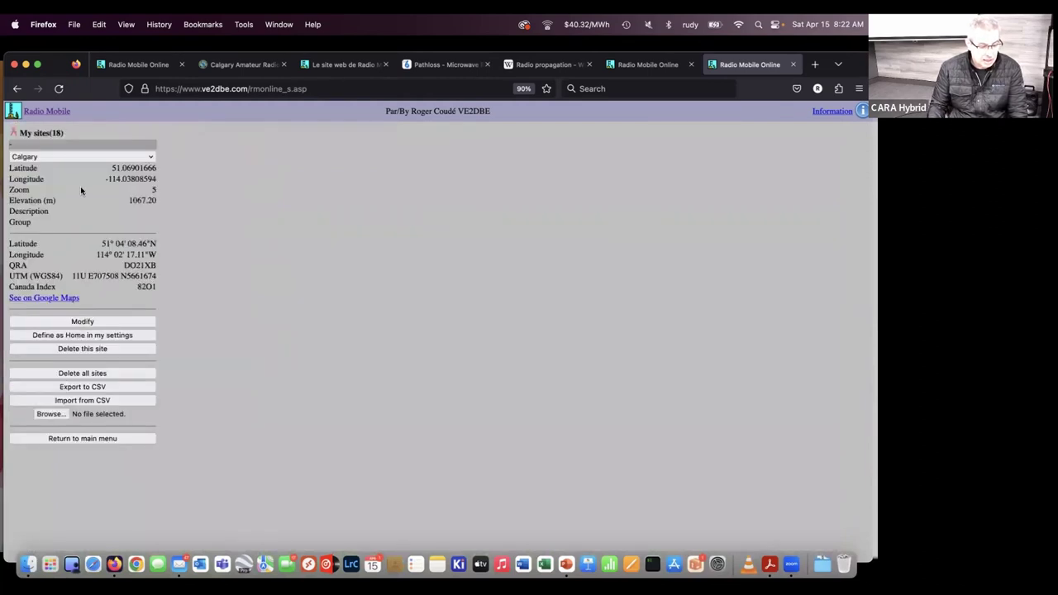
{"action": "left_click", "coordinate": [71, 157]}
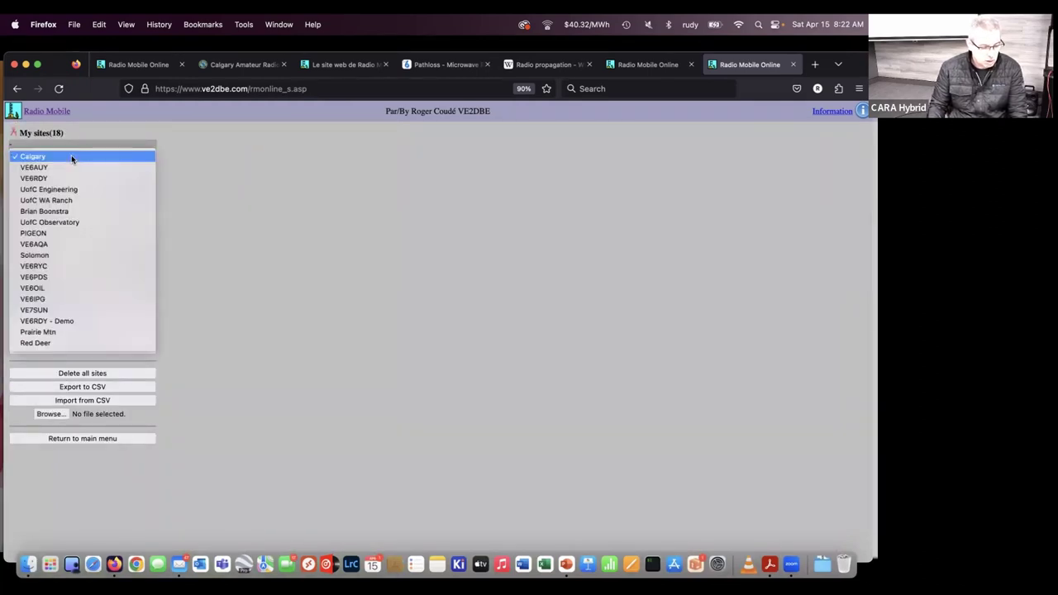
{"action": "left_click", "coordinate": [83, 334]}
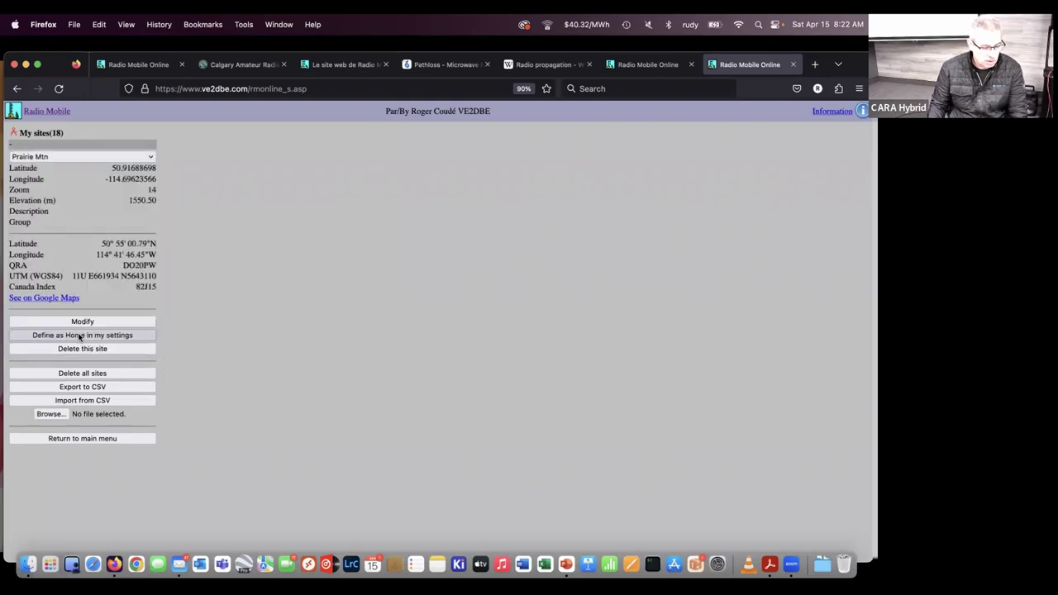
{"action": "left_click", "coordinate": [82, 322]}
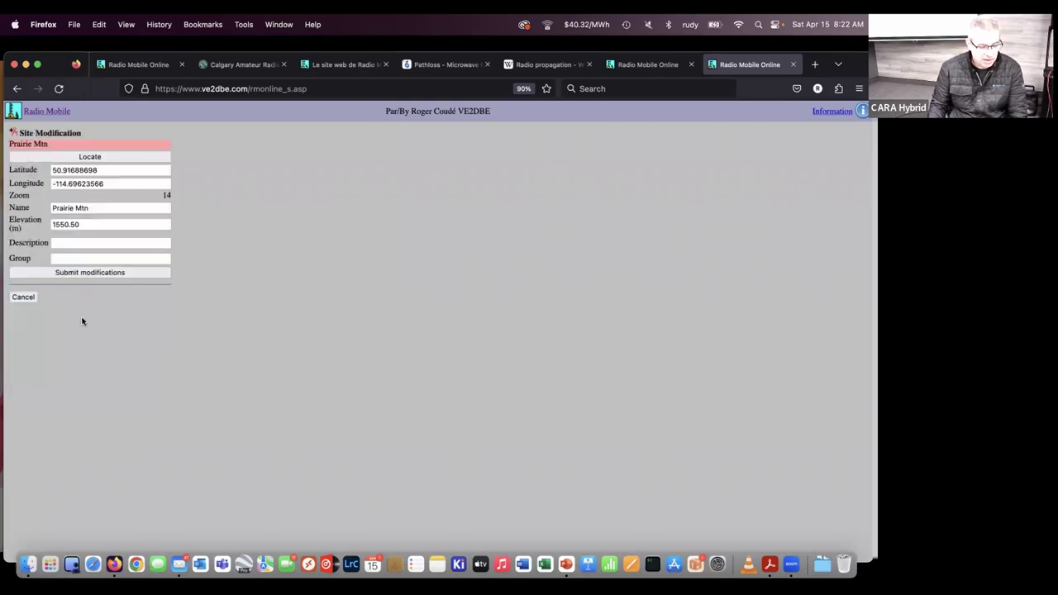
Change Prairie Mtn's coordinates to 50.888, -114.8061, submit, and return to the main menu
{"action": "left_click_drag", "start_coordinate": [63, 170], "coordinate": [109, 171]}
{"action": "type", "text": "888"}
{"action": "left_click", "coordinate": [77, 183]}
{"action": "left_click_drag", "start_coordinate": [68, 184], "coordinate": [122, 184]}
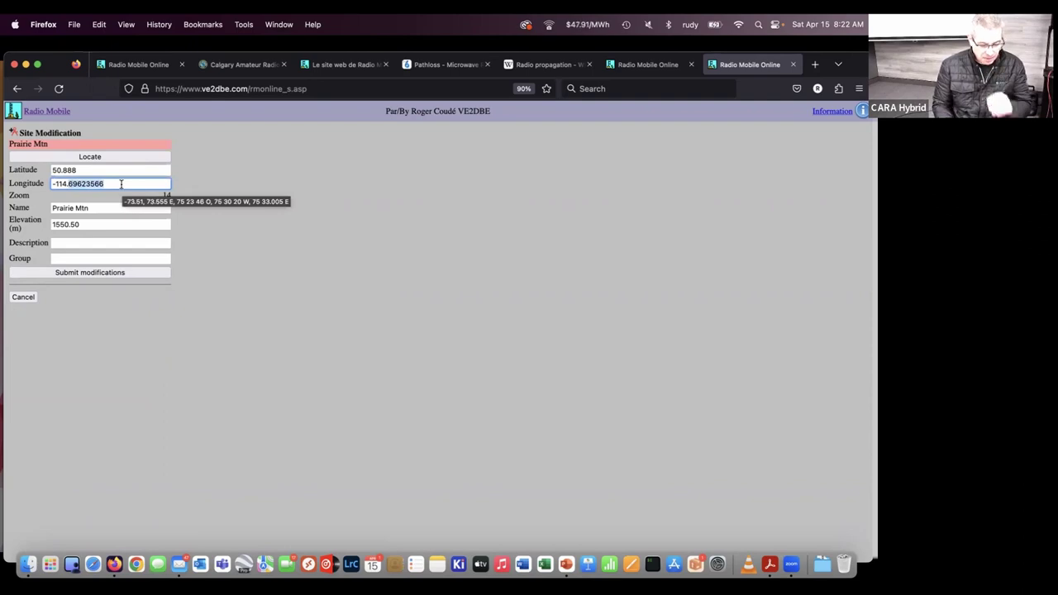
{"action": "type", "text": "8061"}
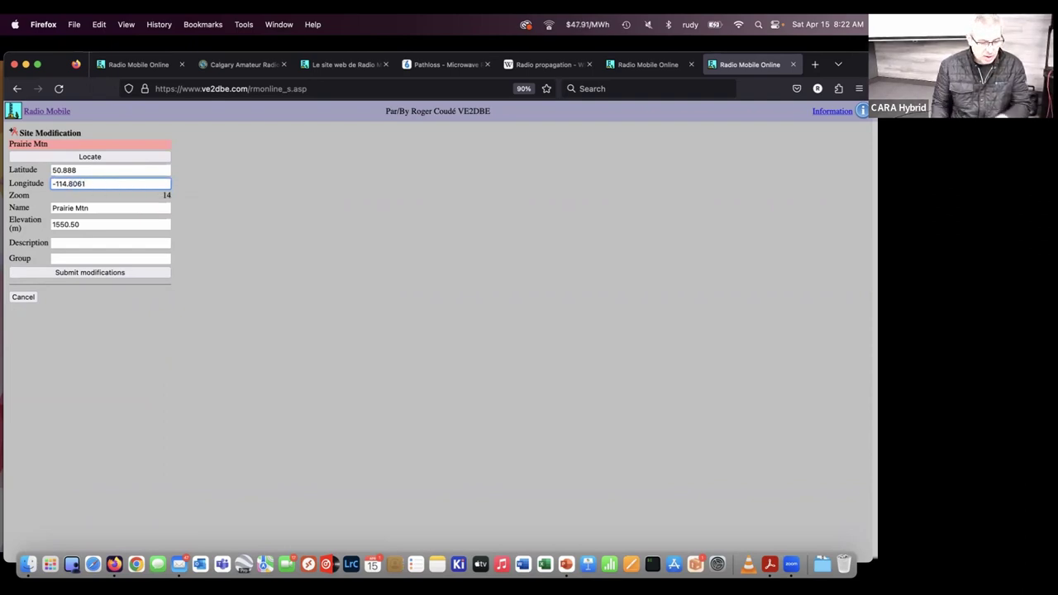
{"action": "left_click", "coordinate": [124, 171]}
{"action": "left_click", "coordinate": [84, 273]}
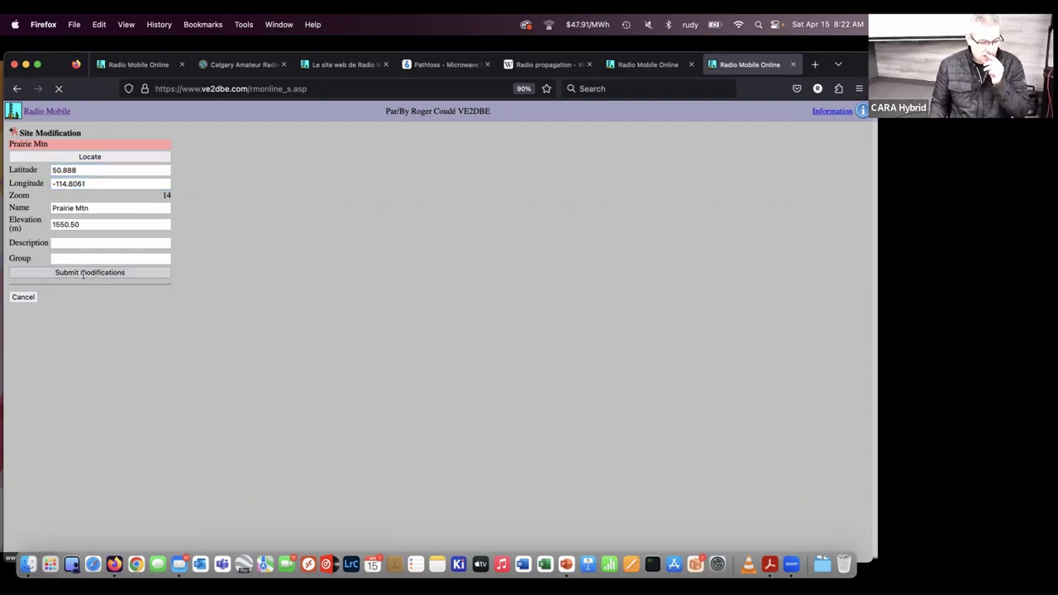
{"action": "left_click", "coordinate": [84, 439]}
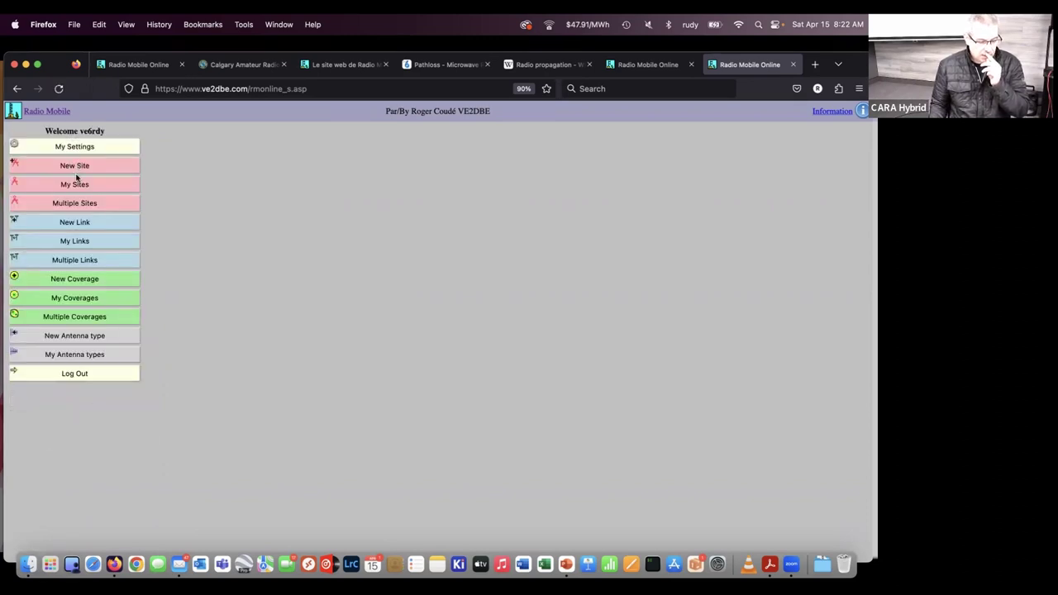
Start a new link from Prairie Mtn to Red Deer
{"action": "left_click", "coordinate": [75, 222]}
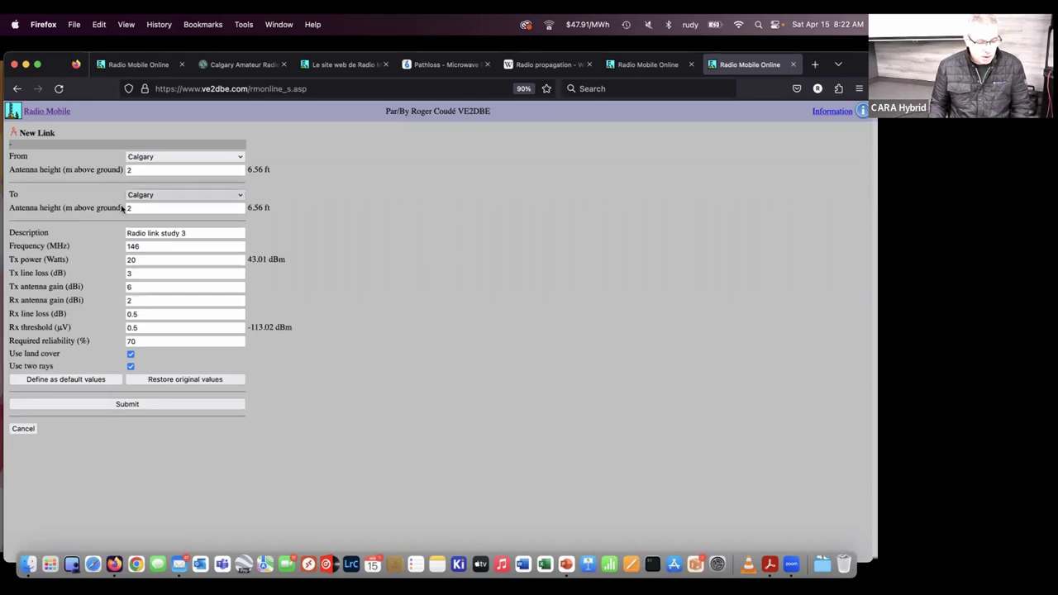
{"action": "left_click", "coordinate": [156, 157]}
{"action": "left_click", "coordinate": [153, 331]}
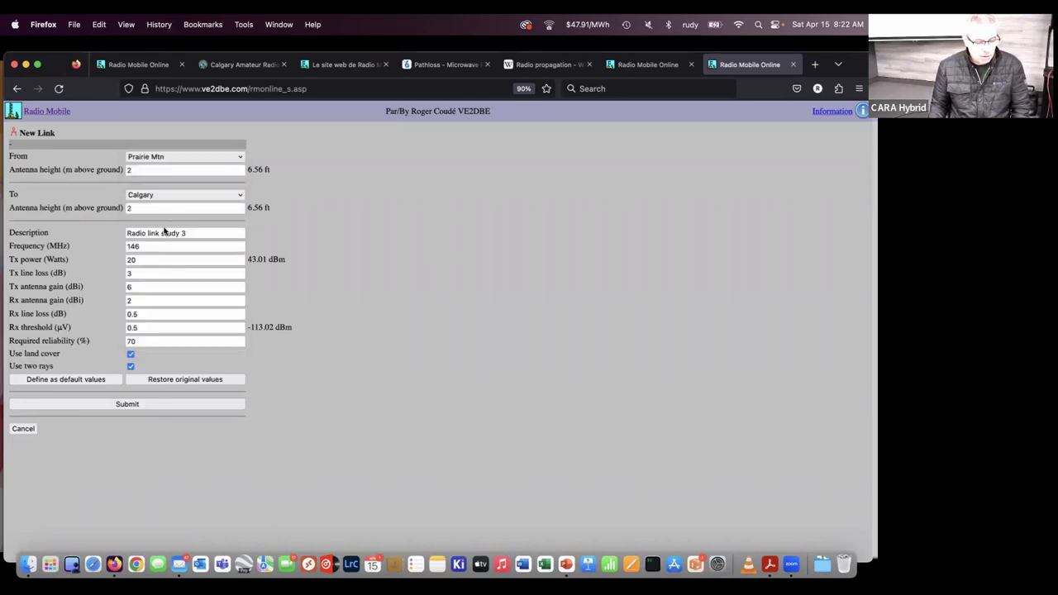
{"action": "left_click", "coordinate": [157, 196]}
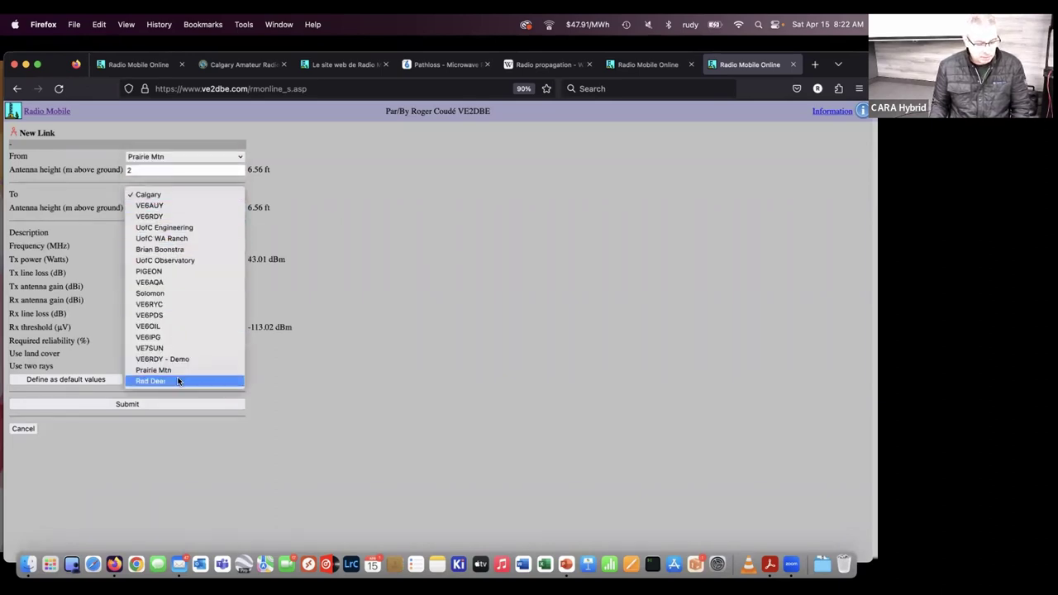
{"action": "left_click", "coordinate": [151, 381]}
Set both antenna heights to 100 m and calculate the link
{"action": "left_click", "coordinate": [126, 169]}
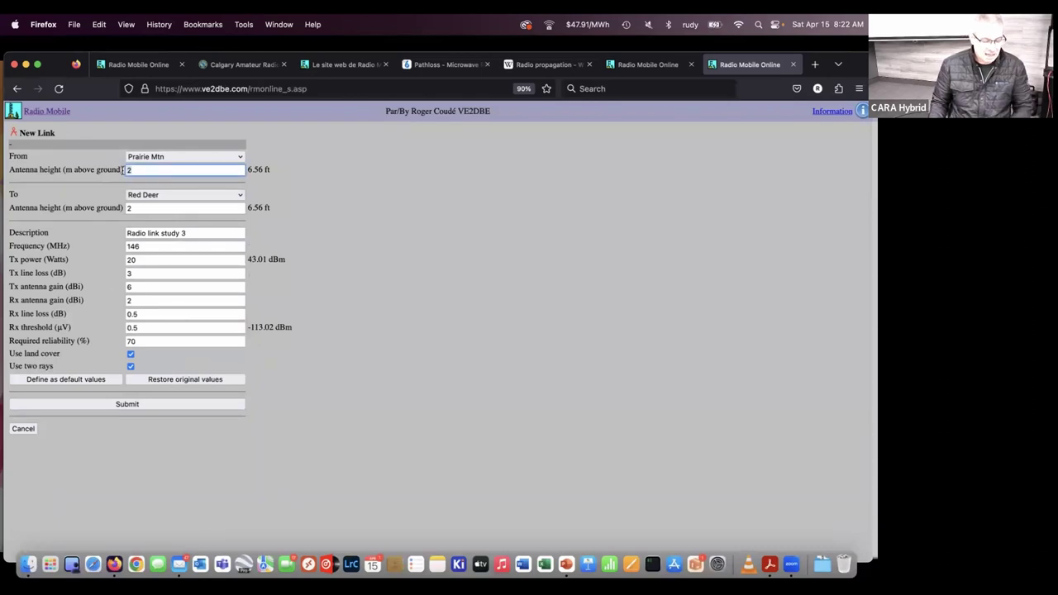
{"action": "key", "text": "Delete"}
{"action": "type", "text": "100"}
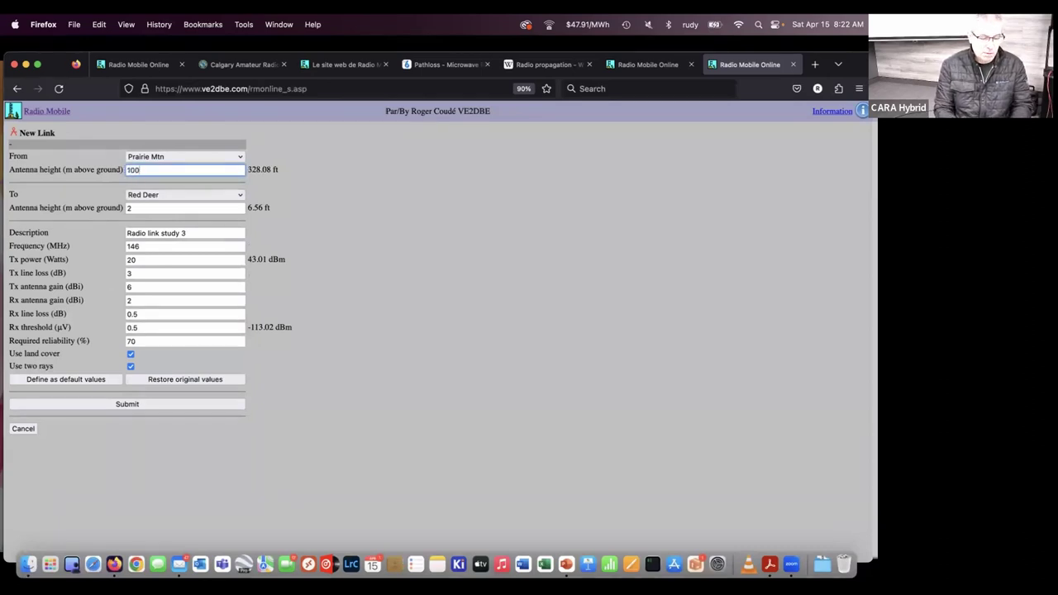
{"action": "left_click", "coordinate": [130, 207]}
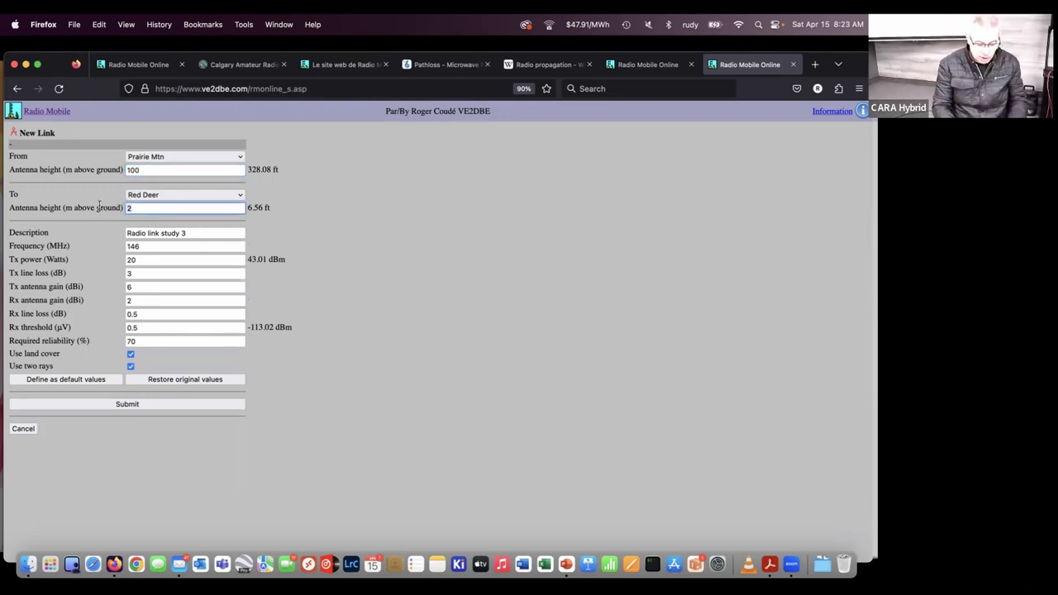
{"action": "key", "text": "BackSpace"}
{"action": "type", "text": "100"}
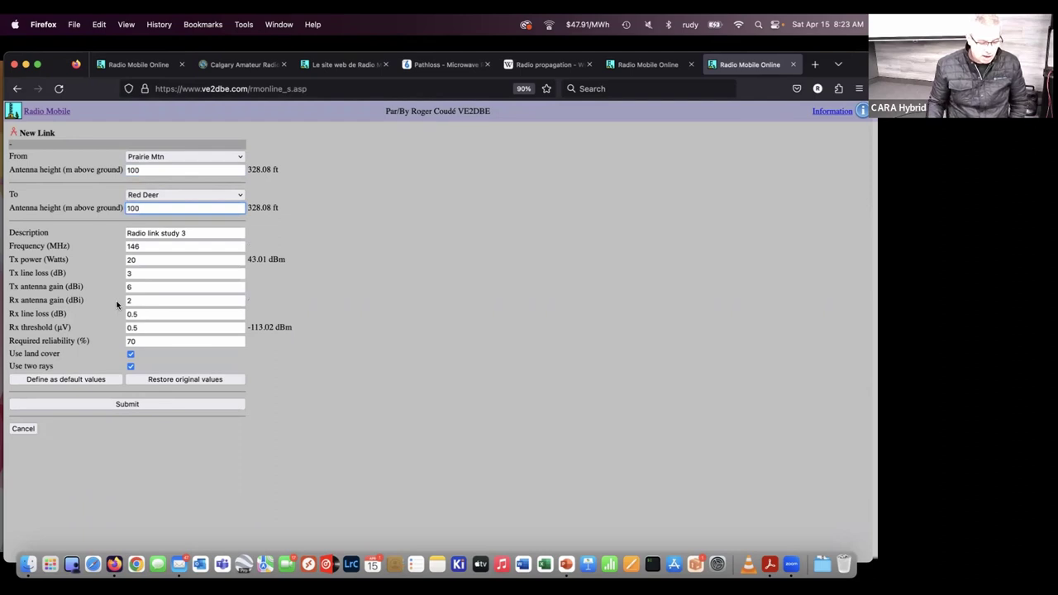
{"action": "left_click", "coordinate": [130, 404]}
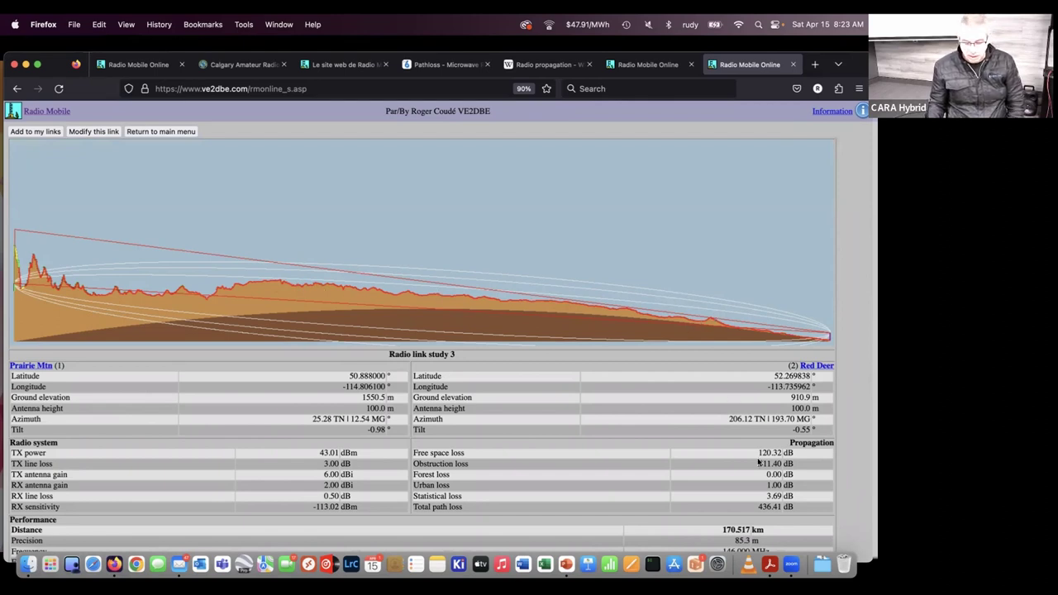
{"action": "scroll", "coordinate": [730, 422], "scroll_direction": "down", "scroll_amount": 2}
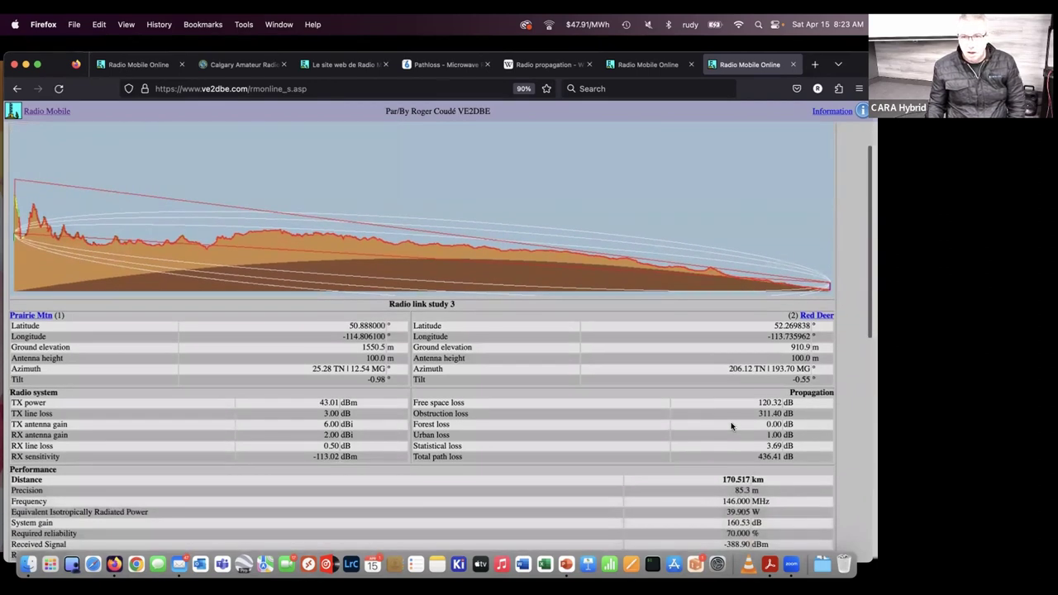
{"action": "scroll", "coordinate": [731, 425], "scroll_direction": "up", "scroll_amount": 1}
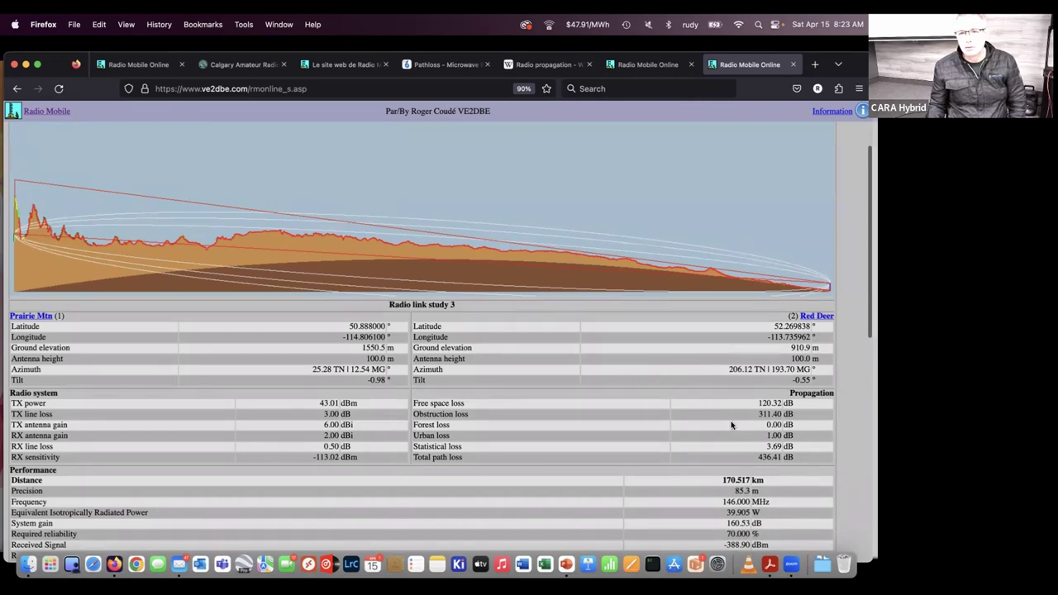
{"action": "scroll", "coordinate": [732, 424], "scroll_direction": "down", "scroll_amount": 1}
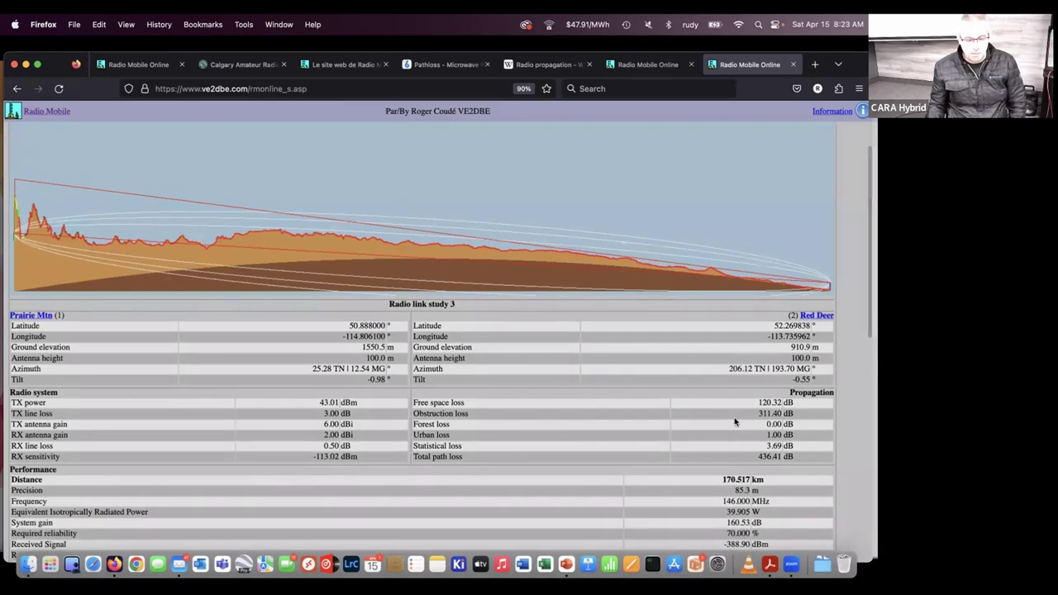
{"action": "scroll", "coordinate": [490, 338], "scroll_direction": "down", "scroll_amount": 1}
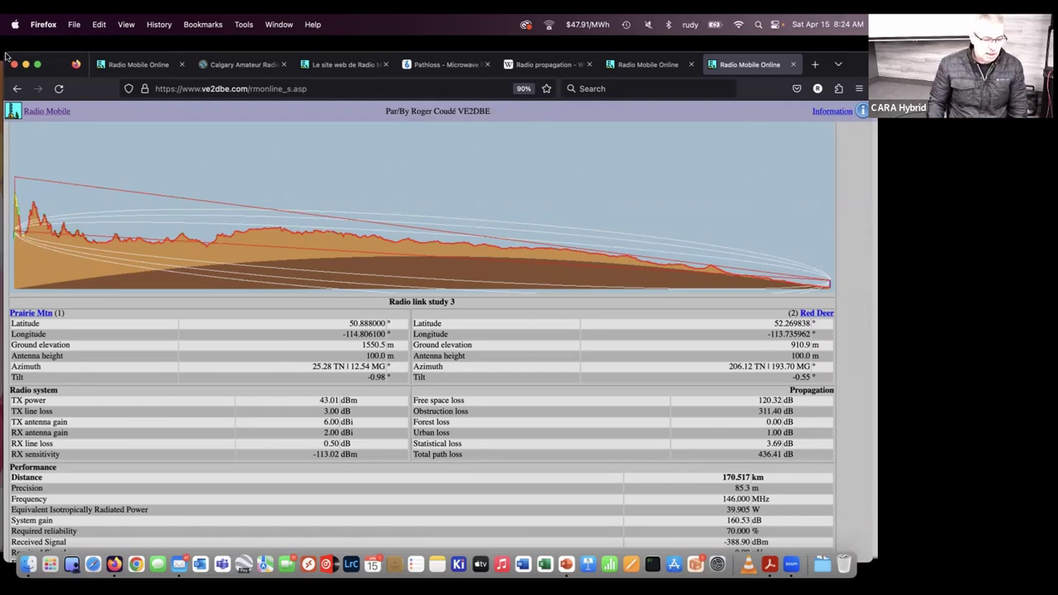
Shrink the Firefox window and scroll the Radio link study 3 page to the top
{"action": "left_click_drag", "start_coordinate": [8, 54], "coordinate": [15, 56]}
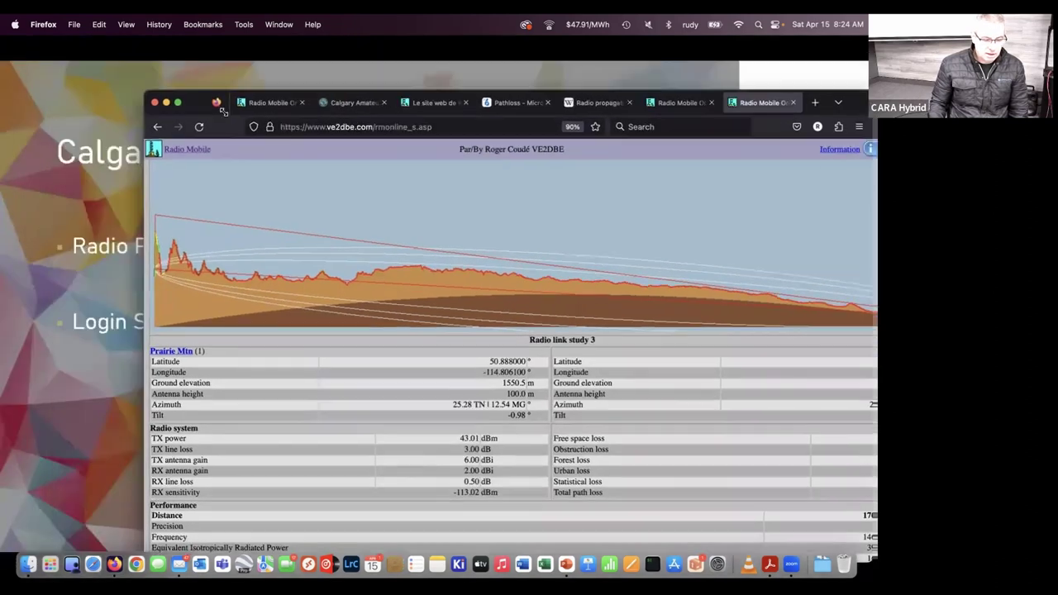
{"action": "left_click_drag", "start_coordinate": [222, 110], "coordinate": [64, 85]}
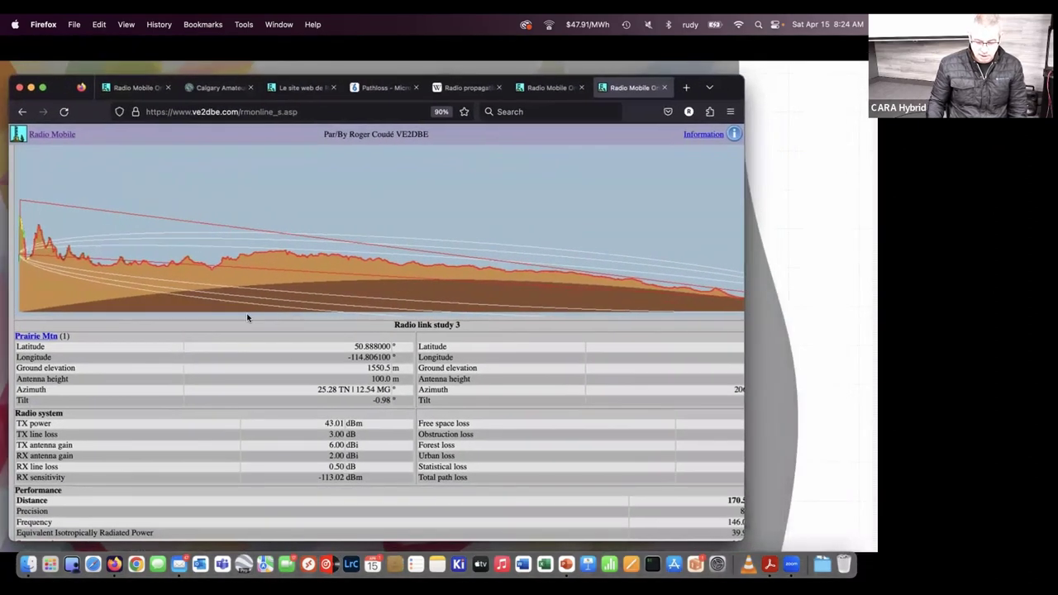
{"action": "left_click", "coordinate": [787, 566]}
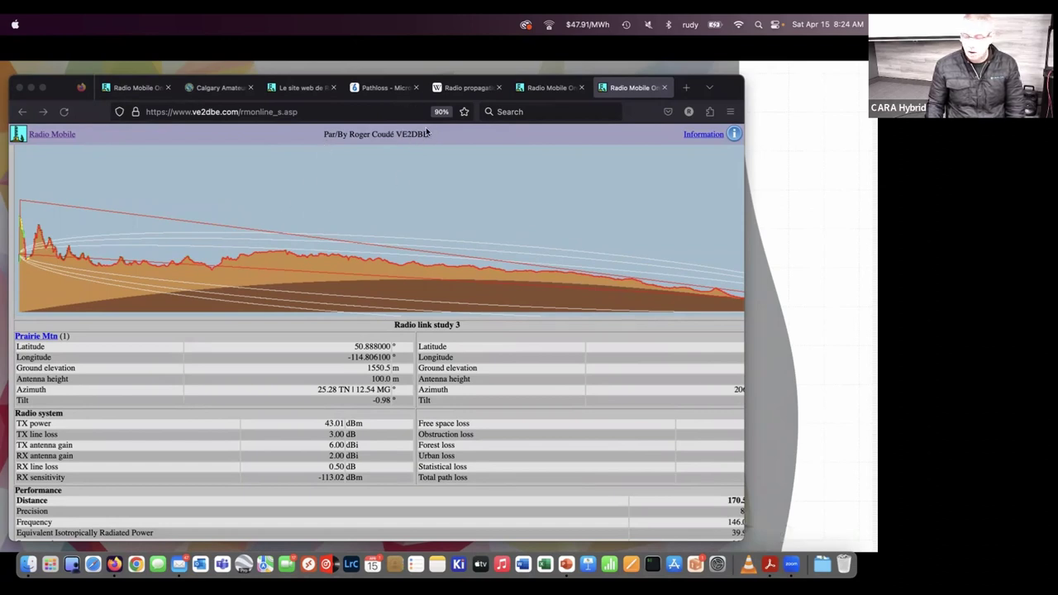
{"action": "left_click", "coordinate": [342, 146]}
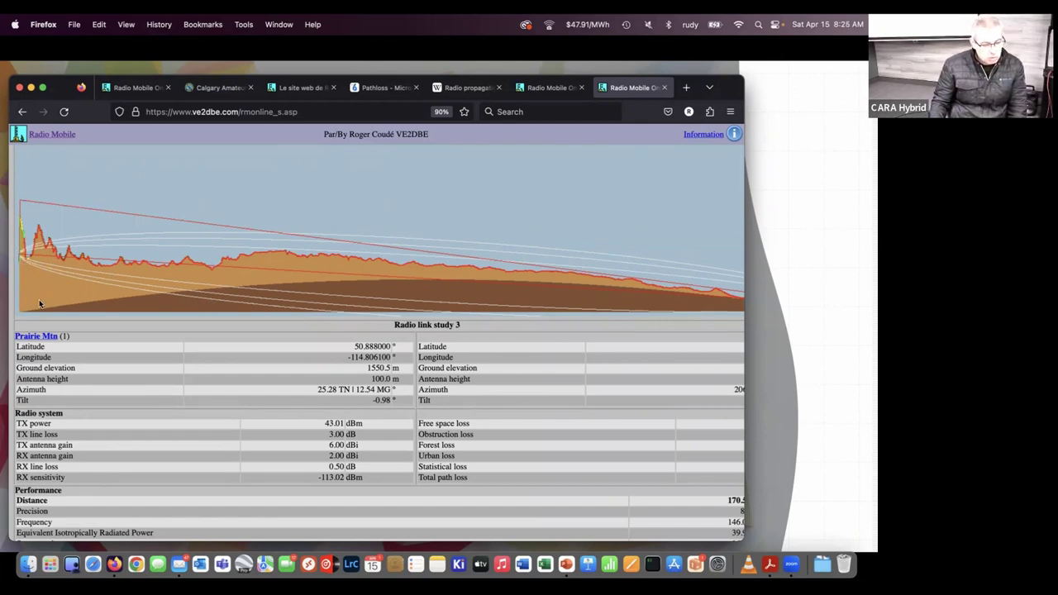
{"action": "scroll", "coordinate": [83, 201], "scroll_direction": "up", "scroll_amount": 3}
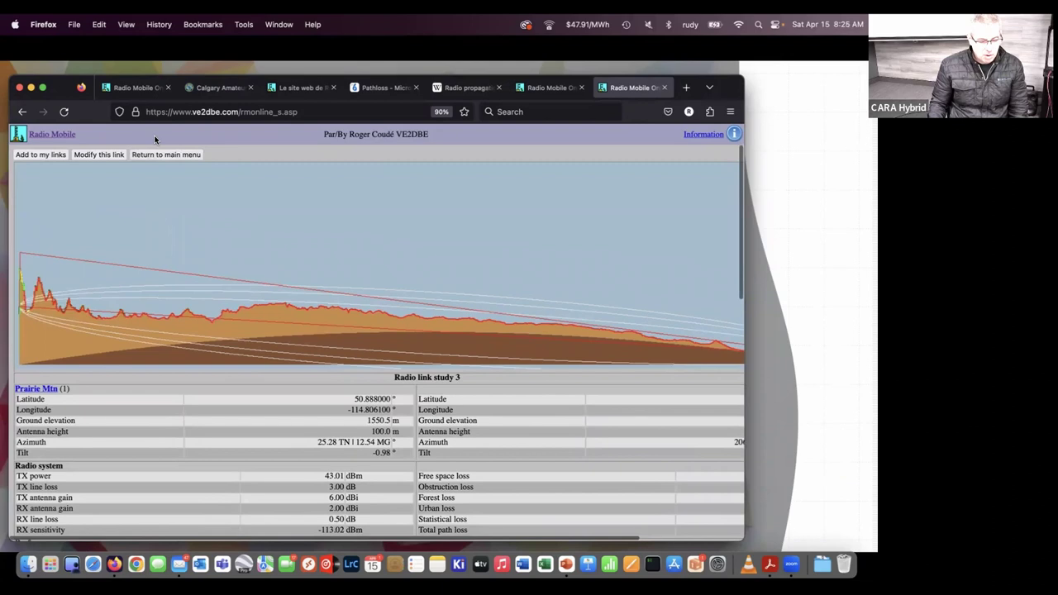
Change the link frequency to 1296 MHz and recalculate it as Radio link study 3*
{"action": "left_click", "coordinate": [106, 153]}
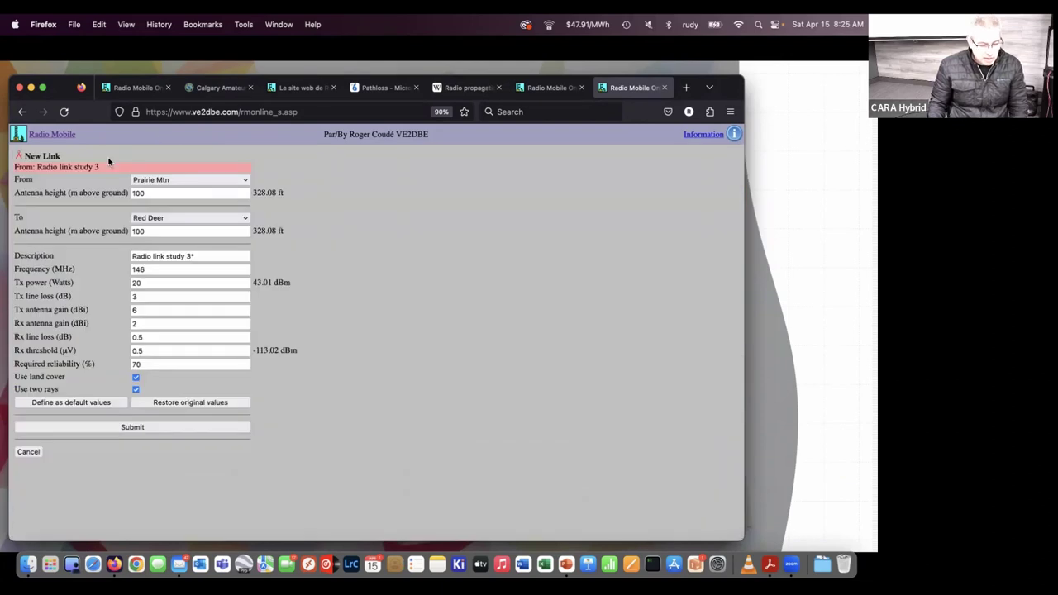
{"action": "double_click", "coordinate": [146, 270]}
{"action": "type", "text": "240"}
{"action": "key", "text": "BackSpace"}
{"action": "key", "text": "BackSpace"}
{"action": "key", "text": "BackSpace"}
{"action": "type", "text": "129"}
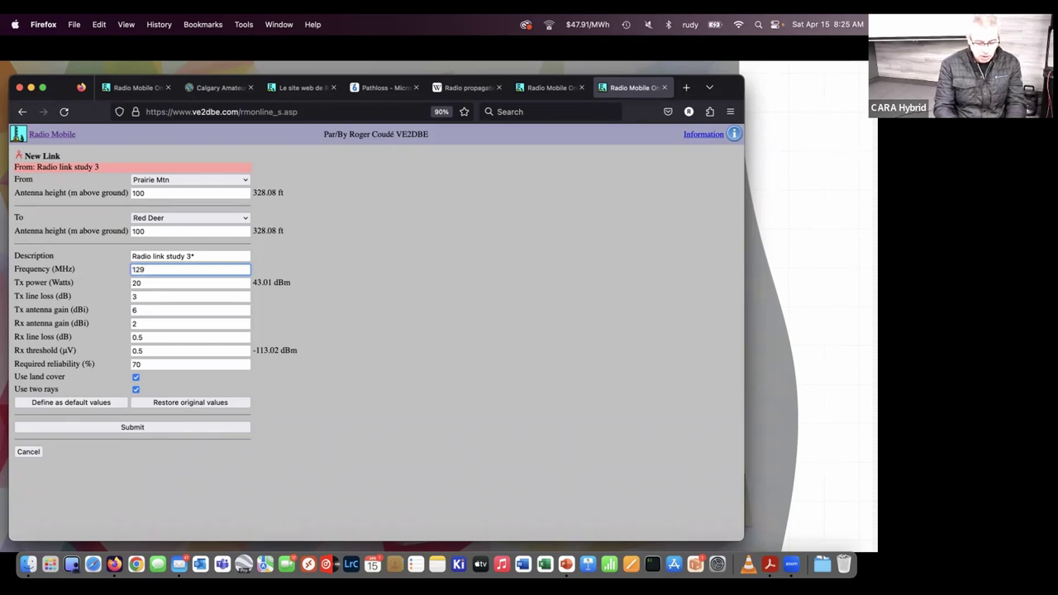
{"action": "left_click", "coordinate": [148, 283]}
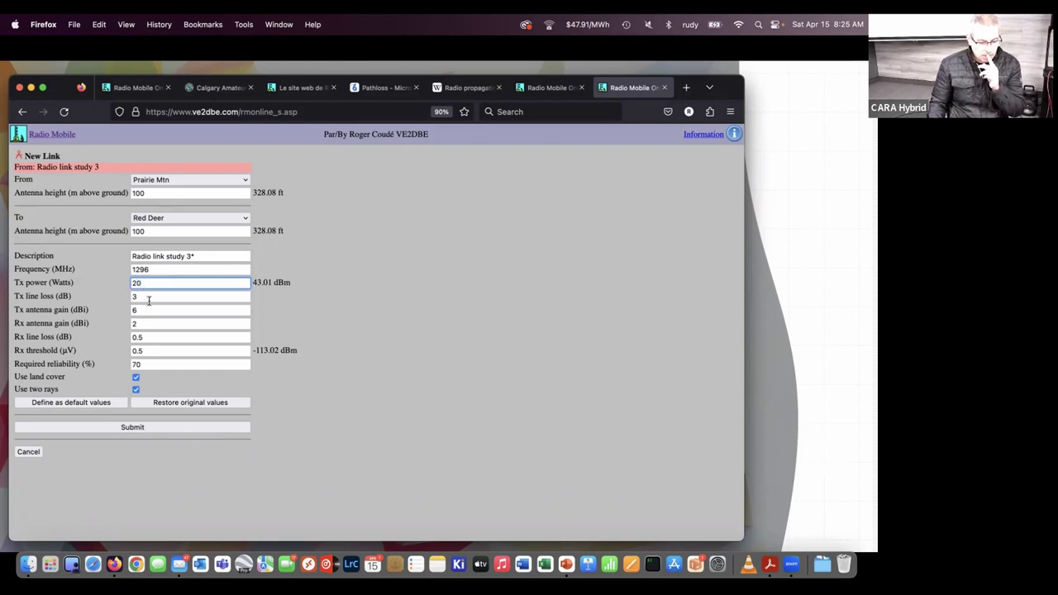
{"action": "left_click", "coordinate": [138, 428]}
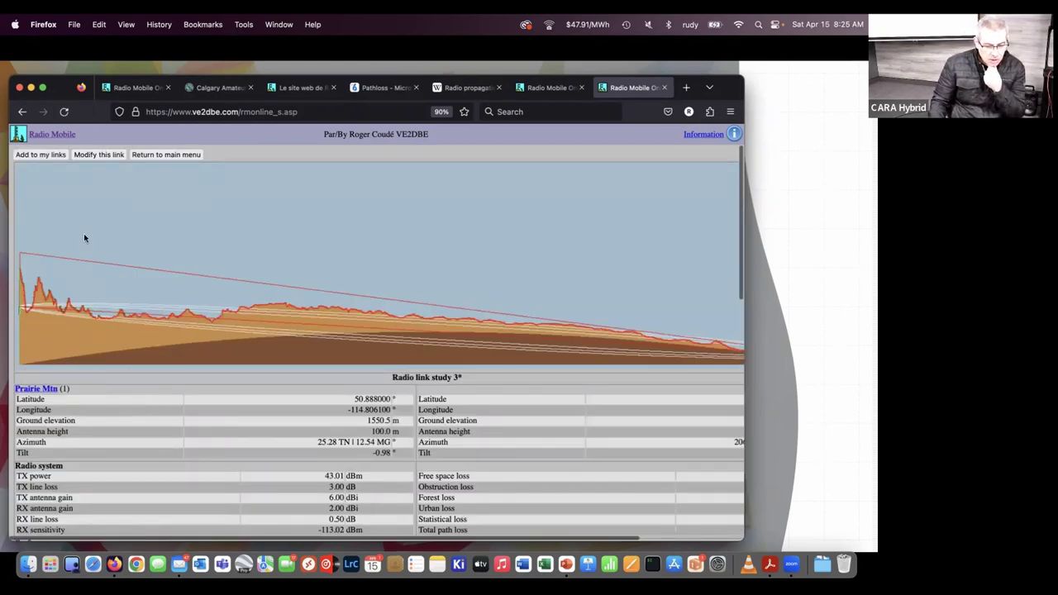
Lower the Prairie Mtn antenna height to 1 m and recalculate the link
{"action": "left_click", "coordinate": [99, 154]}
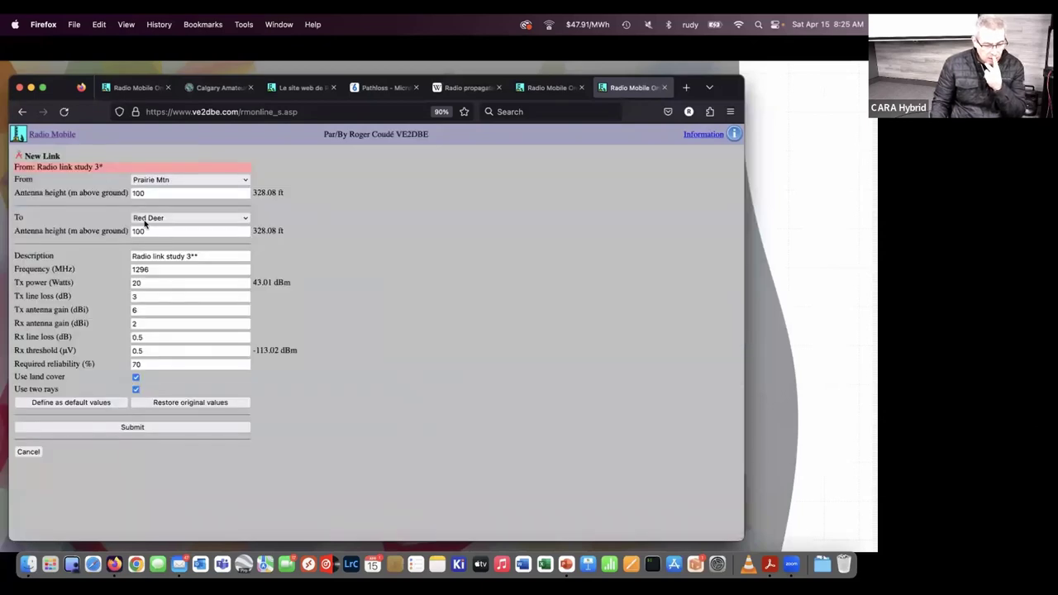
{"action": "double_click", "coordinate": [148, 193]}
{"action": "type", "text": "1"}
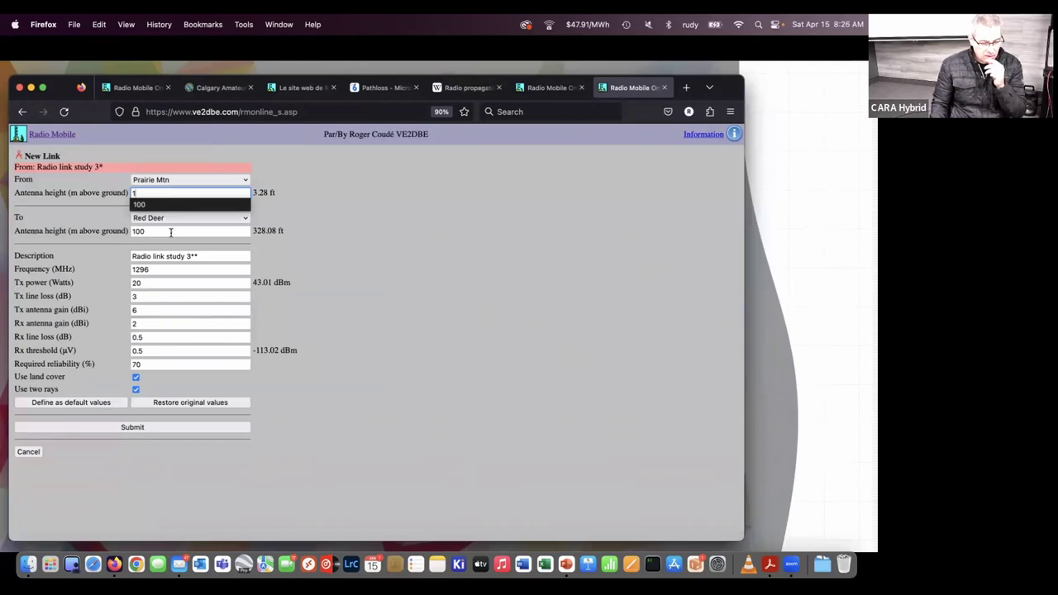
{"action": "left_click", "coordinate": [120, 427]}
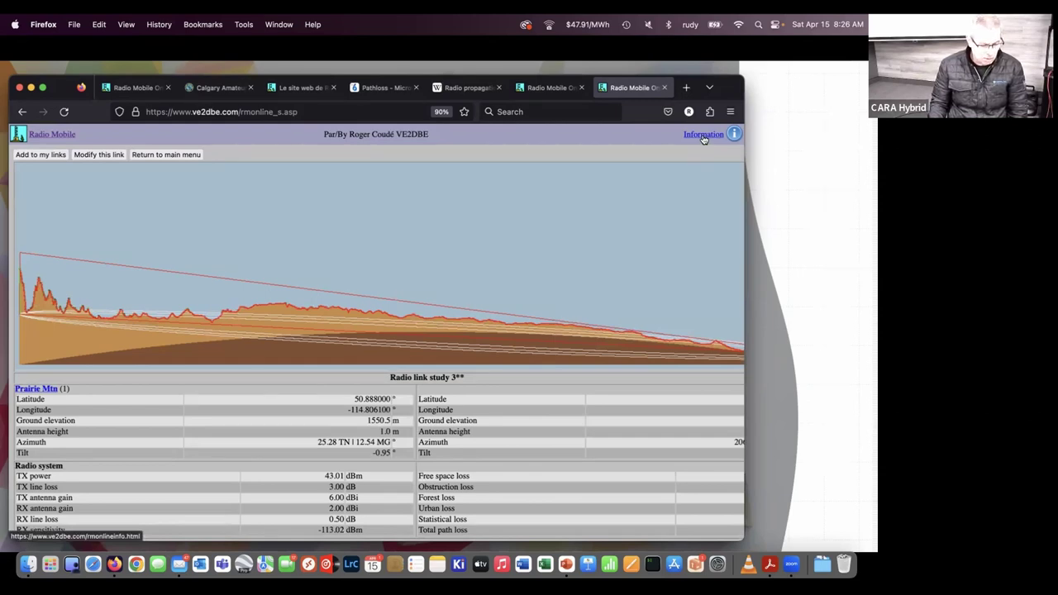
Open the French Radio Mobile information page and scroll through its introduction and frequency bands
{"action": "left_click", "coordinate": [703, 136]}
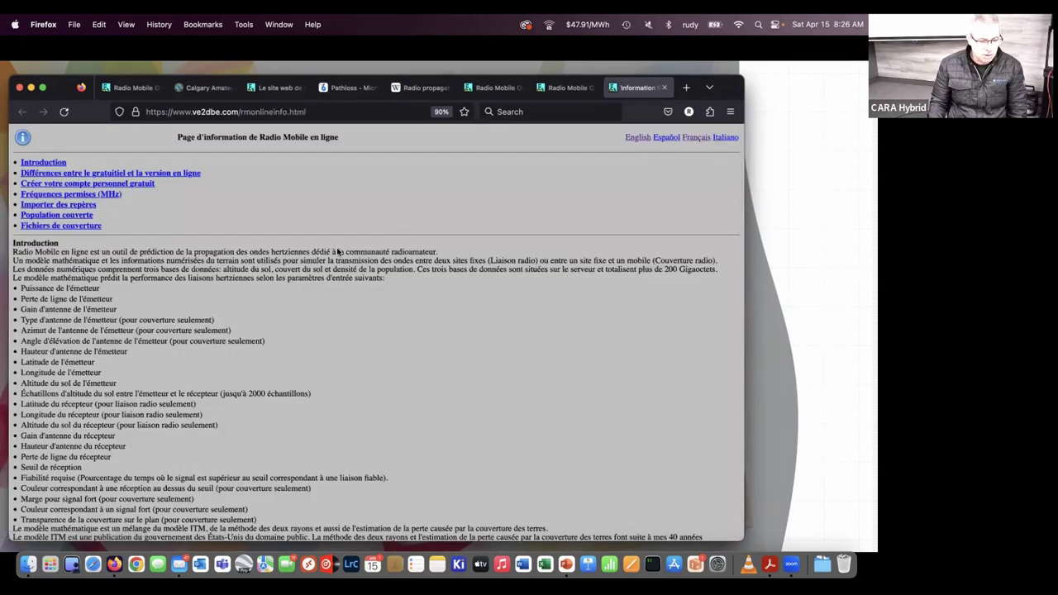
{"action": "scroll", "coordinate": [322, 247], "scroll_direction": "down", "scroll_amount": 10}
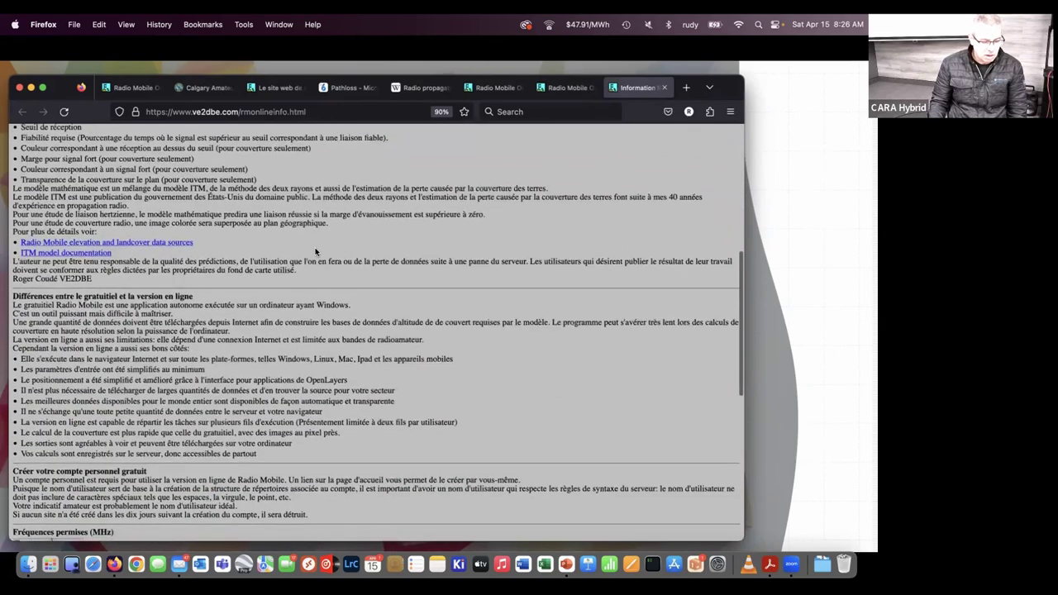
{"action": "scroll", "coordinate": [315, 251], "scroll_direction": "down", "scroll_amount": 9}
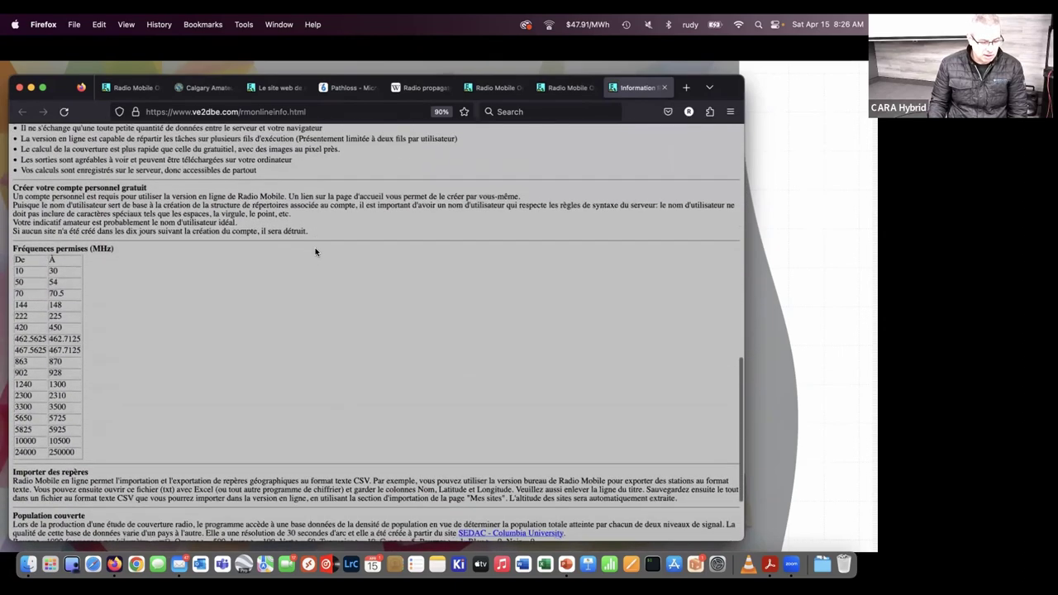
{"action": "scroll", "coordinate": [315, 252], "scroll_direction": "up", "scroll_amount": 19}
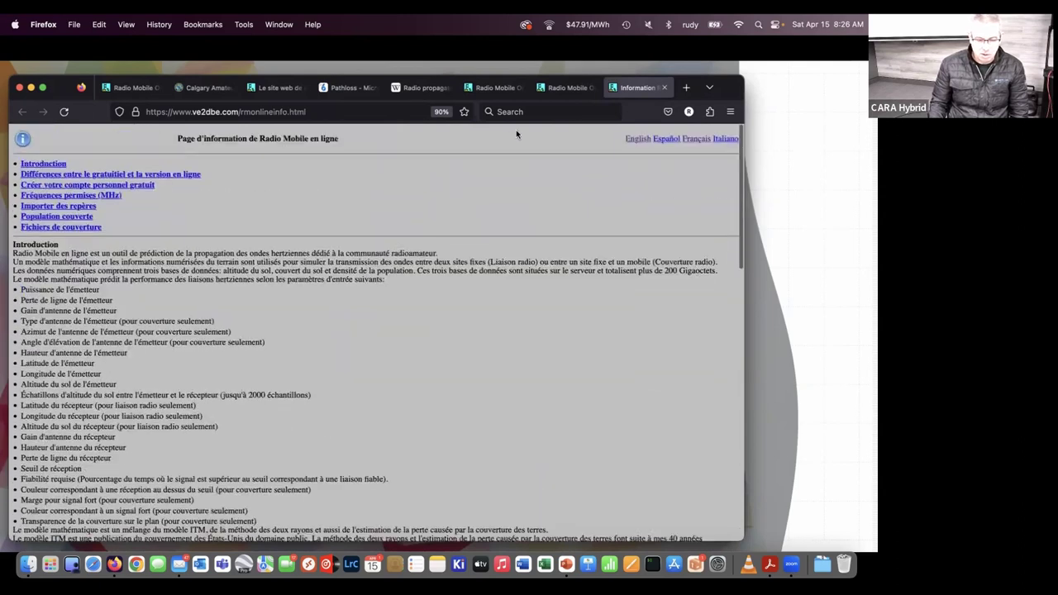
Go back to the Radio Mobile link study tab and choose Modify this link to reach the main menu
{"action": "left_click", "coordinate": [569, 87]}
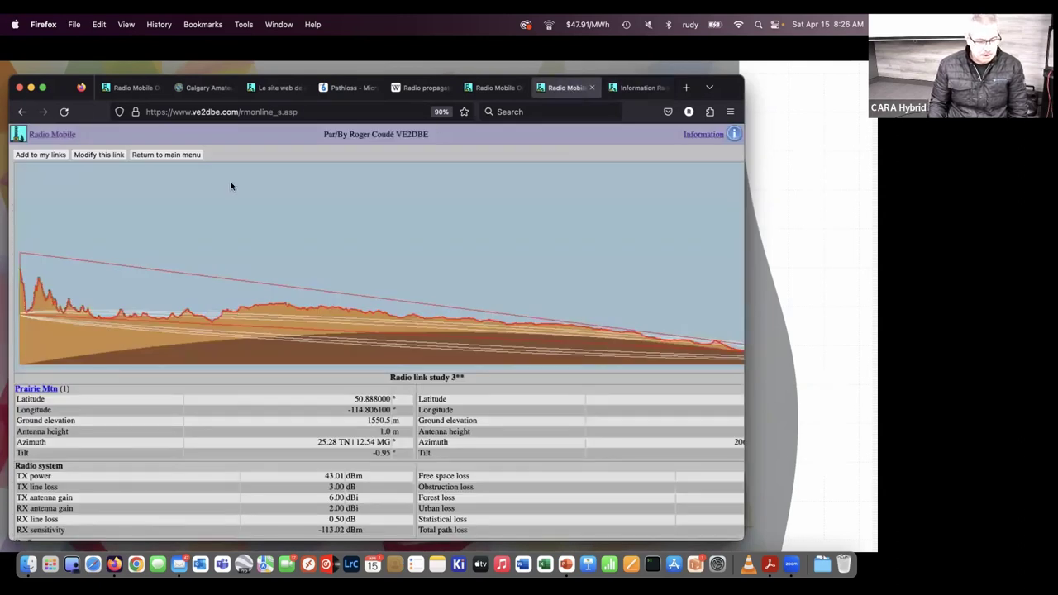
{"action": "left_click", "coordinate": [89, 156]}
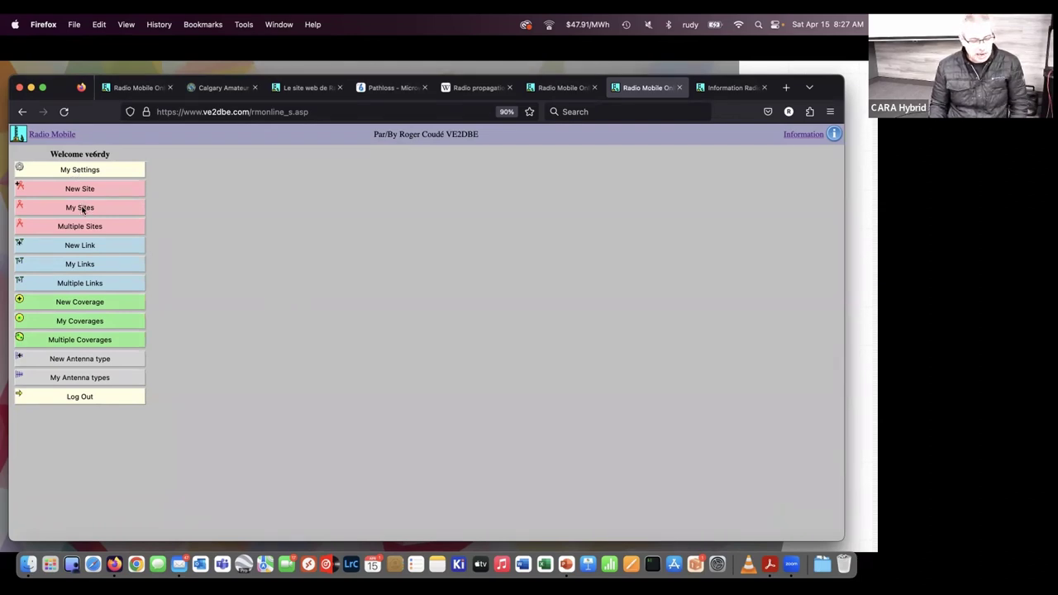
{"action": "left_click", "coordinate": [83, 207]}
{"action": "left_click", "coordinate": [89, 179]}
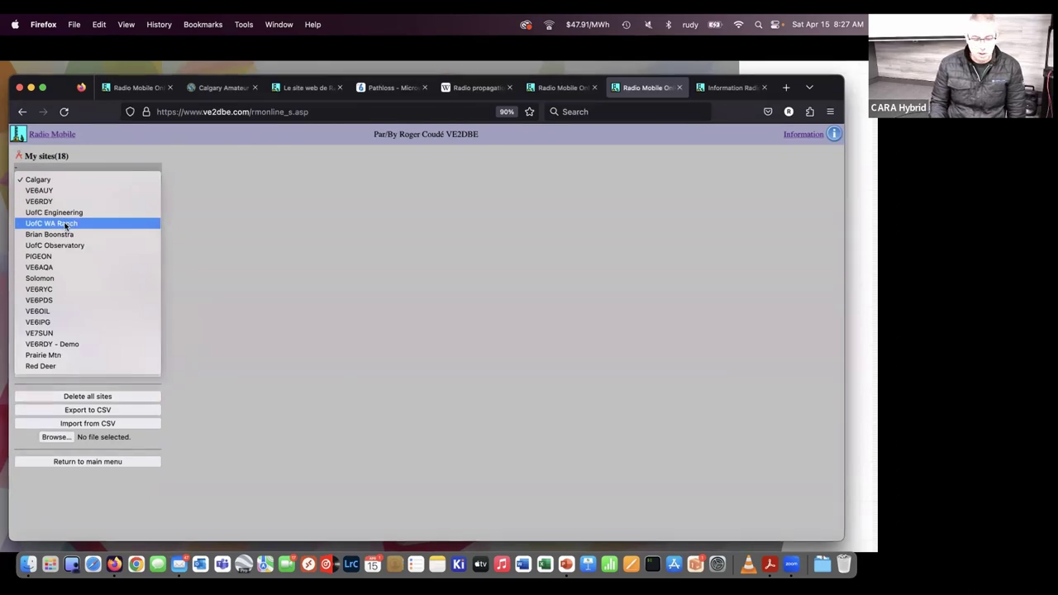
{"action": "left_click", "coordinate": [94, 461]}
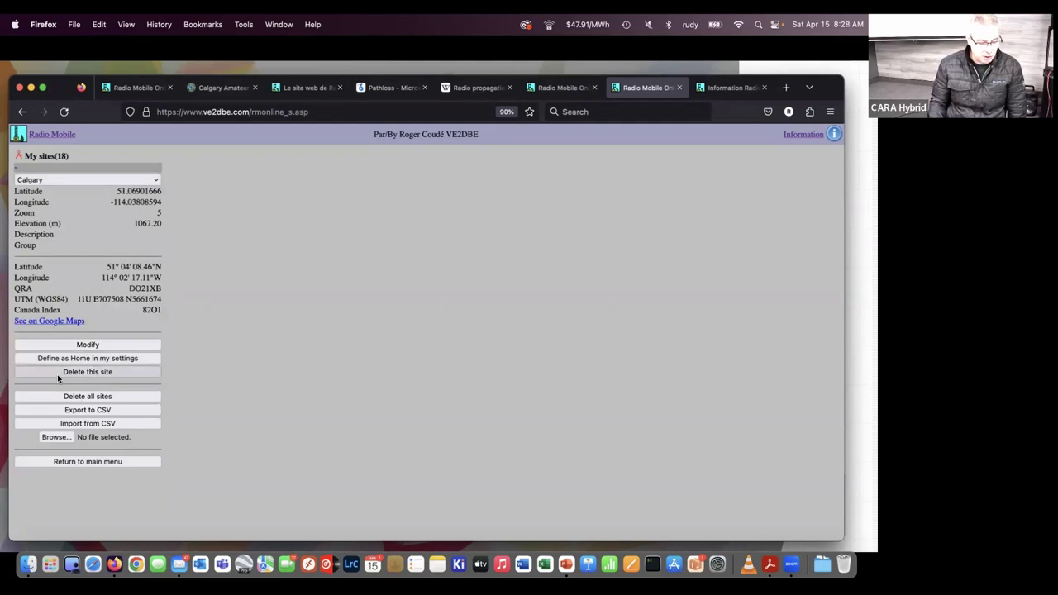
{"action": "left_click", "coordinate": [79, 461]}
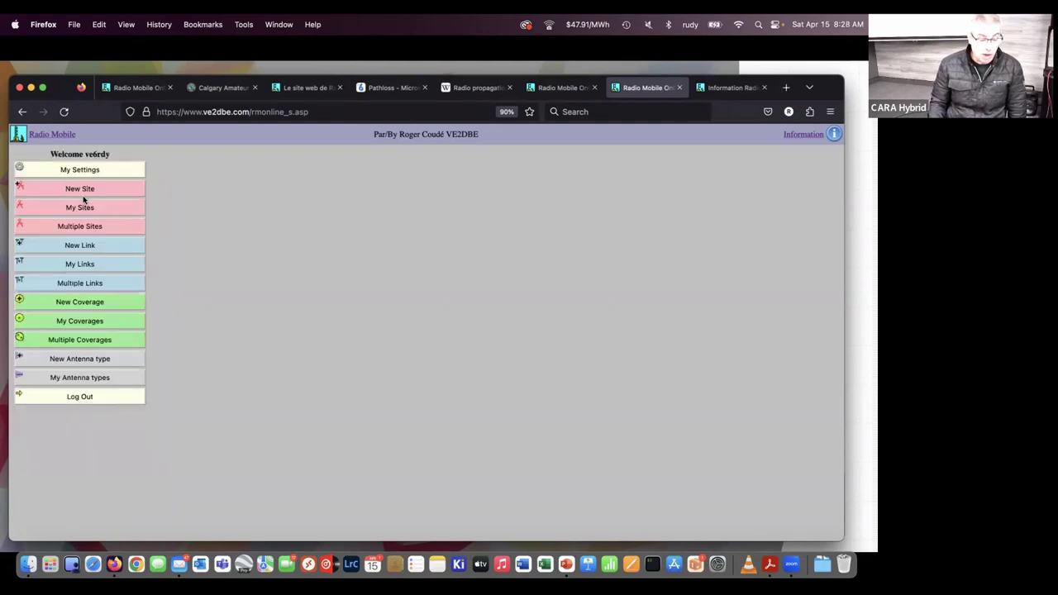
Create a new link from UofC Engineering to UofC WA Ranch and calculate it (161.36 dB path loss)
{"action": "left_click", "coordinate": [80, 245]}
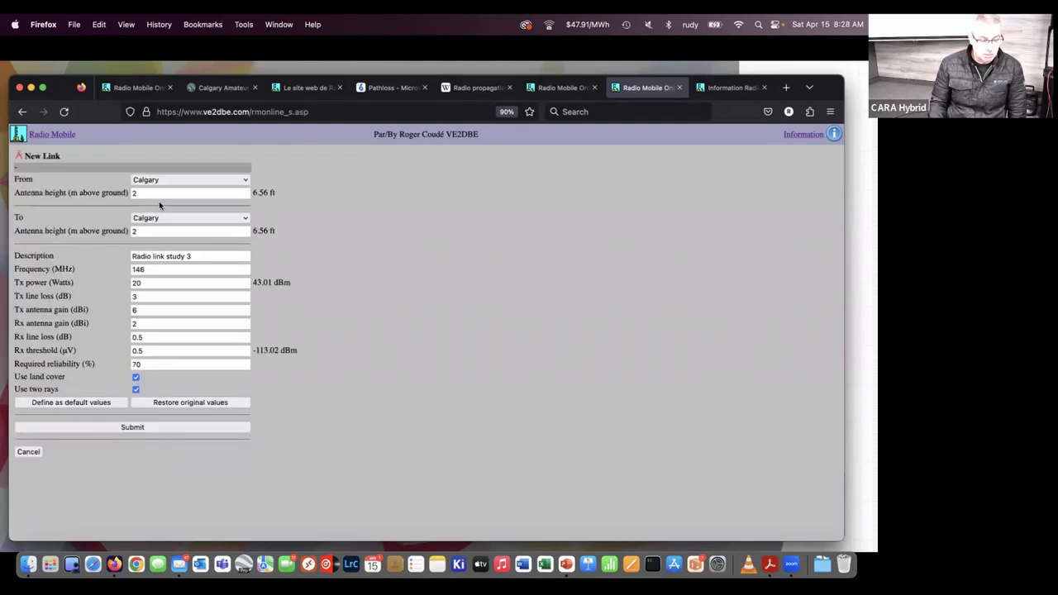
{"action": "left_click", "coordinate": [175, 179]}
{"action": "left_click", "coordinate": [172, 211]}
{"action": "left_click", "coordinate": [169, 217]}
{"action": "left_click", "coordinate": [168, 261]}
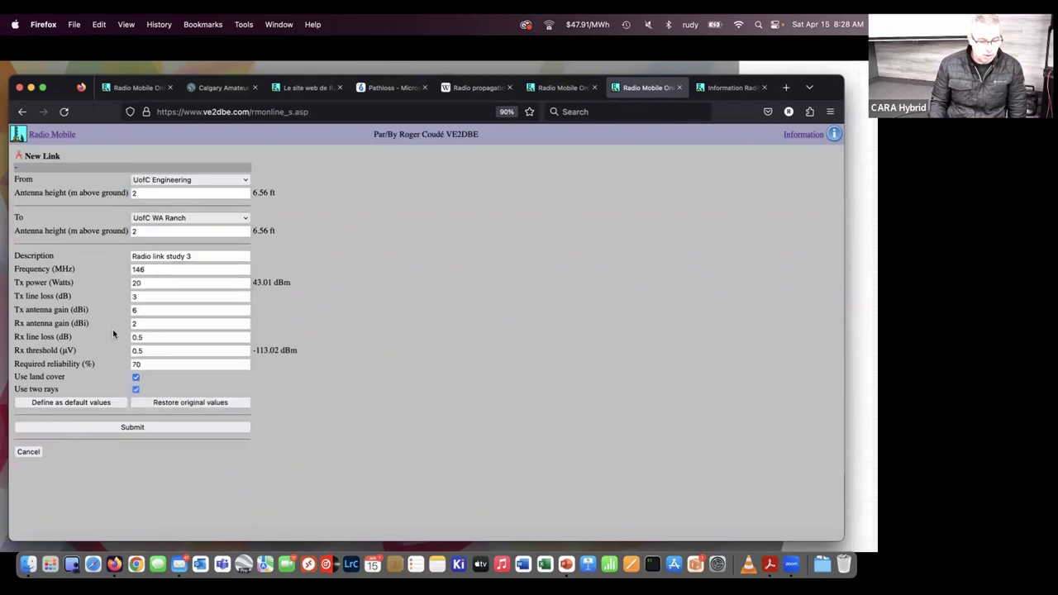
{"action": "left_click", "coordinate": [101, 428]}
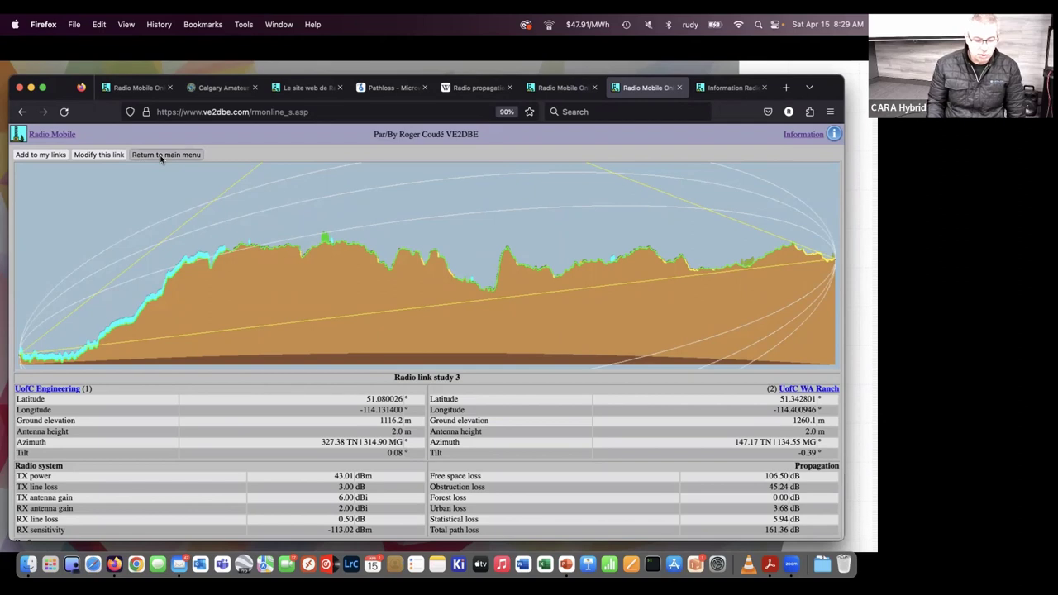
Change the link to VE6RDY → VE6RYC and calculate it, giving 111.26 dB total path loss
{"action": "left_click", "coordinate": [105, 154]}
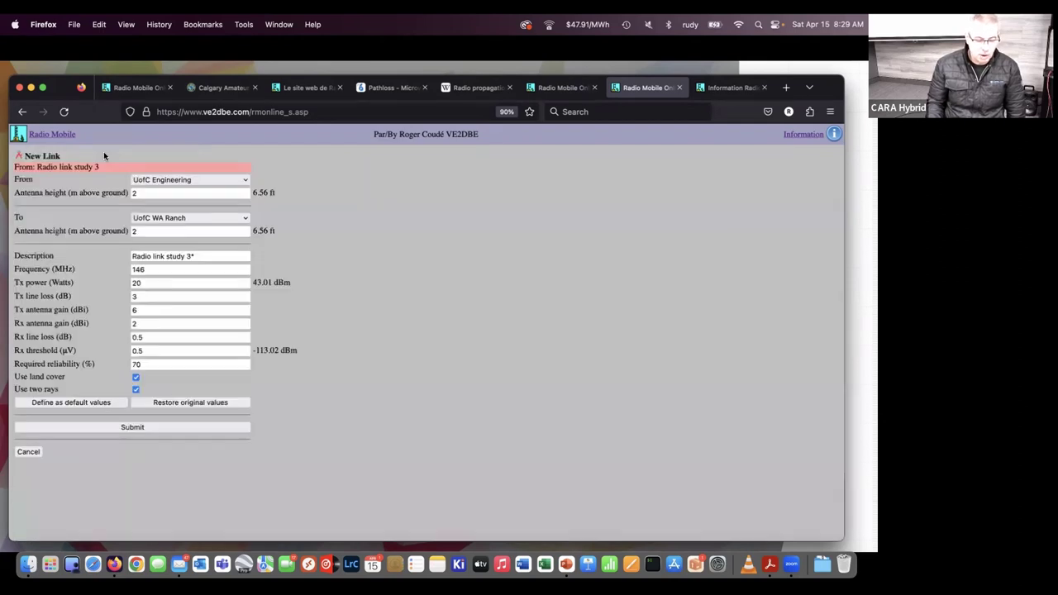
{"action": "left_click", "coordinate": [176, 180]}
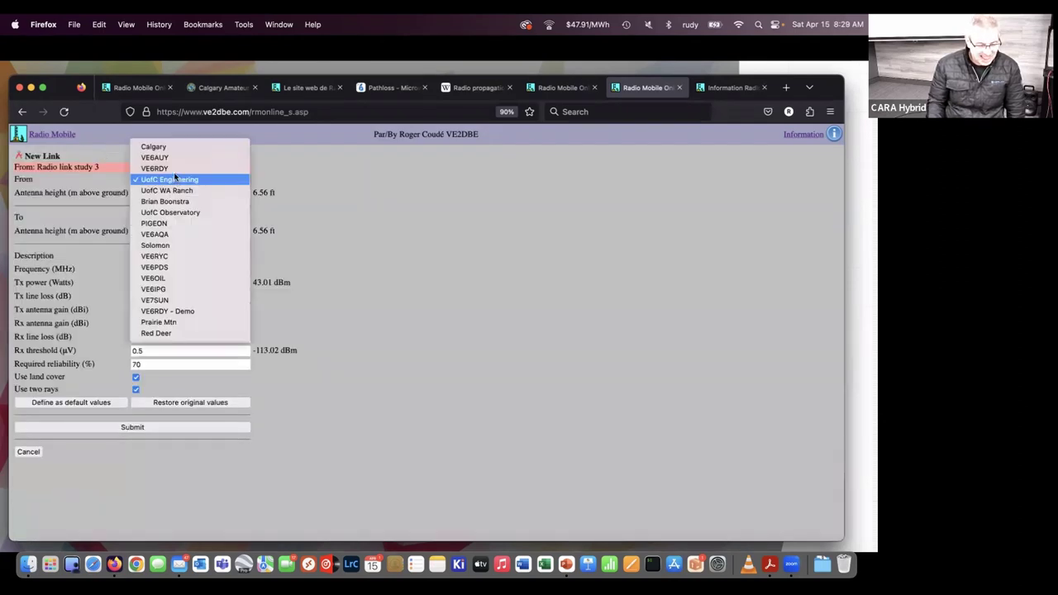
{"action": "left_click", "coordinate": [167, 168]}
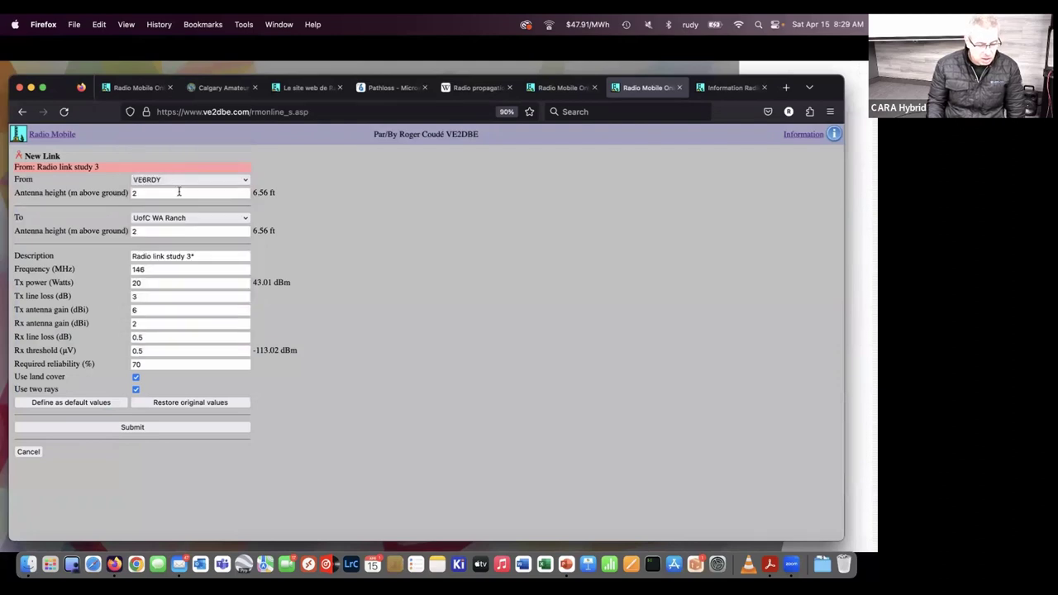
{"action": "left_click", "coordinate": [181, 217]}
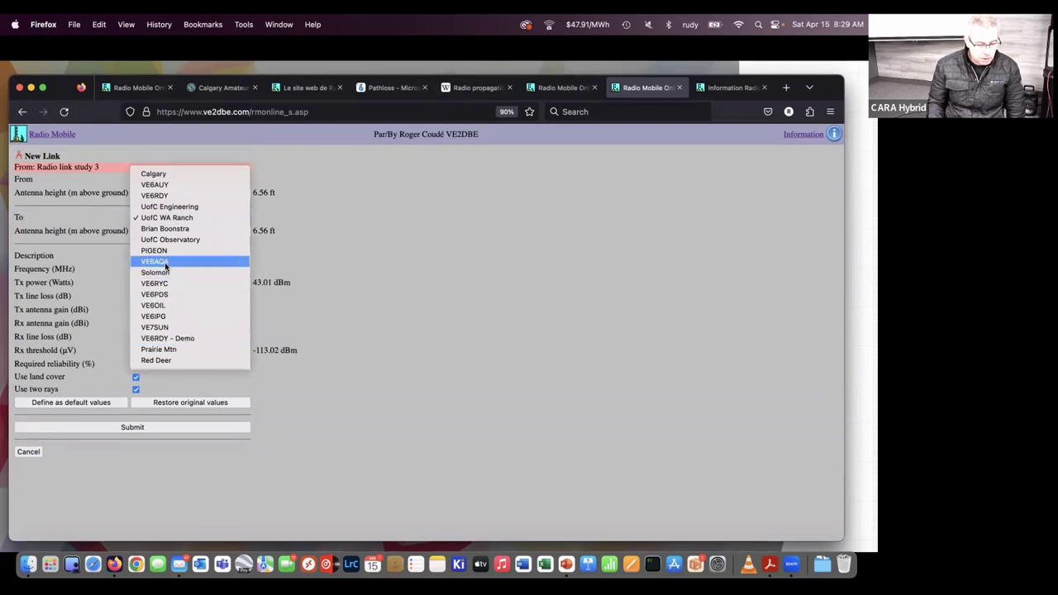
{"action": "left_click", "coordinate": [163, 283]}
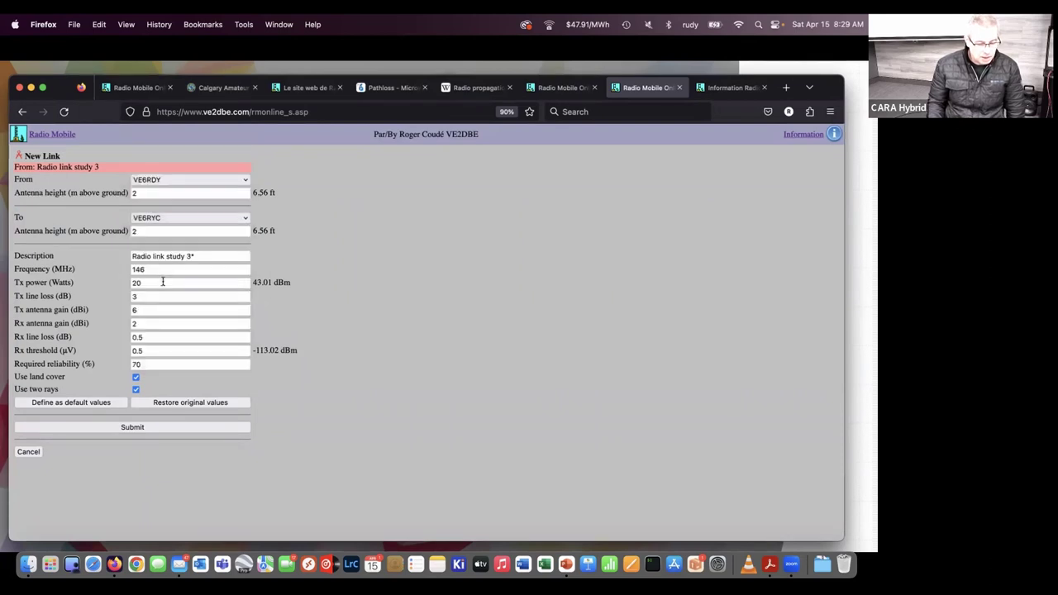
{"action": "left_click", "coordinate": [129, 428]}
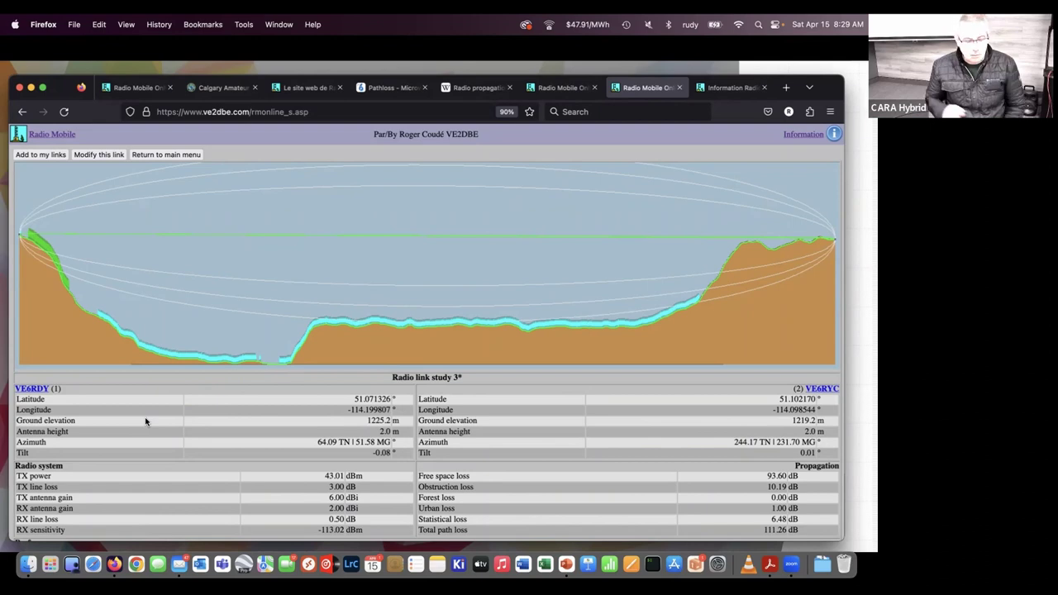
{"action": "left_click", "coordinate": [552, 91]}
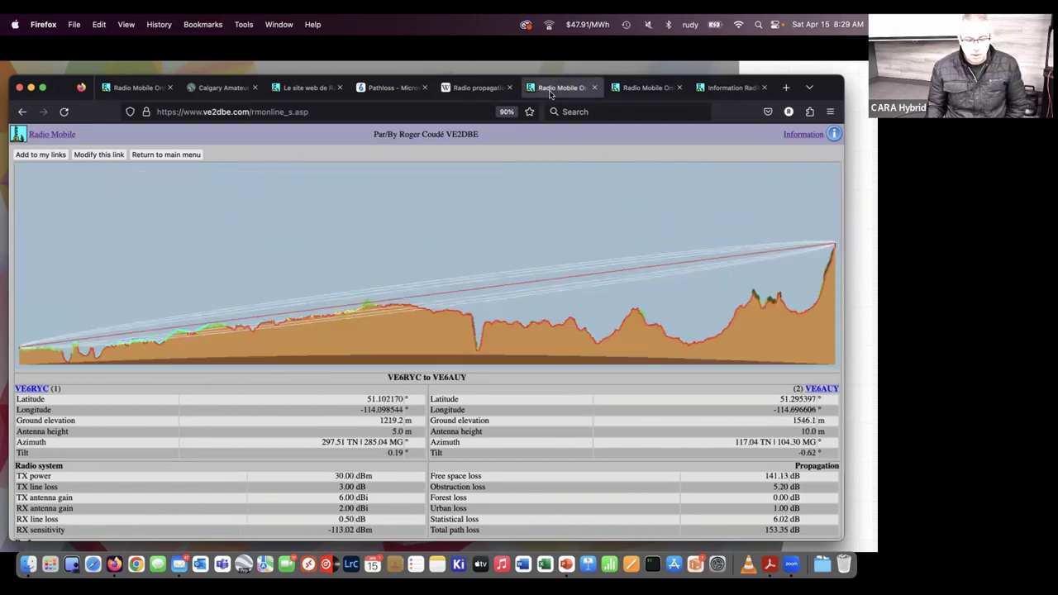
{"action": "left_click", "coordinate": [467, 89]}
{"action": "left_click", "coordinate": [371, 112]}
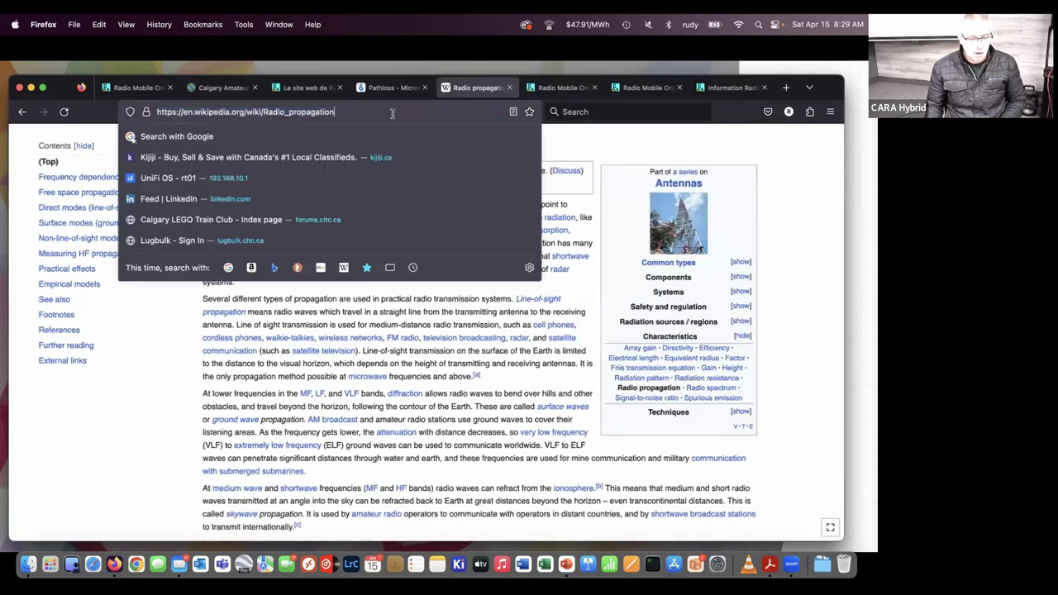
{"action": "type", "text": "ve"}
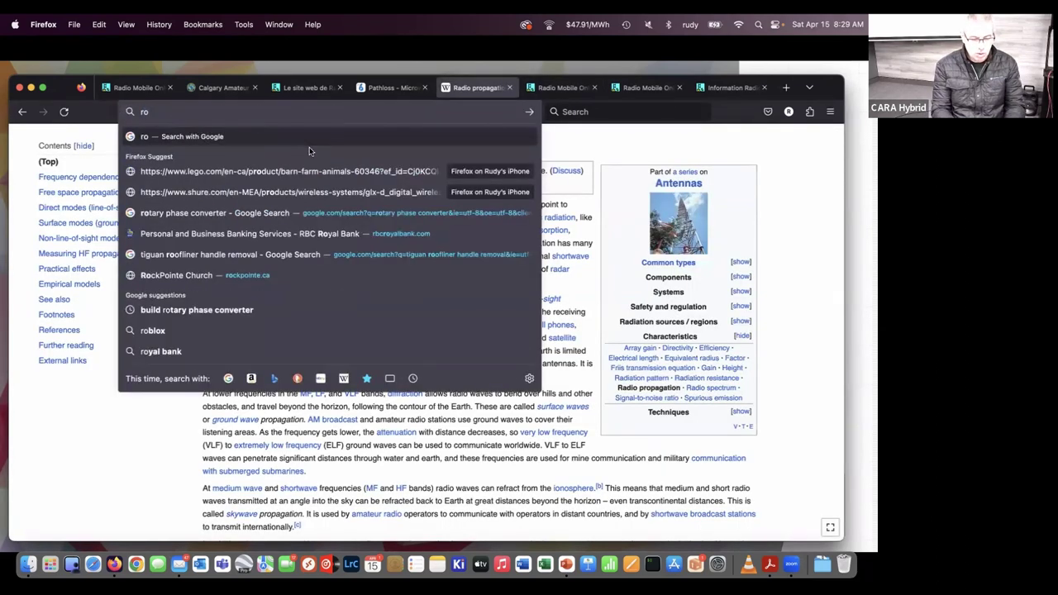
{"action": "key", "text": "BackSpace"}
{"action": "key", "text": "BackSpace"}
{"action": "type", "text": "ve"}
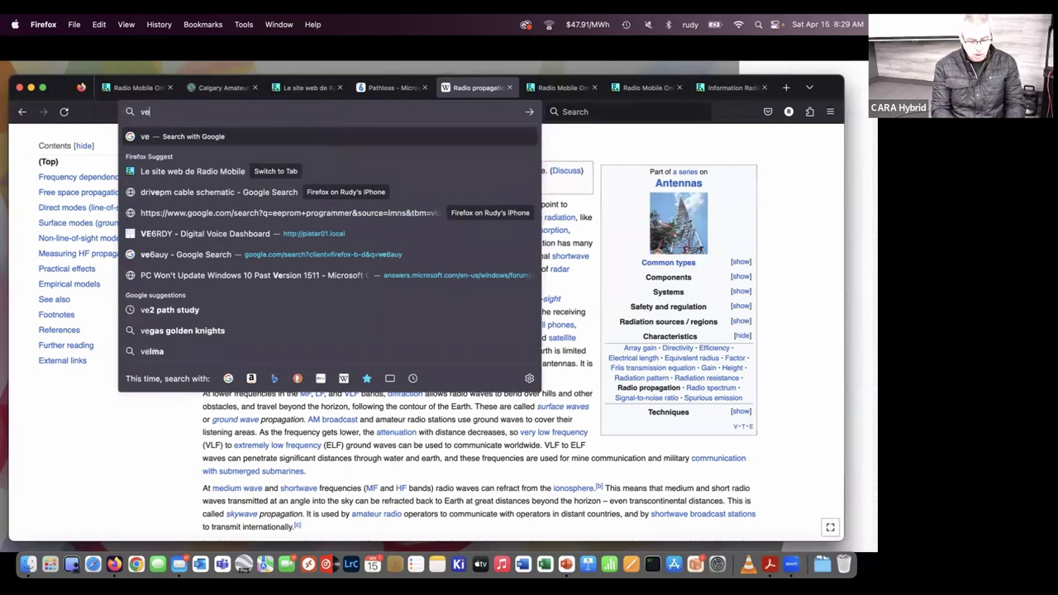
{"action": "type", "text": "2"}
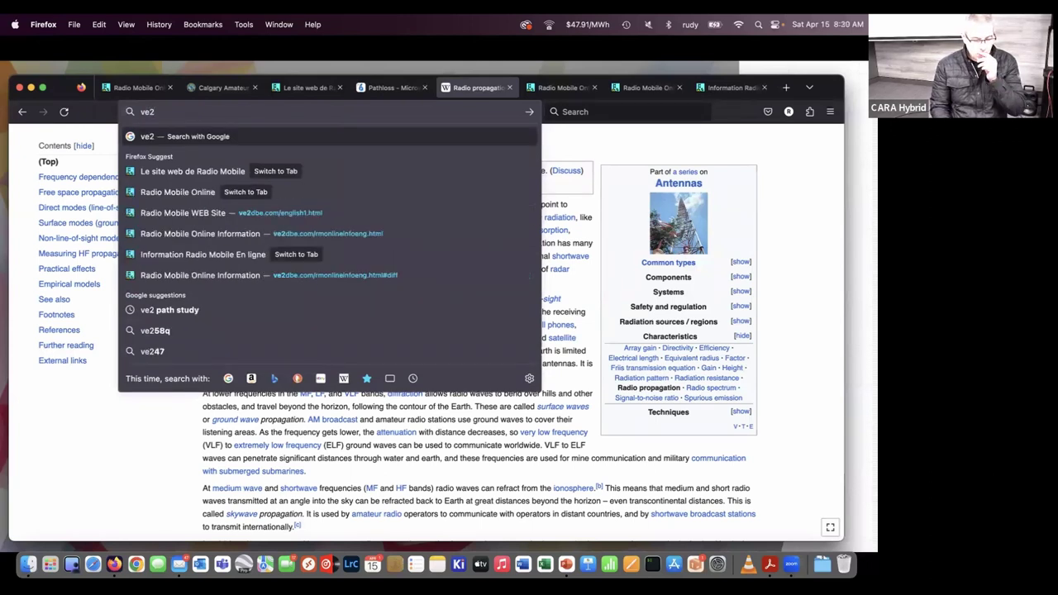
{"action": "left_click", "coordinate": [269, 215]}
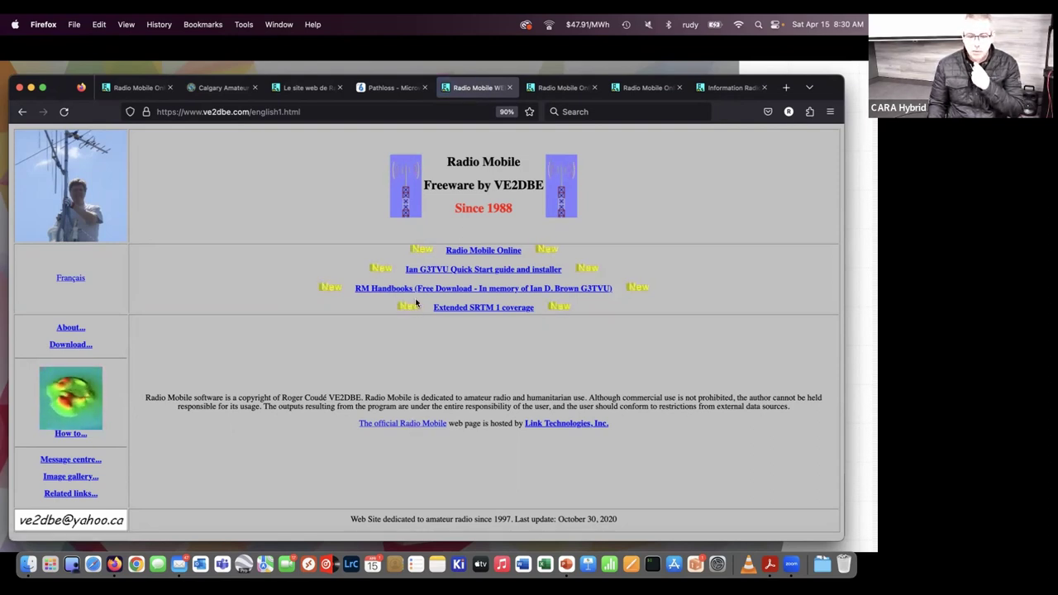
Scroll through the Pathloss home page's Pathloss 6 and 5.1 sections and back to the top
{"action": "left_click", "coordinate": [385, 87]}
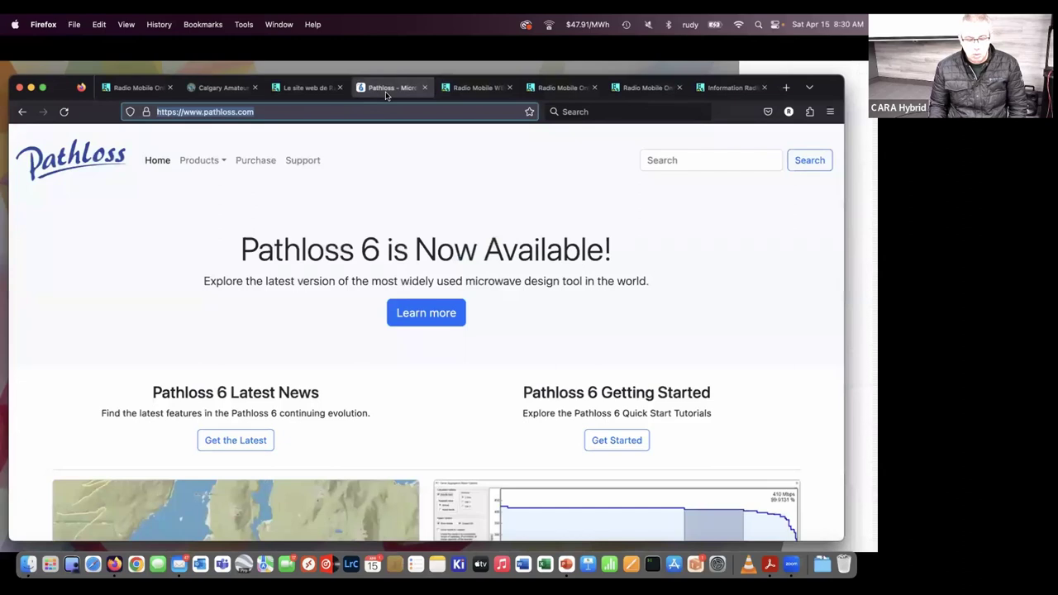
{"action": "scroll", "coordinate": [387, 213], "scroll_direction": "down", "scroll_amount": 5}
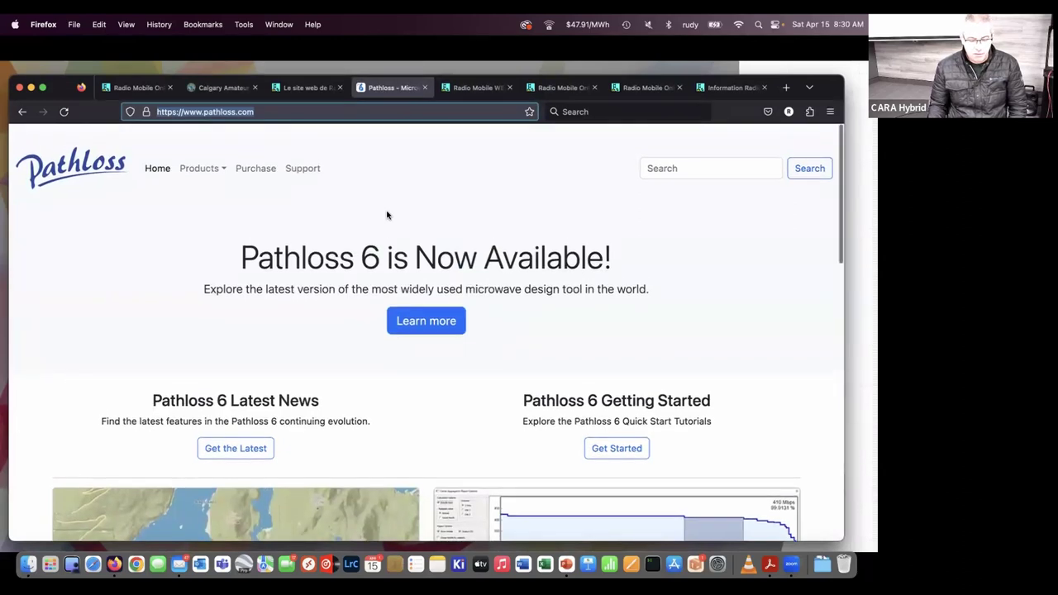
{"action": "scroll", "coordinate": [386, 215], "scroll_direction": "down", "scroll_amount": 4}
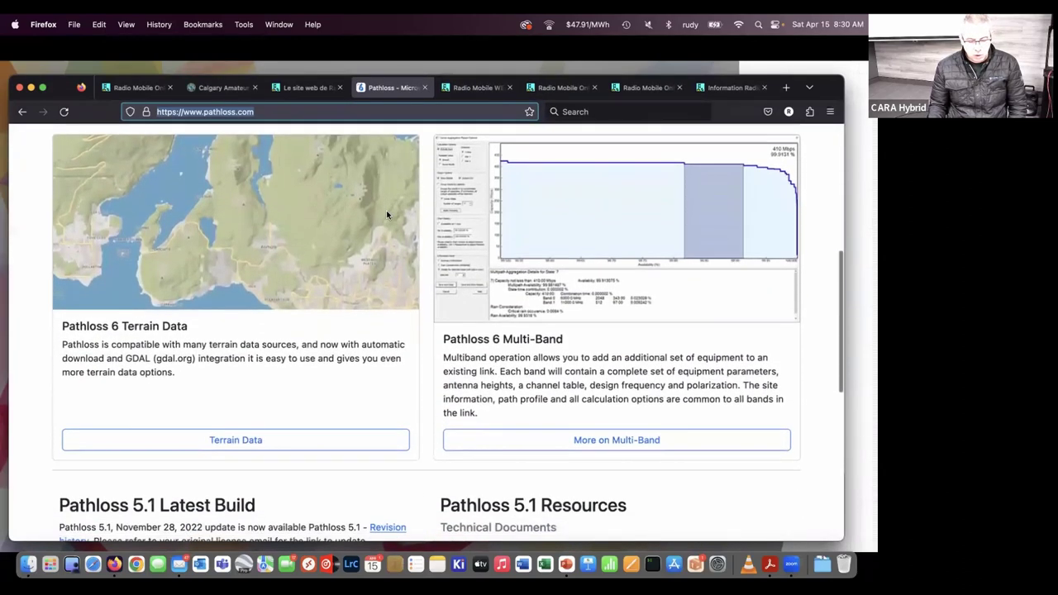
{"action": "scroll", "coordinate": [386, 215], "scroll_direction": "up", "scroll_amount": 10}
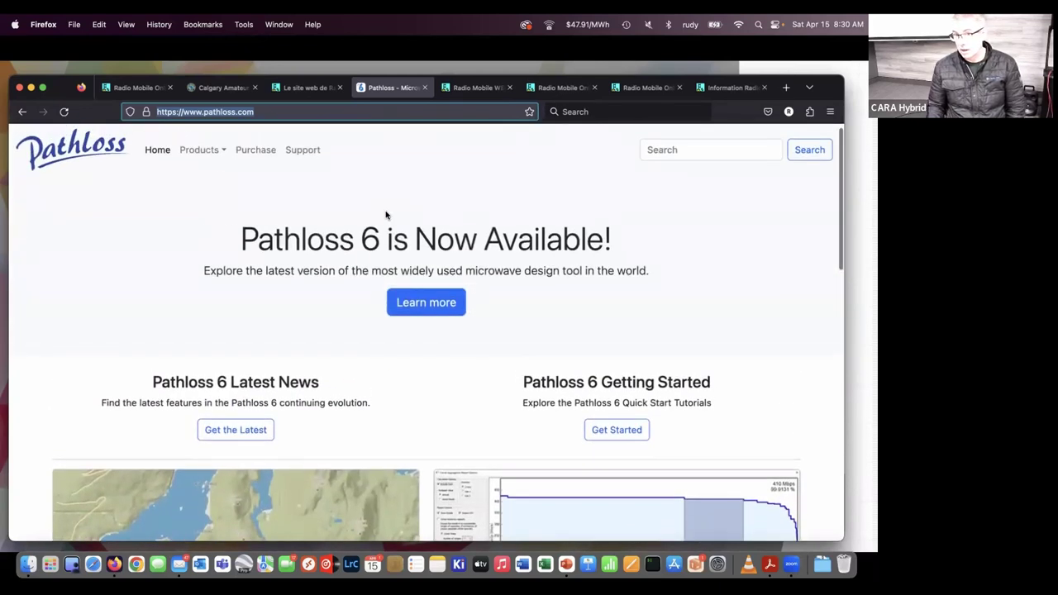
{"action": "scroll", "coordinate": [385, 215], "scroll_direction": "up", "scroll_amount": 1}
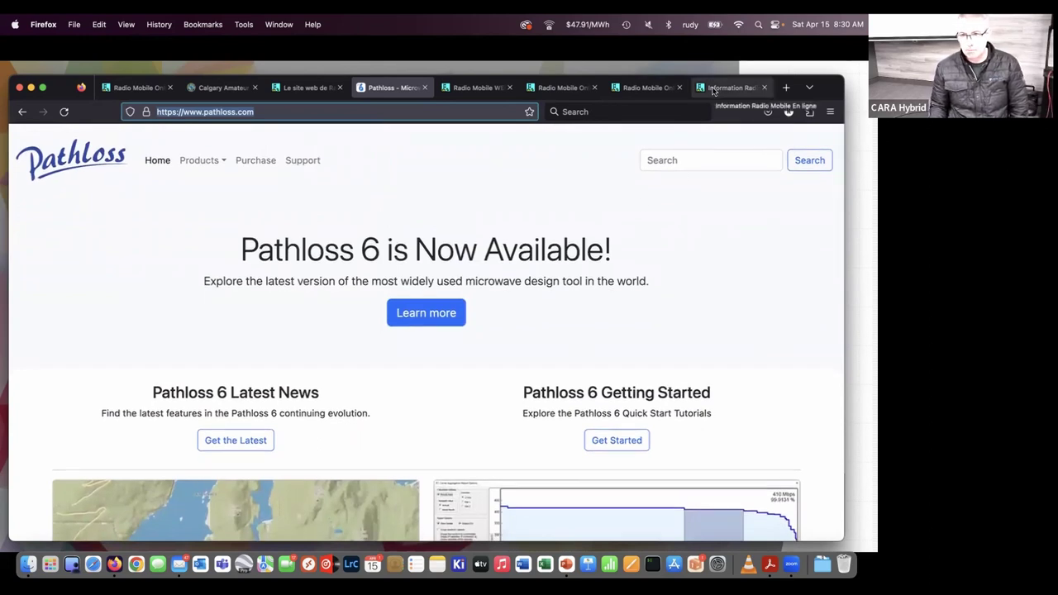
{"action": "left_click", "coordinate": [713, 91]}
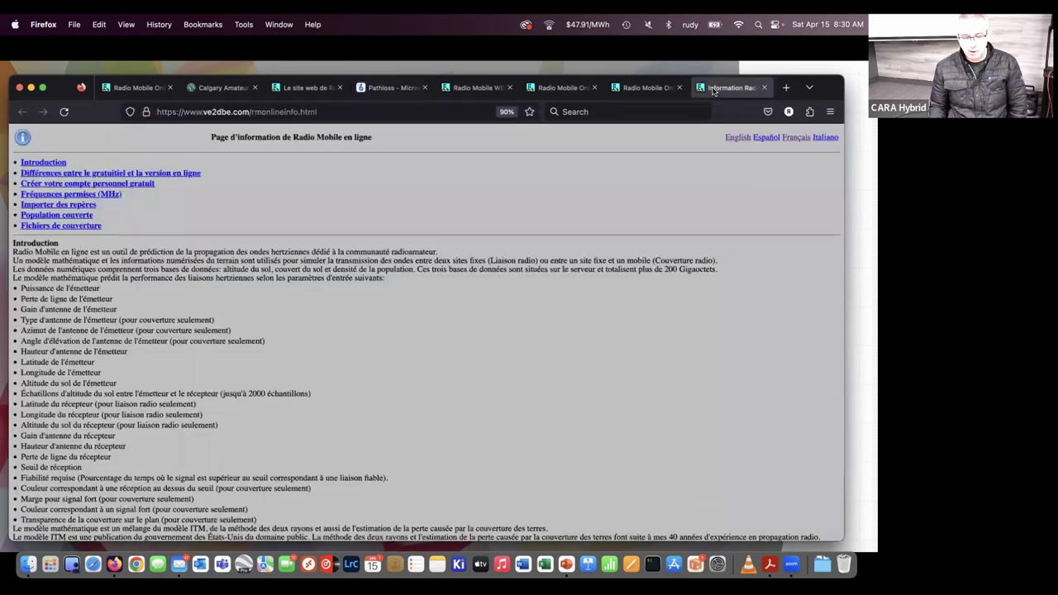
{"action": "left_click", "coordinate": [657, 91]}
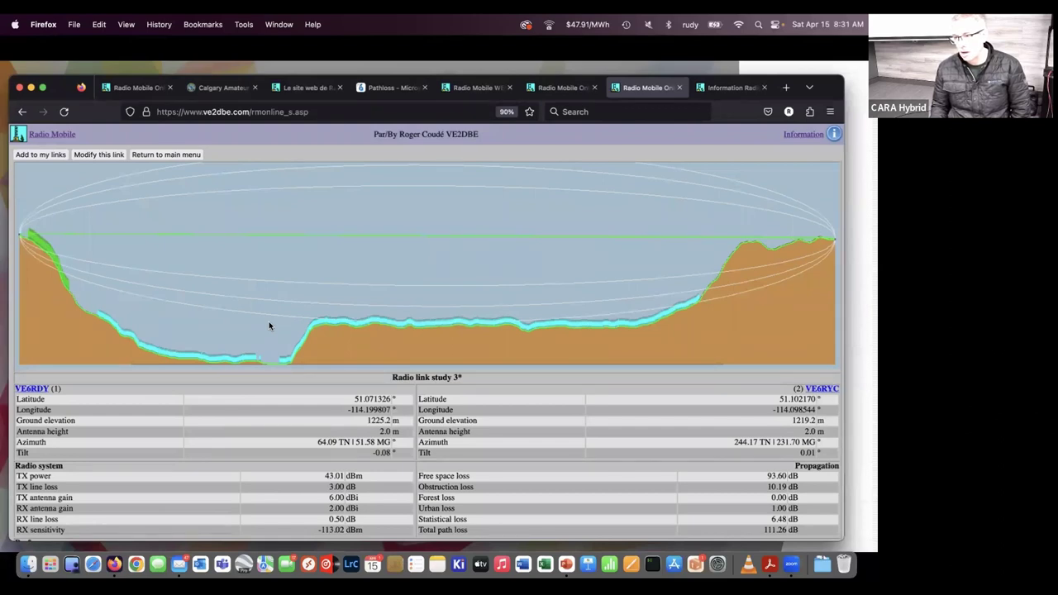
Recalculate the link as UofC Engineering → UofC WA Ranch, then view the VE6RYC–VE6AUY profile (153.35 dB path loss)
{"action": "left_click", "coordinate": [112, 155]}
{"action": "left_click", "coordinate": [174, 180]}
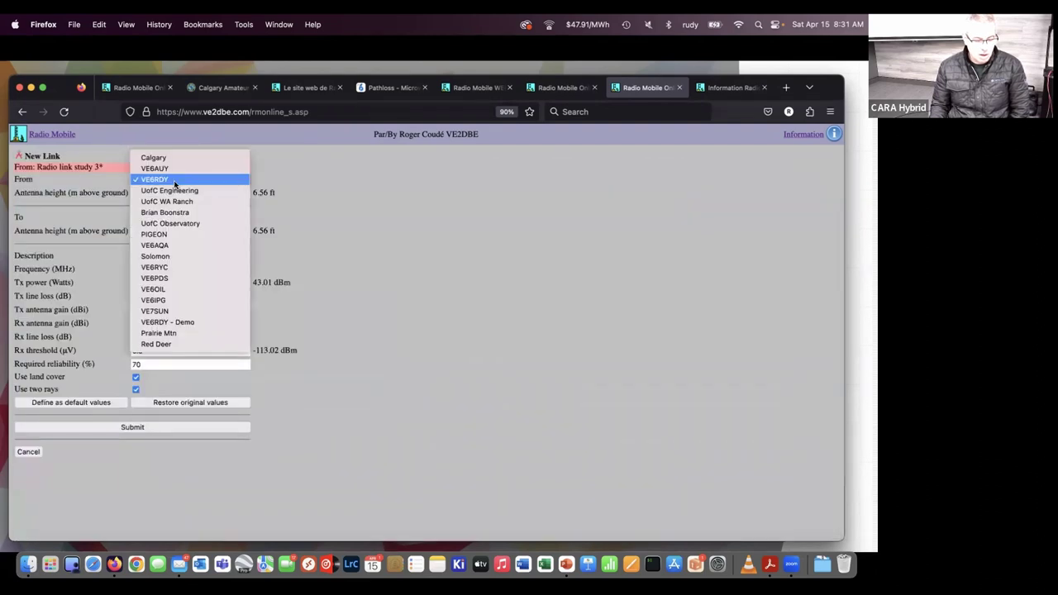
{"action": "left_click", "coordinate": [170, 191]}
{"action": "left_click", "coordinate": [166, 220]}
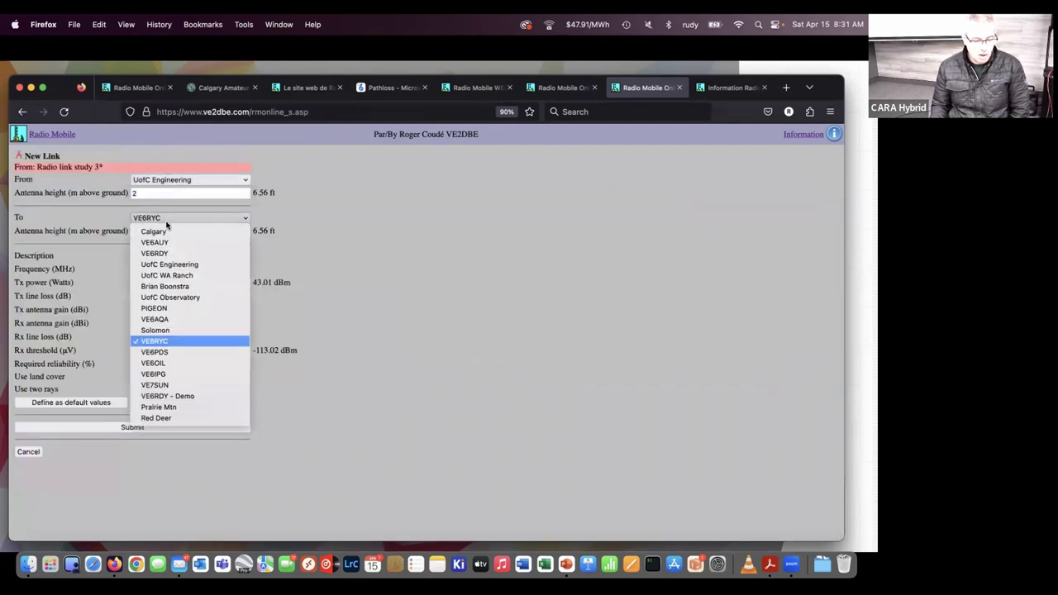
{"action": "left_click", "coordinate": [171, 275]}
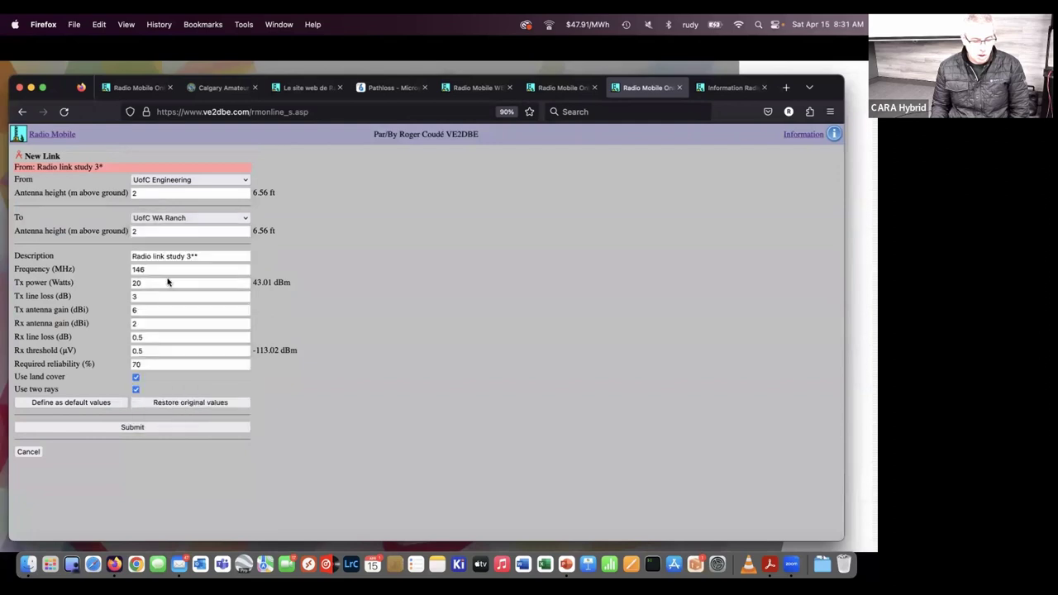
{"action": "left_click", "coordinate": [81, 430]}
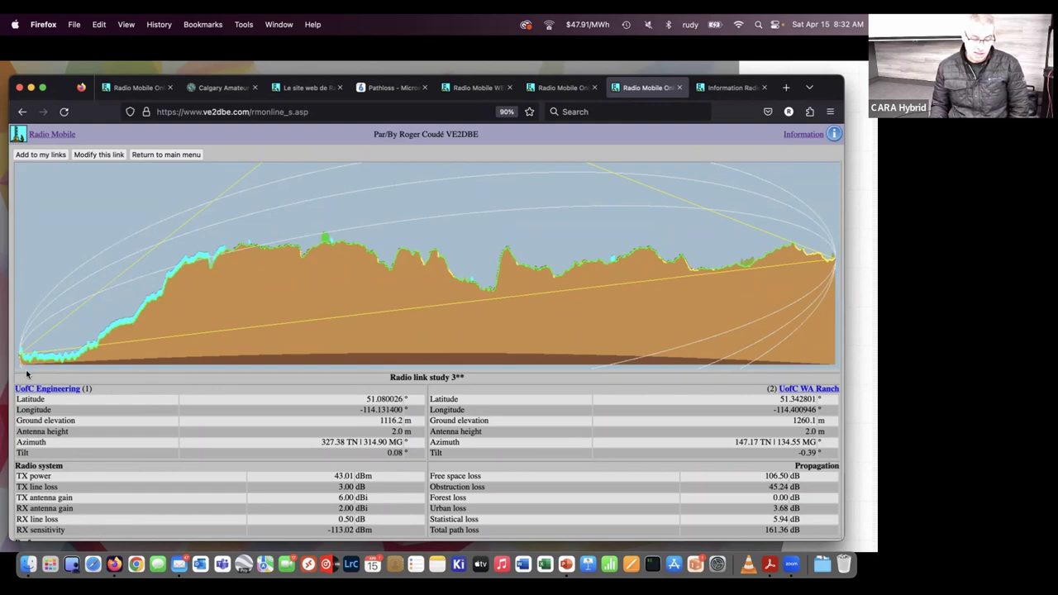
{"action": "scroll", "coordinate": [220, 245], "scroll_direction": "up", "scroll_amount": 1}
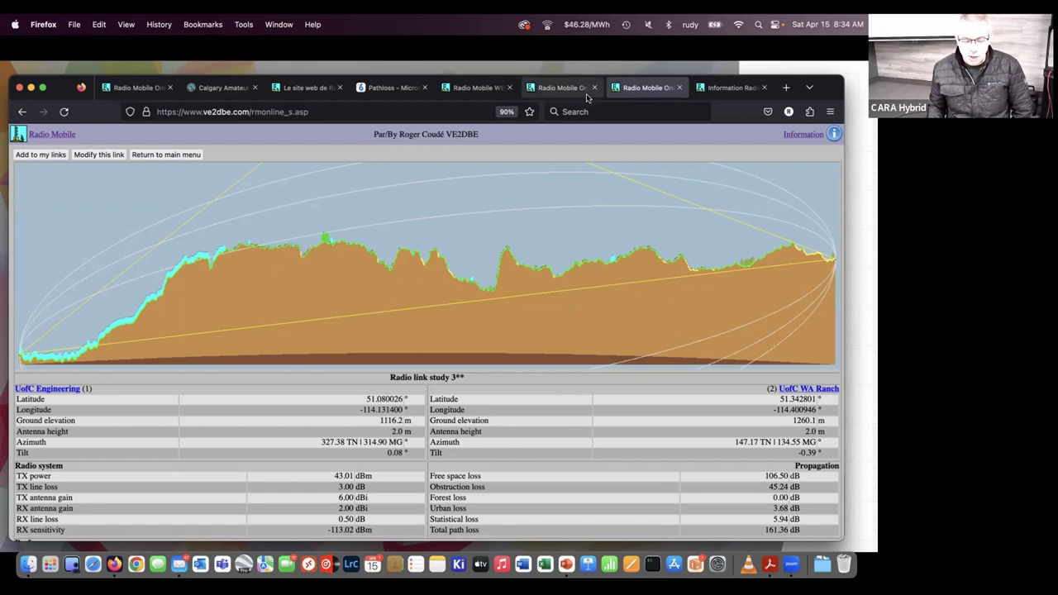
{"action": "left_click", "coordinate": [562, 88]}
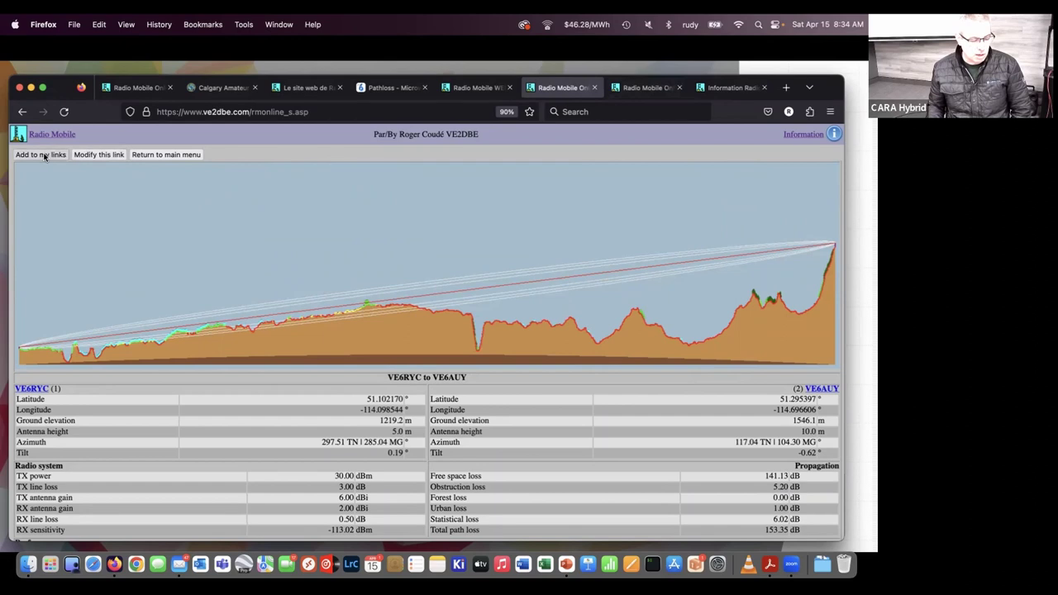
After the session time-out, reopen Radio Mobile Online from its home page and sign in with the saved credentials
{"action": "left_click", "coordinate": [85, 155]}
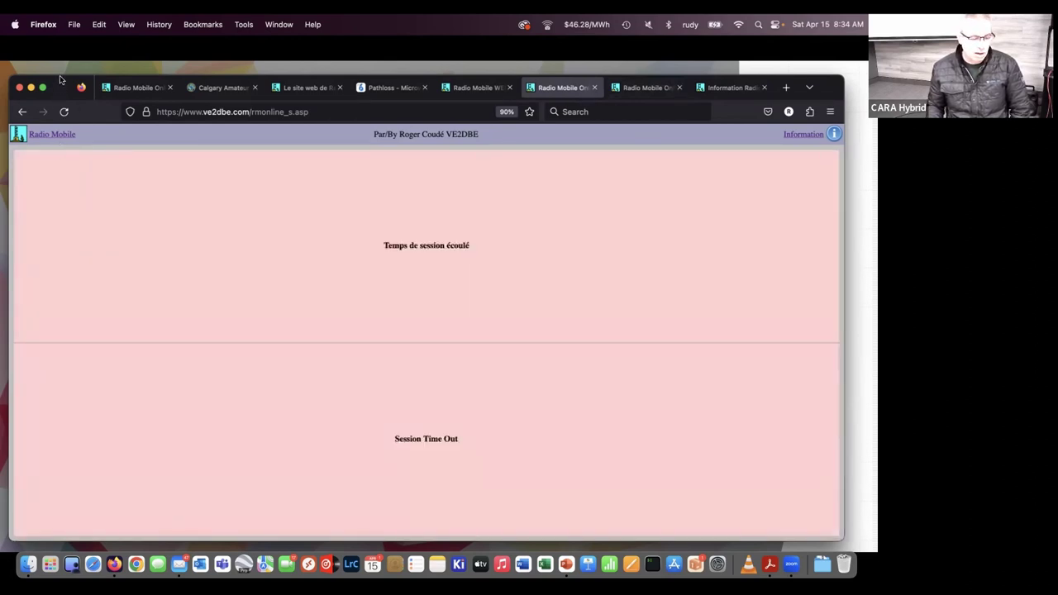
{"action": "left_click_drag", "start_coordinate": [60, 76], "coordinate": [56, 51]}
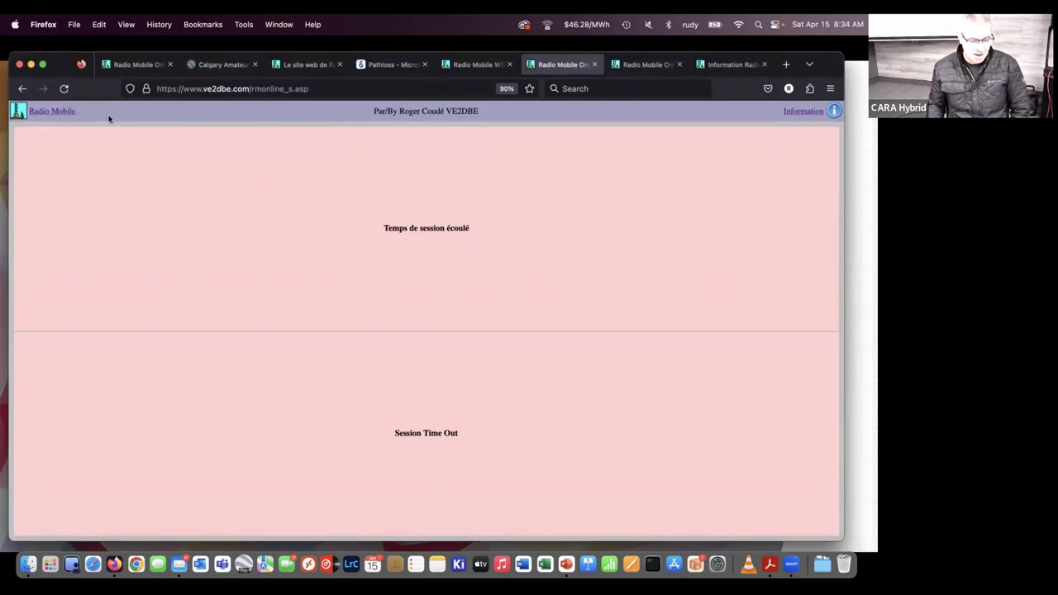
{"action": "left_click", "coordinate": [52, 111]}
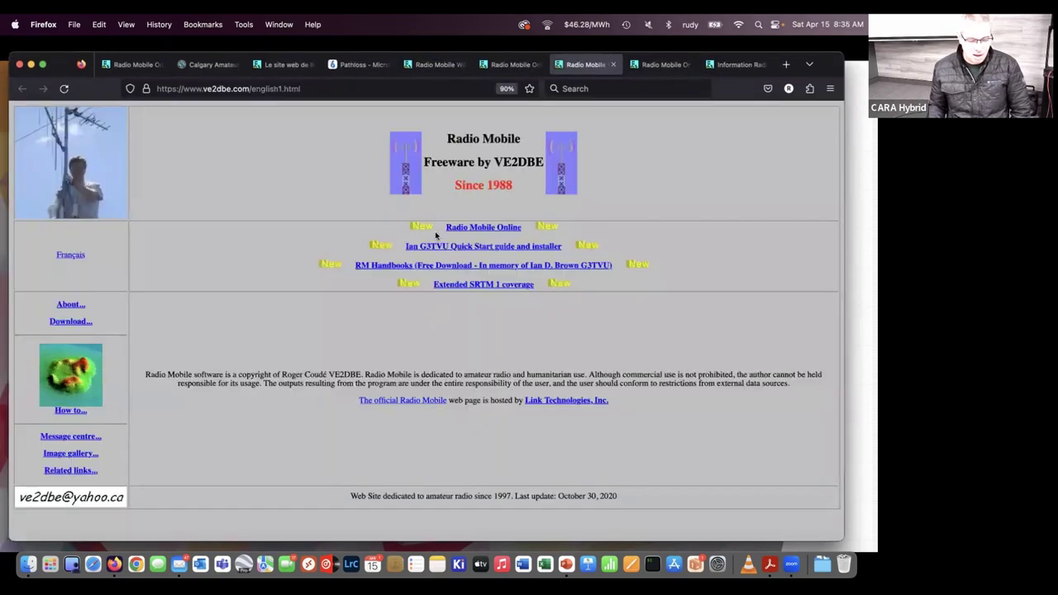
{"action": "left_click", "coordinate": [481, 229]}
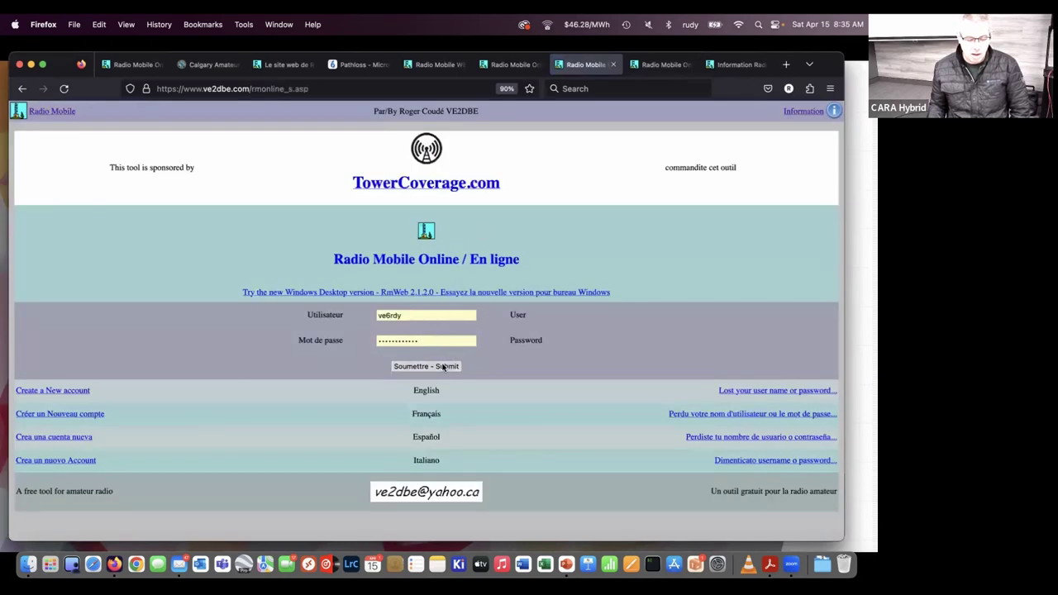
{"action": "left_click", "coordinate": [443, 366]}
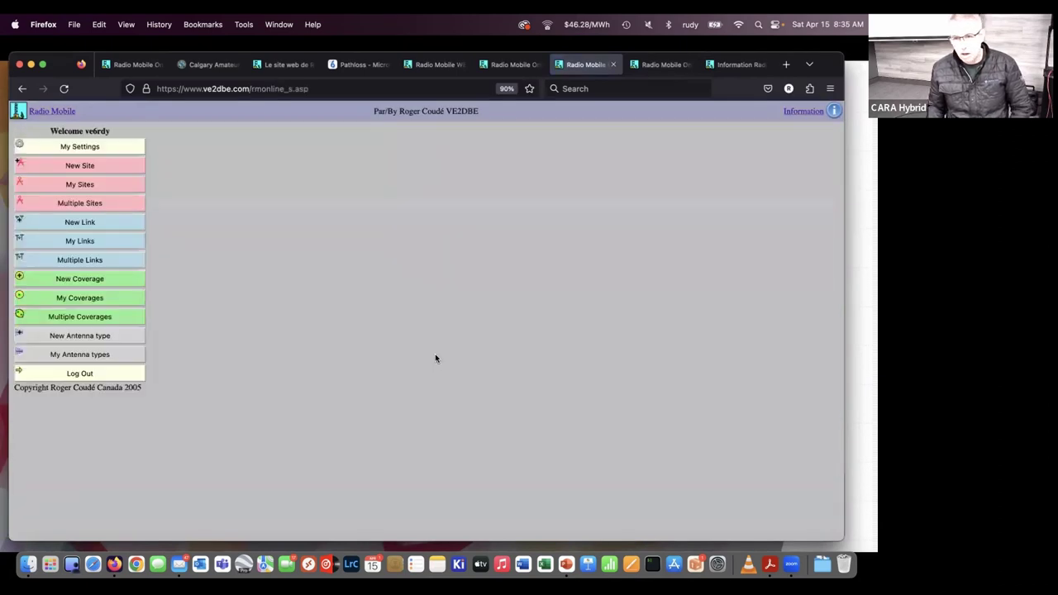